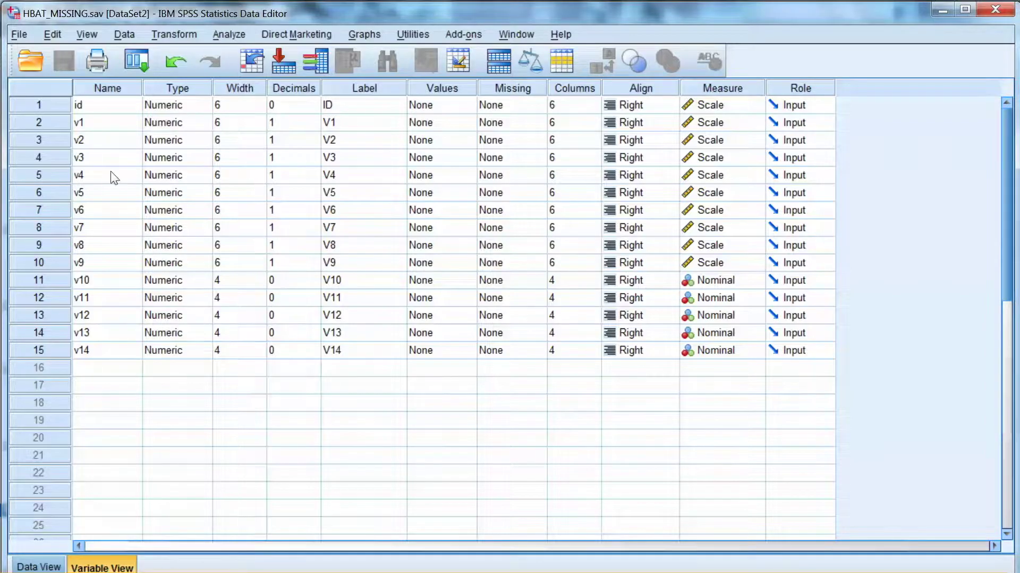
Show Data View and step through the blank missing cells in the first rows.
{"action": "left_click", "coordinate": [38, 567]}
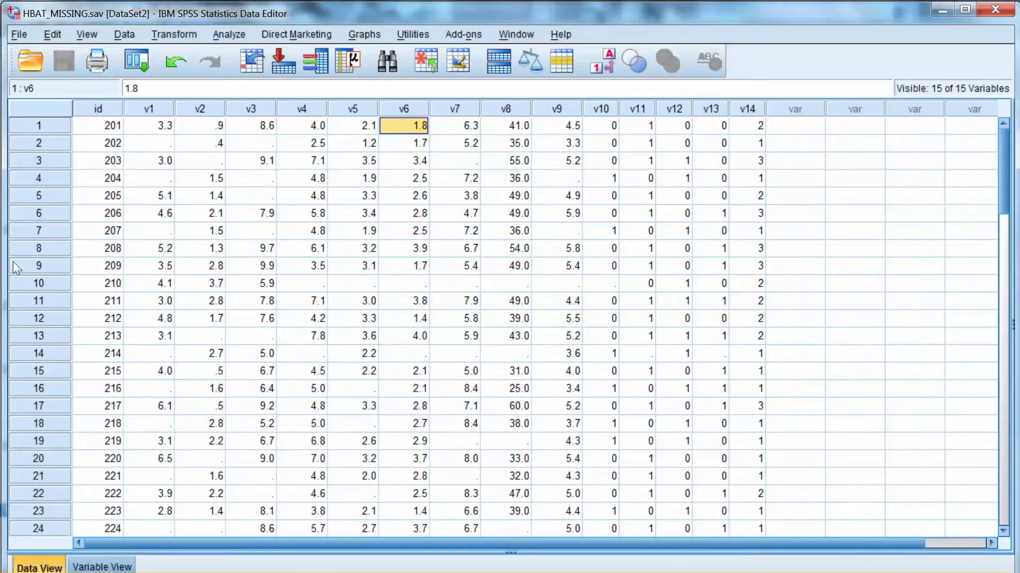
{"action": "key", "text": "Right"}
{"action": "key", "text": "Right"}
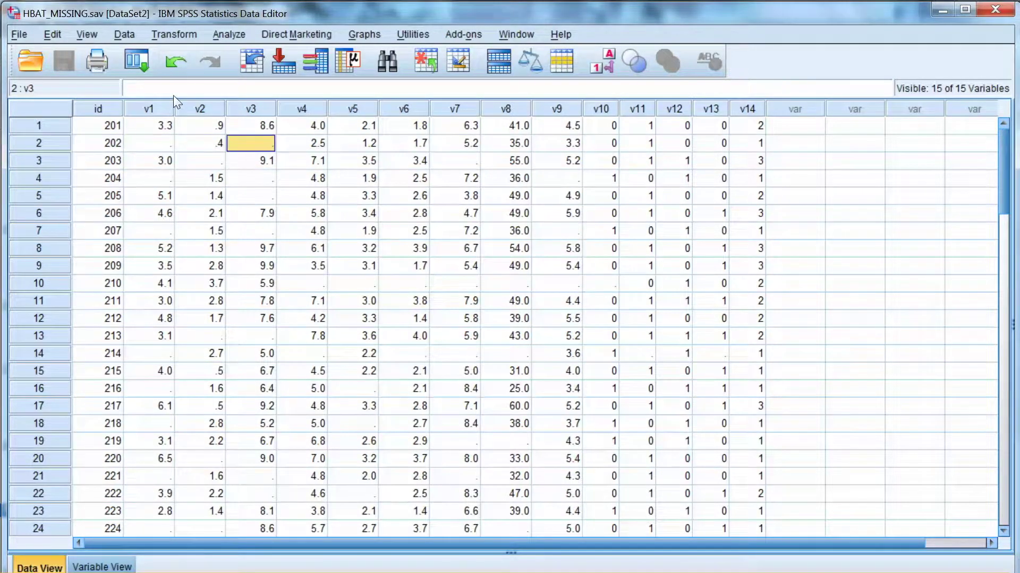
{"action": "key", "text": "Down"}
{"action": "key", "text": "Right"}
{"action": "key", "text": "Right"}
{"action": "key", "text": "Right"}
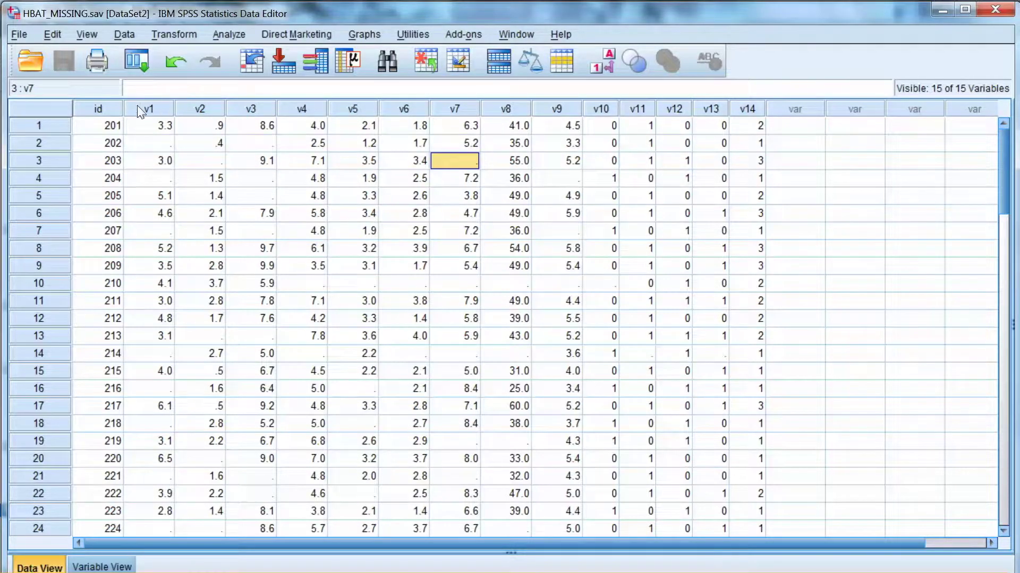
{"action": "key", "text": "Left"}
{"action": "key", "text": "Left"}
{"action": "key", "text": "Left"}
{"action": "left_click", "coordinate": [158, 180]}
{"action": "key", "text": "Right"}
{"action": "key", "text": "Right"}
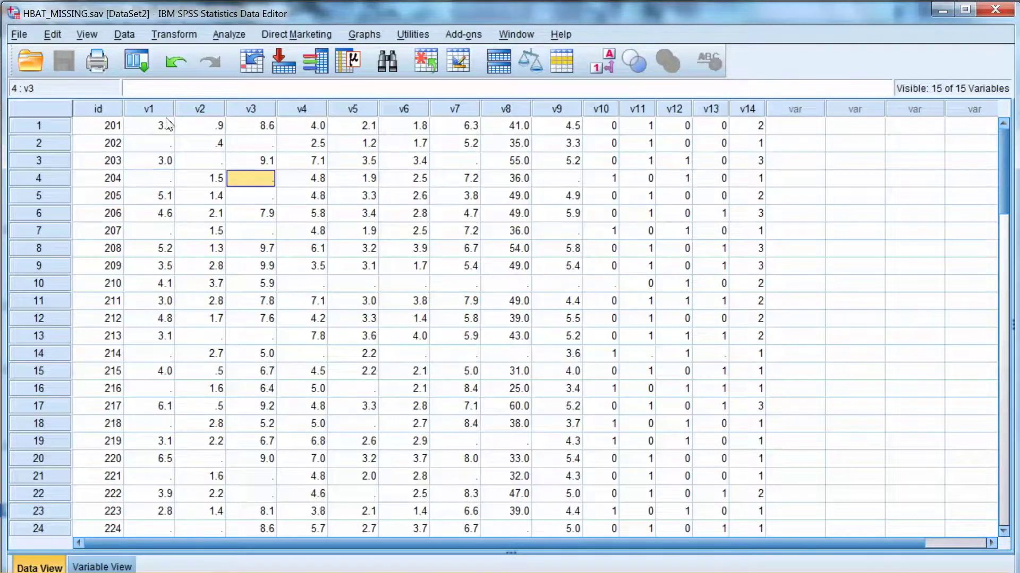
{"action": "key", "text": "Down"}
Inspect the missing v9 value in row 4 and the missing values in row 10.
{"action": "left_click", "coordinate": [568, 180]}
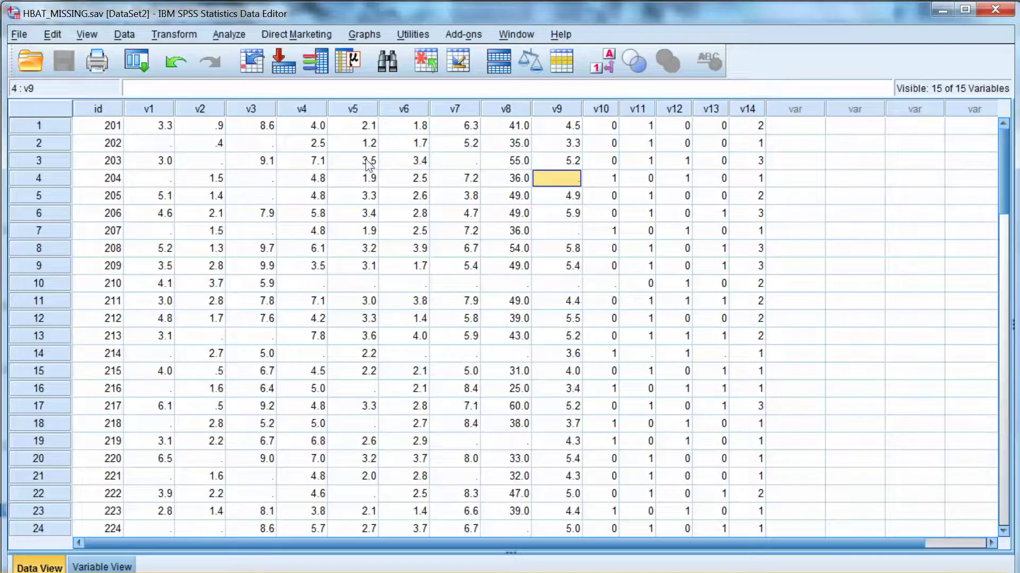
{"action": "key", "text": "Down"}
{"action": "key", "text": "Down"}
{"action": "key", "text": "Down"}
{"action": "key", "text": "Left"}
{"action": "key", "text": "Left"}
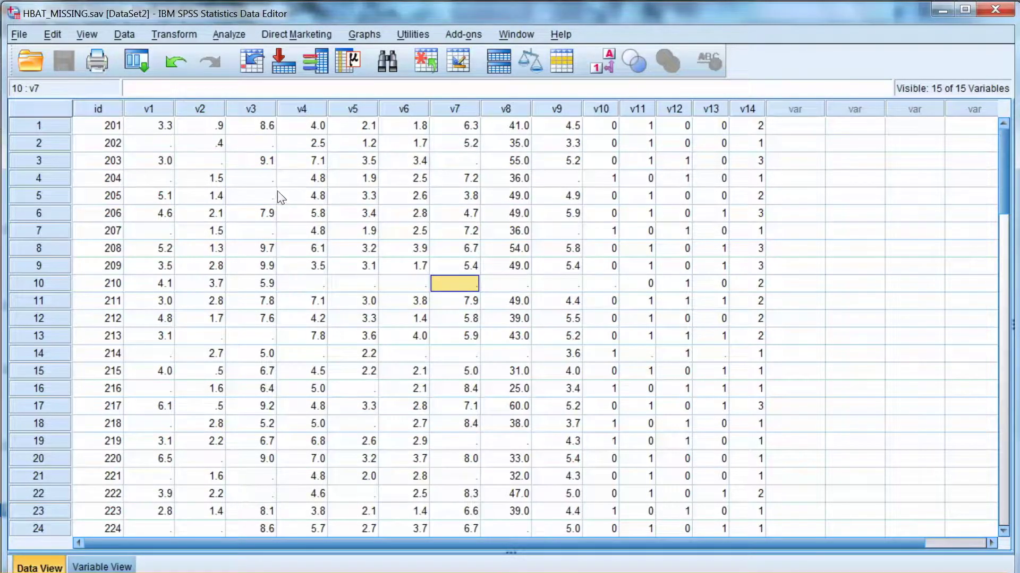
{"action": "key", "text": "Left"}
{"action": "key", "text": "Left"}
{"action": "key", "text": "Left"}
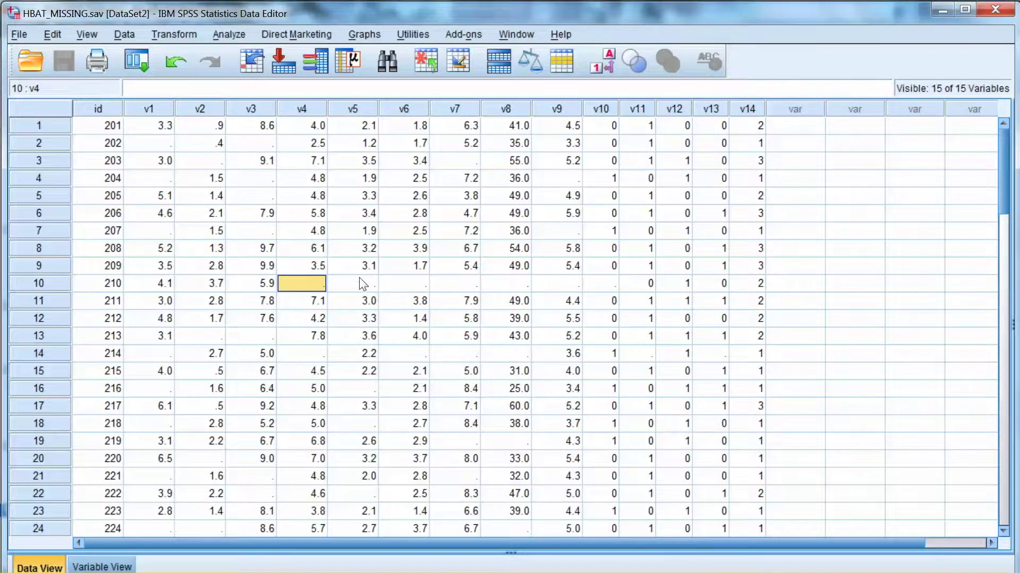
{"action": "scroll", "coordinate": [386, 295], "scroll_direction": "down", "scroll_amount": 5}
{"action": "scroll", "coordinate": [478, 358], "scroll_direction": "down", "scroll_amount": 1}
{"action": "scroll", "coordinate": [540, 422], "scroll_direction": "down", "scroll_amount": 4}
{"action": "scroll", "coordinate": [539, 422], "scroll_direction": "down", "scroll_amount": 6}
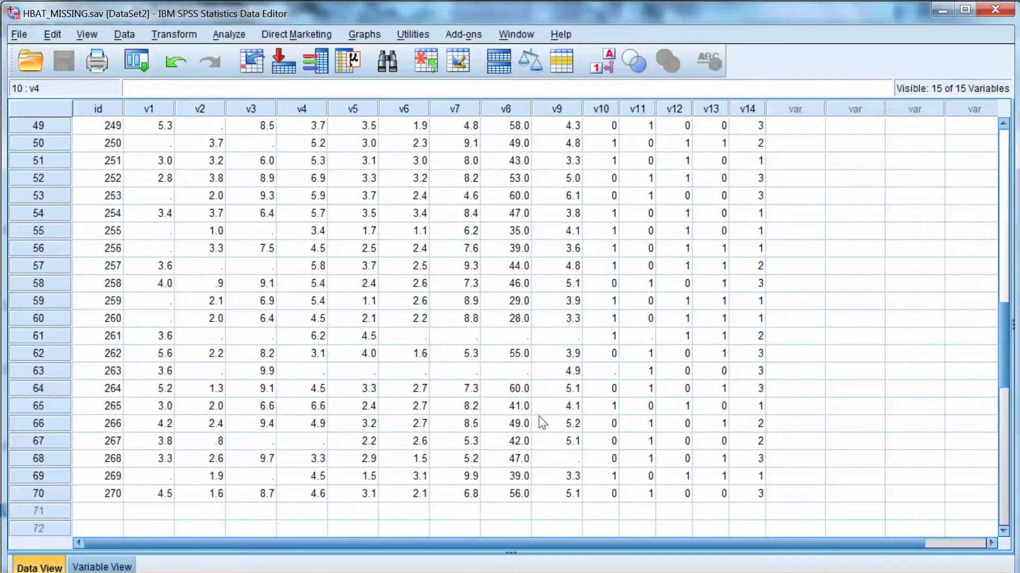
{"action": "scroll", "coordinate": [540, 422], "scroll_direction": "up", "scroll_amount": 10}
{"action": "scroll", "coordinate": [539, 422], "scroll_direction": "up", "scroll_amount": 6}
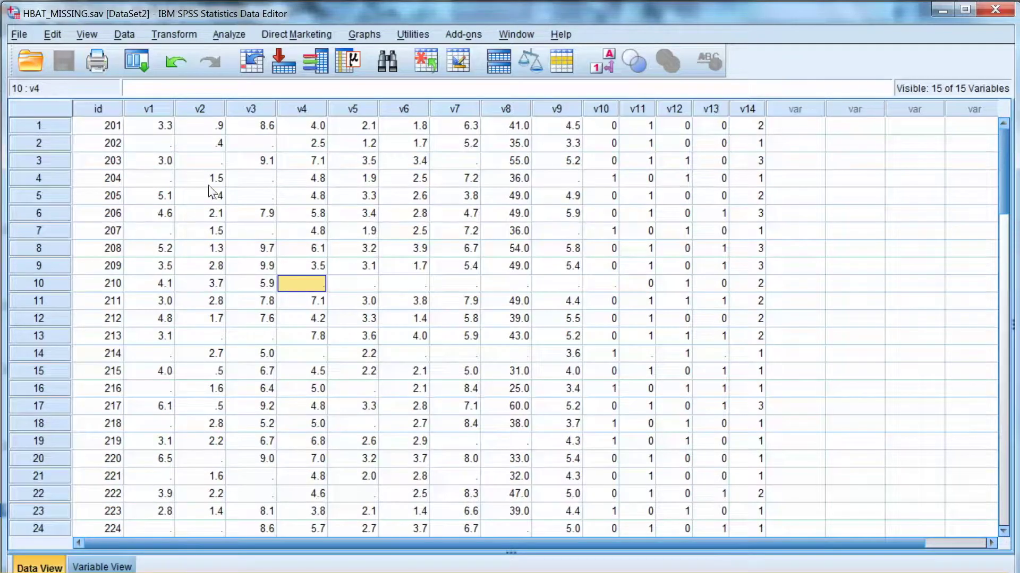
Check the missing v1 values in rows 4 and 7, then bring up the Analyze menu.
{"action": "left_click", "coordinate": [148, 143]}
{"action": "left_click", "coordinate": [148, 178]}
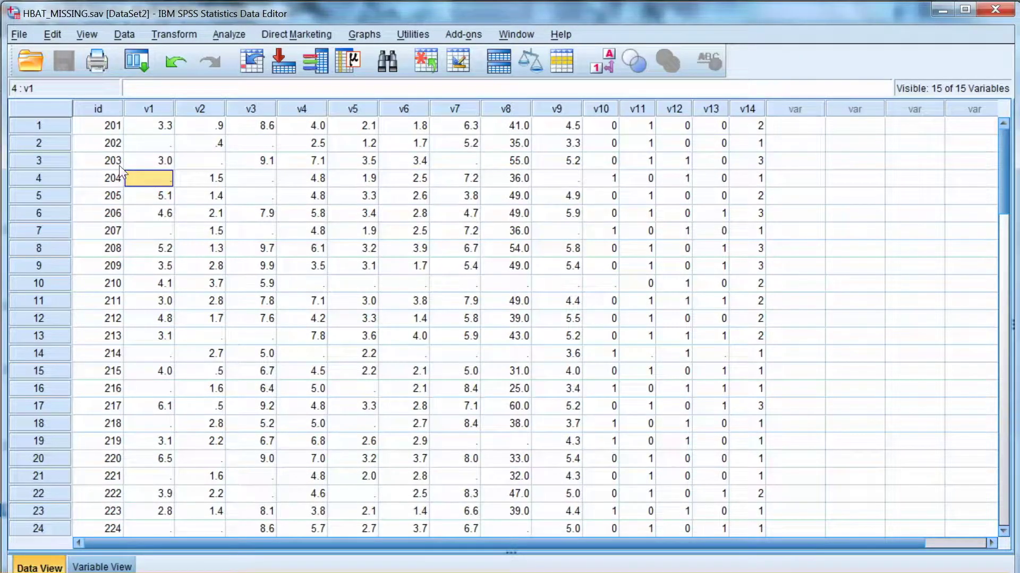
{"action": "key", "text": "Down"}
{"action": "key", "text": "Down"}
{"action": "key", "text": "Down"}
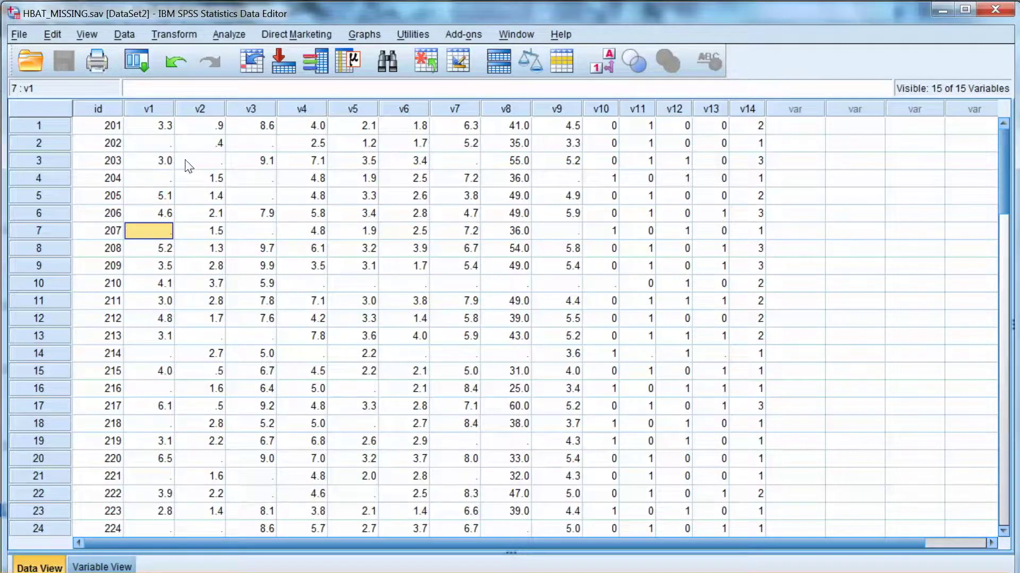
{"action": "left_click", "coordinate": [237, 34]}
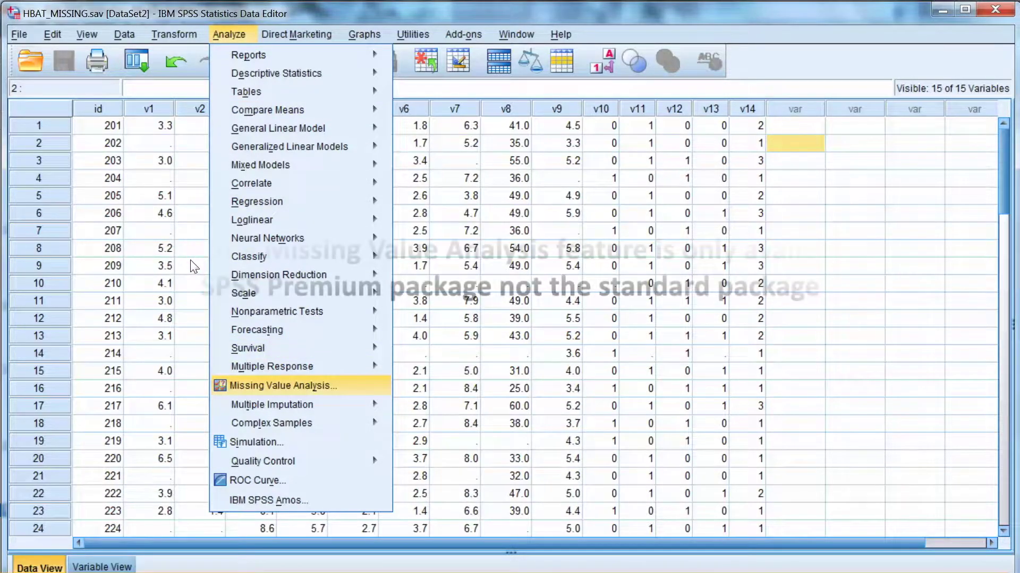
Start Missing Value Analysis with ID as case label and V1–V9 as quantitative variables.
{"action": "key", "text": "Return"}
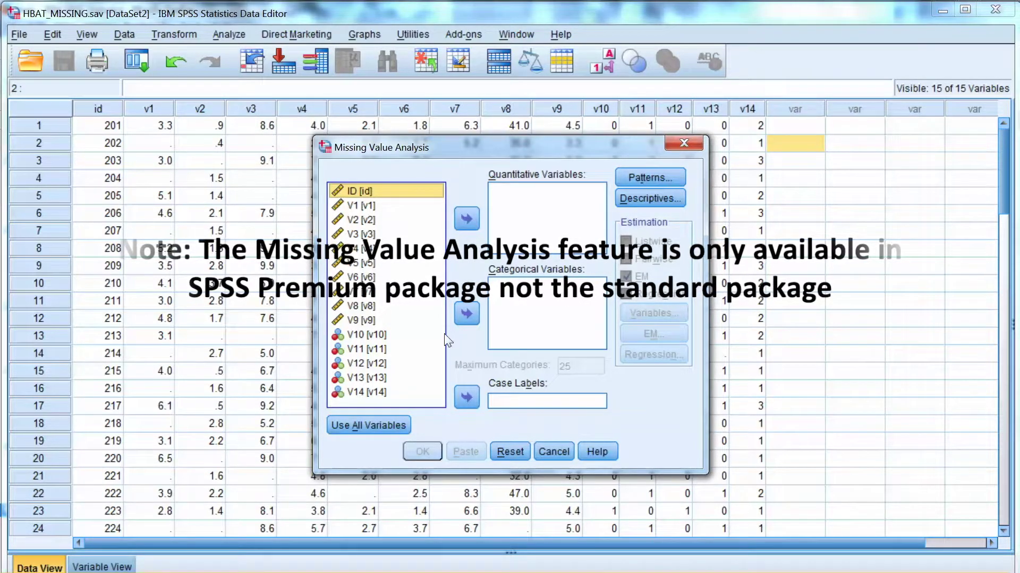
{"action": "key", "text": "space"}
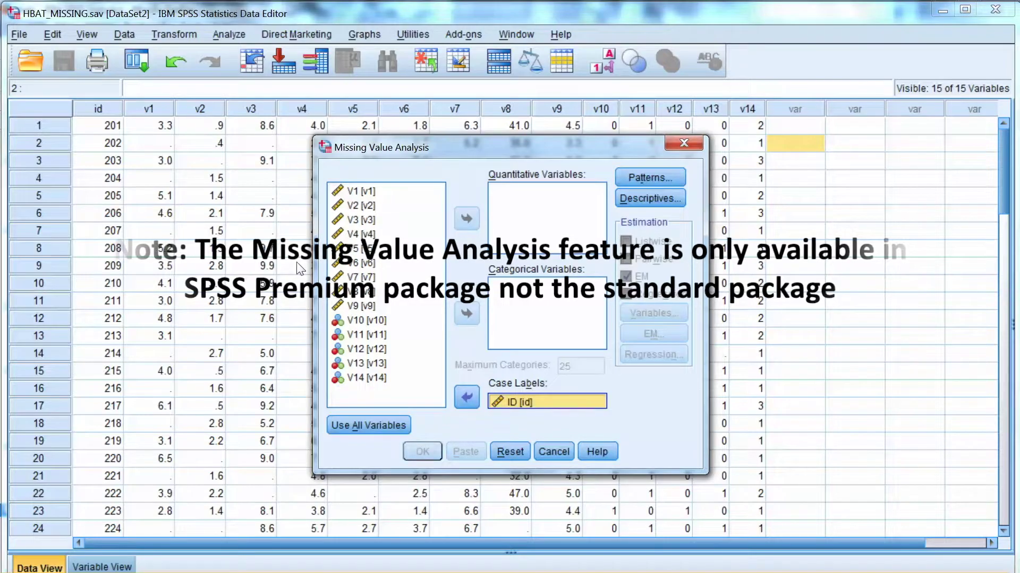
{"action": "key", "text": "Tab"}
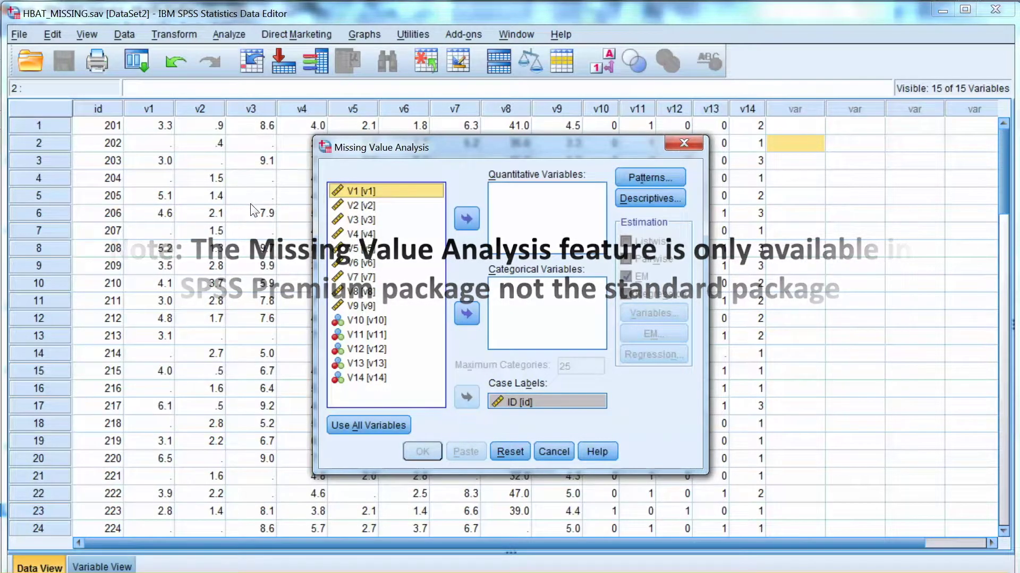
{"action": "key", "text": "shift+Down"}
{"action": "key", "text": "shift+Down"}
{"action": "key", "text": "shift+Down"}
{"action": "key", "text": "Tab"}
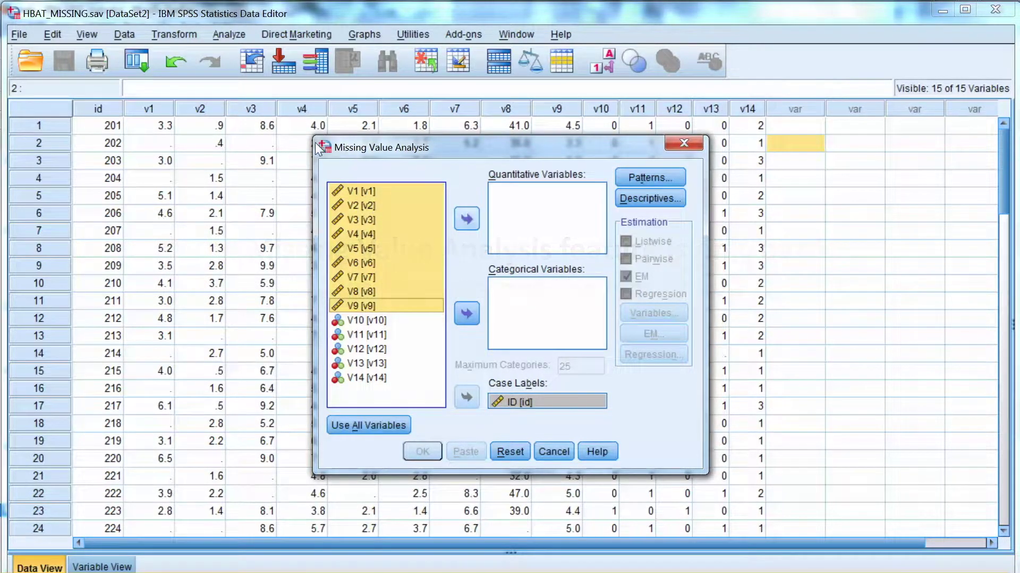
{"action": "key", "text": "space"}
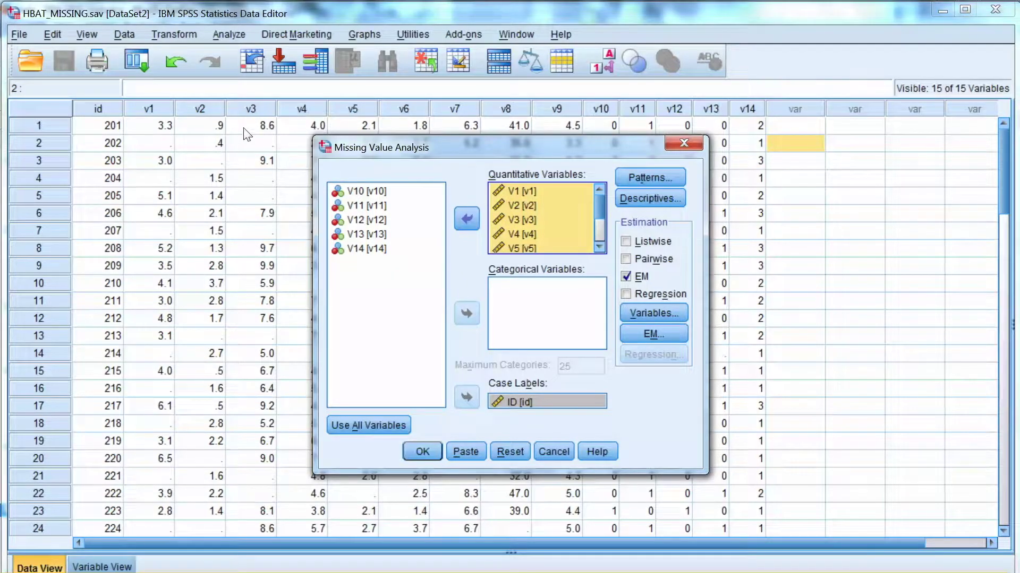
Add V10–V14 as categorical variables and switch off EM estimation.
{"action": "key", "text": "shift+Tab"}
{"action": "key", "text": "shift+End"}
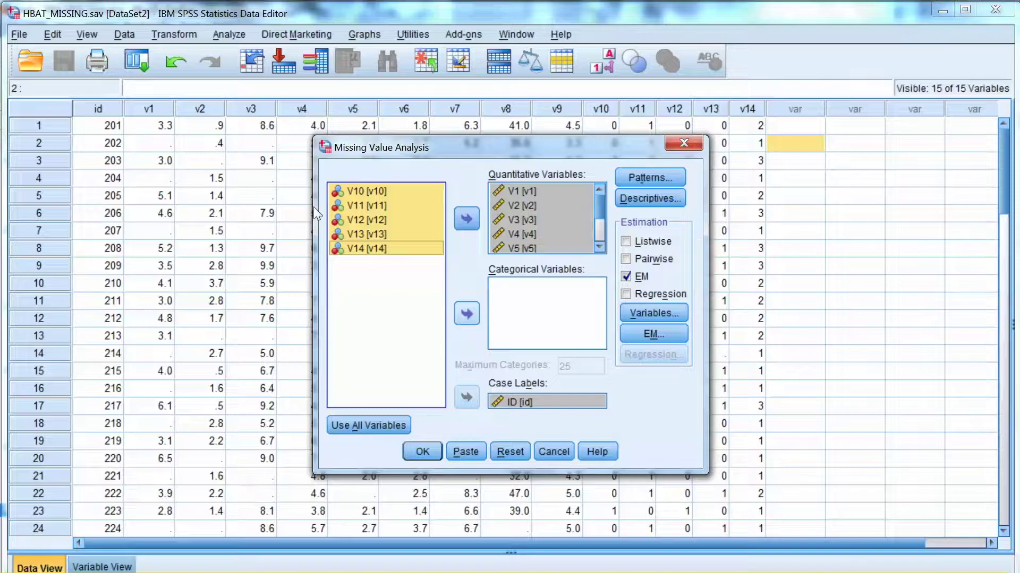
{"action": "key", "text": "alt+c"}
{"action": "key", "text": "alt+e"}
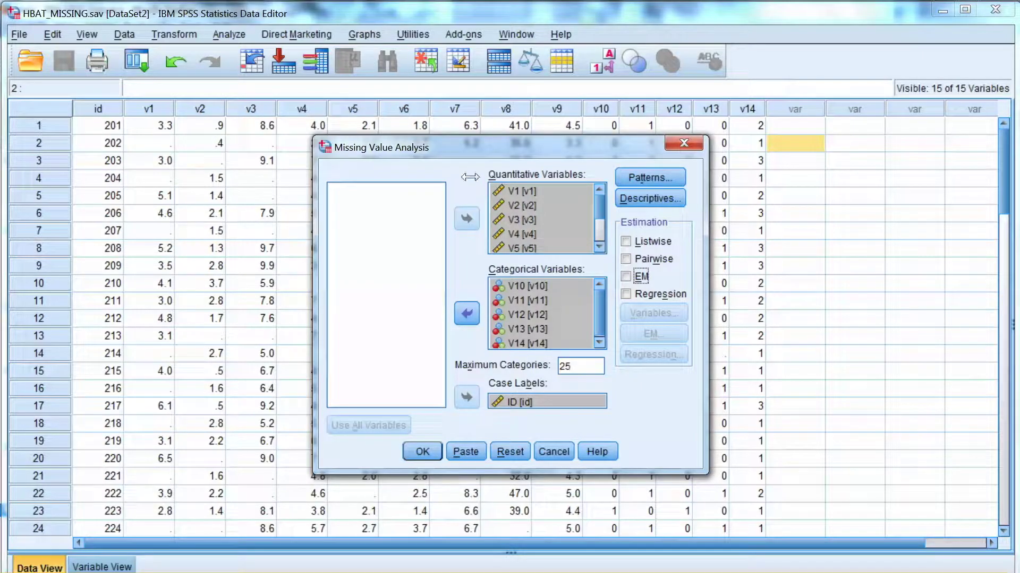
{"action": "left_click", "coordinate": [650, 178]}
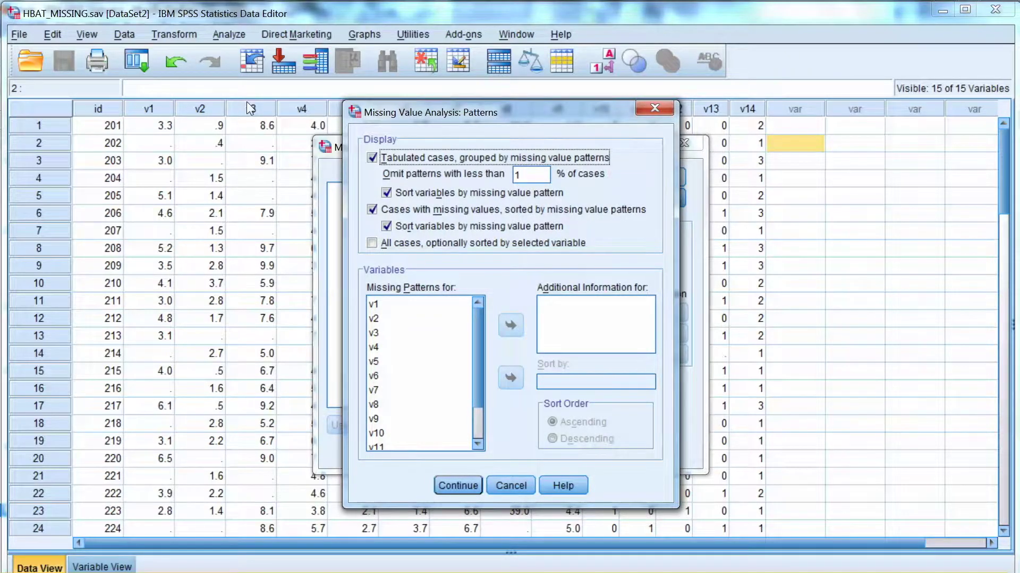
In Patterns, include tabulated cases and cases with missing values sorted by pattern.
{"action": "key", "text": "space"}
{"action": "key", "text": "alt+m"}
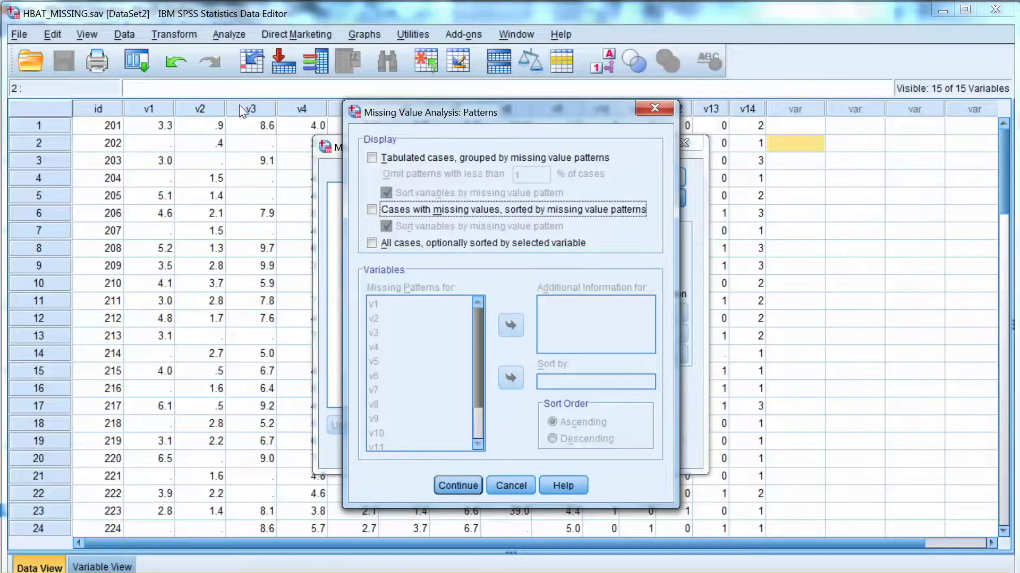
{"action": "key", "text": "alt+t"}
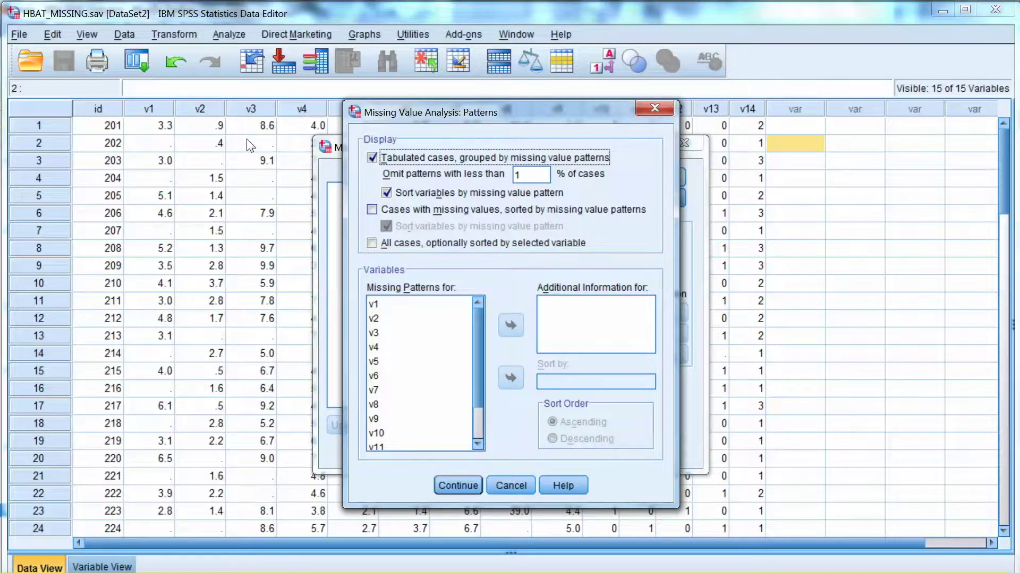
{"action": "key", "text": "alt+m"}
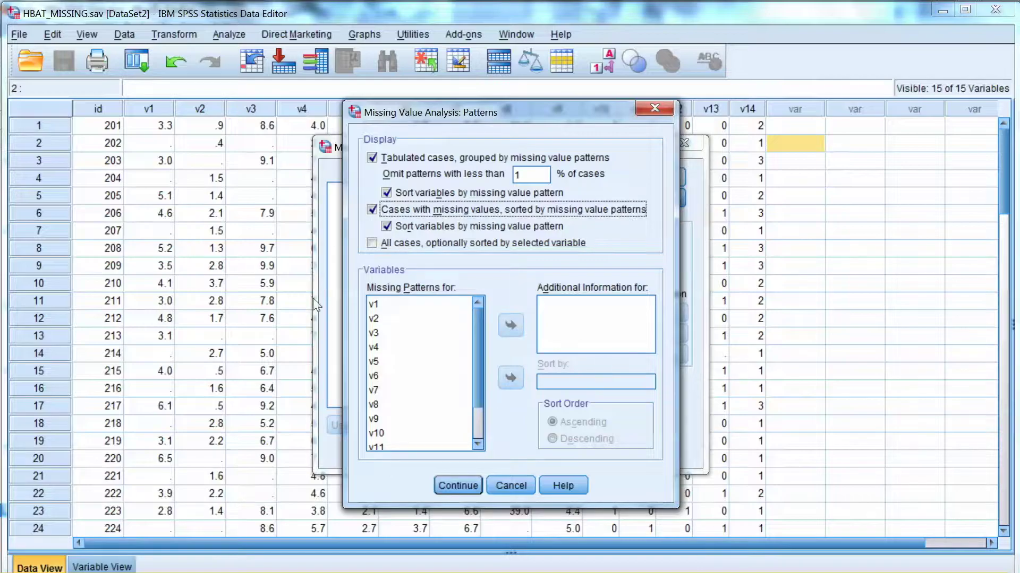
{"action": "key", "text": "Return"}
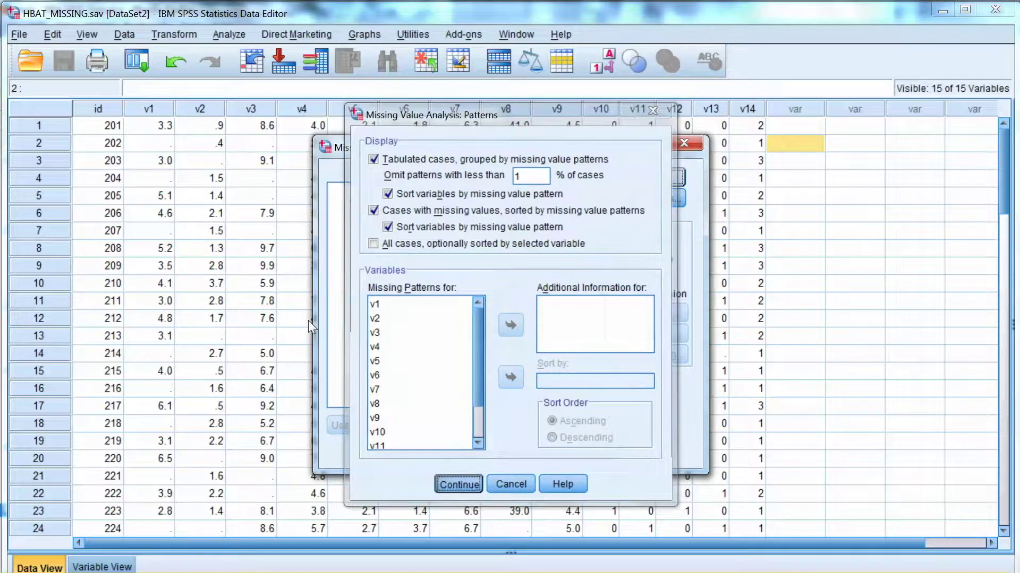
Keep only univariate statistics in Descriptives and run the analysis.
{"action": "key", "text": "alt+d"}
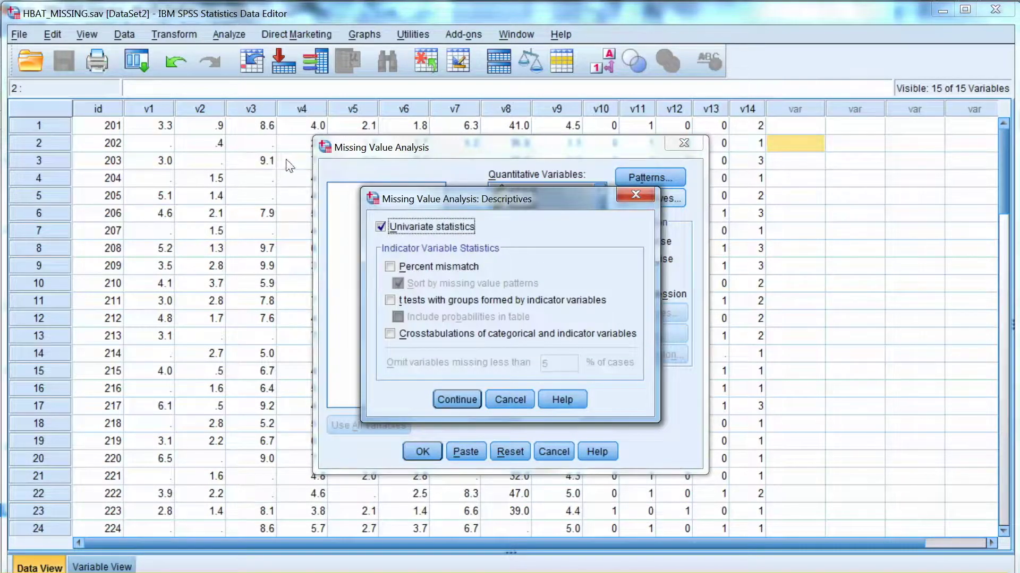
{"action": "key", "text": "Return"}
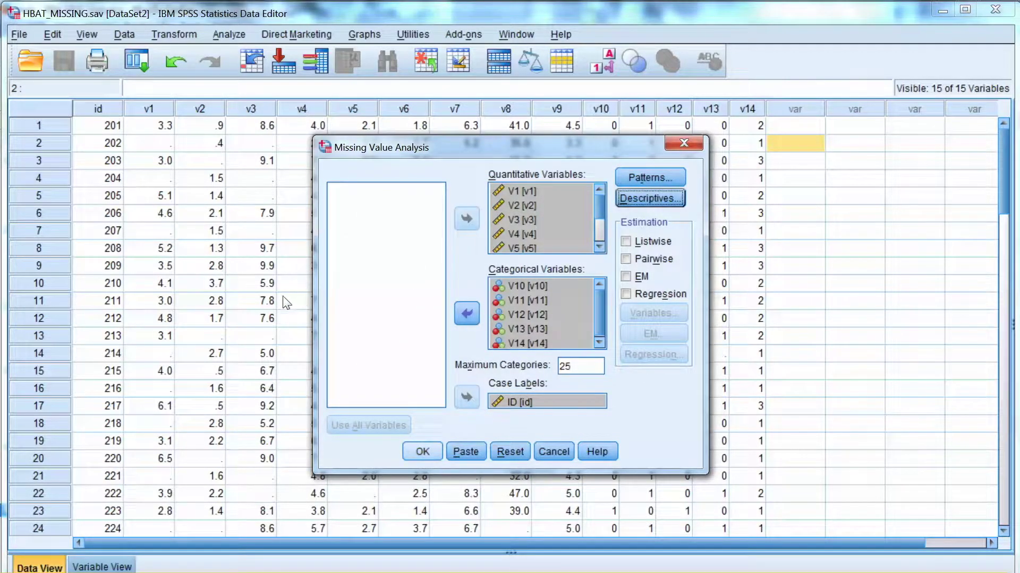
{"action": "key", "text": "Return"}
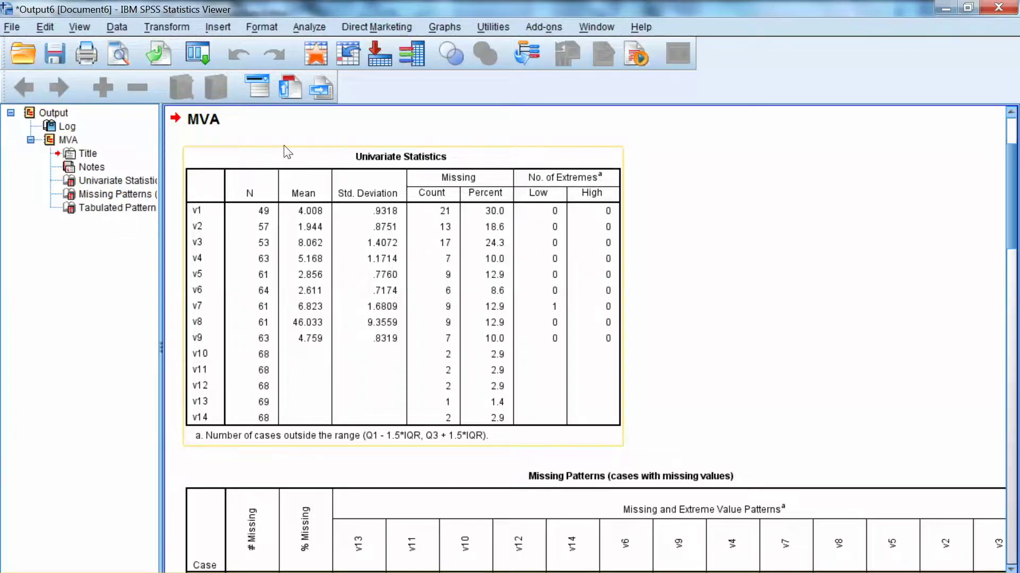
{"action": "scroll", "coordinate": [435, 382], "scroll_direction": "down", "scroll_amount": 10}
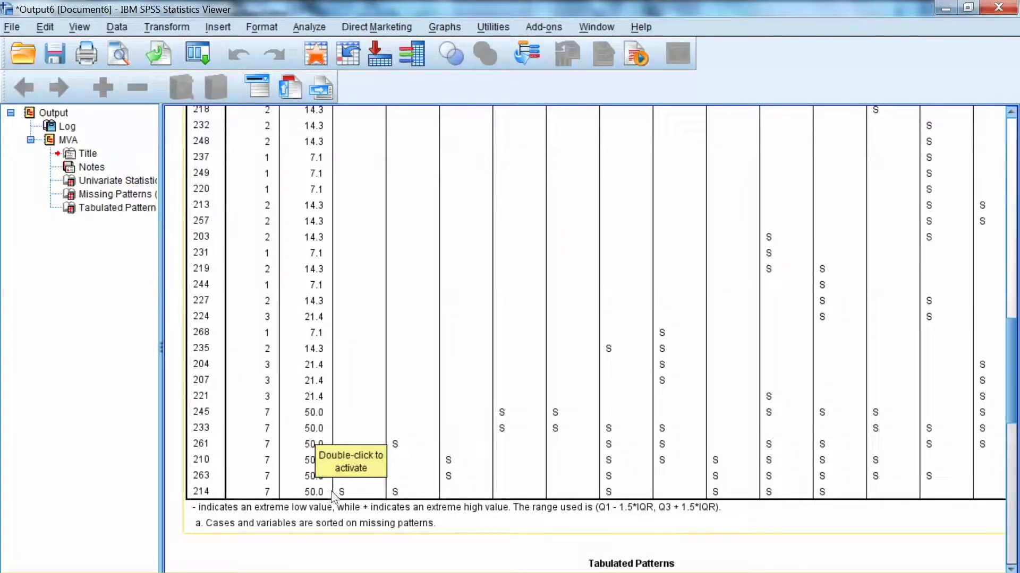
Jump to the Missing Patterns table from the output outline.
{"action": "left_click", "coordinate": [135, 285]}
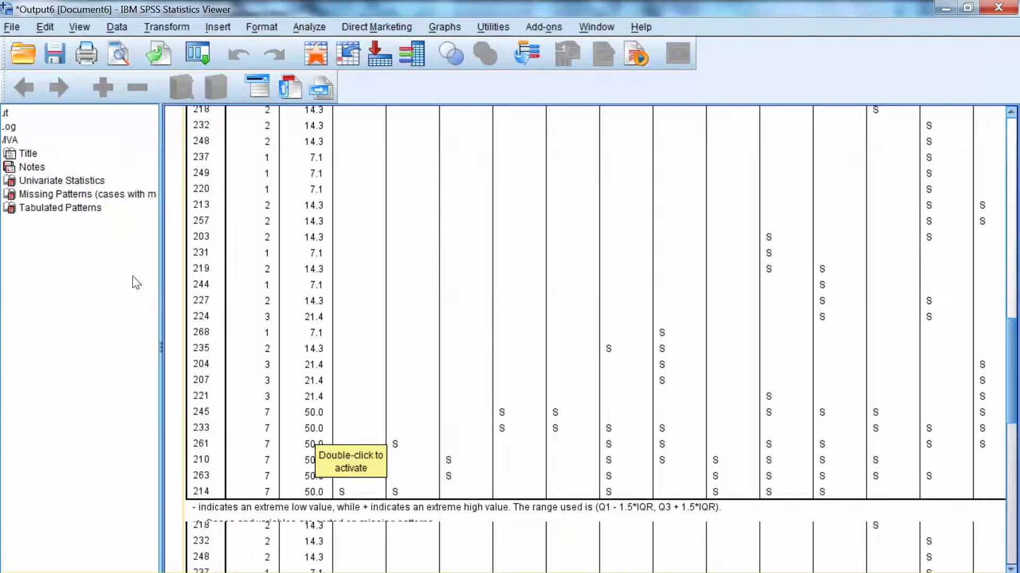
{"action": "scroll", "coordinate": [678, 303], "scroll_direction": "down", "scroll_amount": 10}
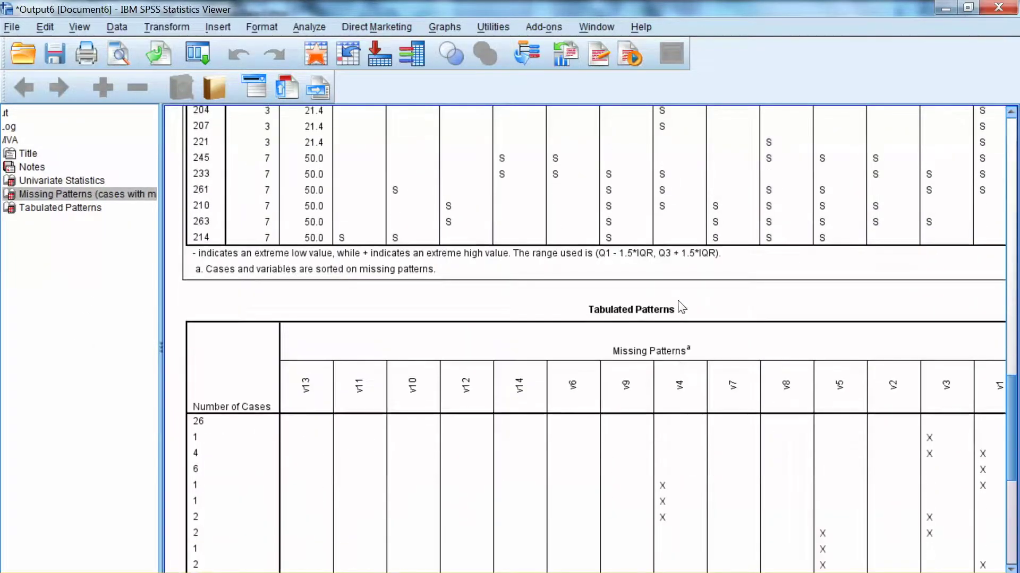
{"action": "scroll", "coordinate": [677, 304], "scroll_direction": "up", "scroll_amount": 1}
{"action": "scroll", "coordinate": [678, 293], "scroll_direction": "up", "scroll_amount": 1}
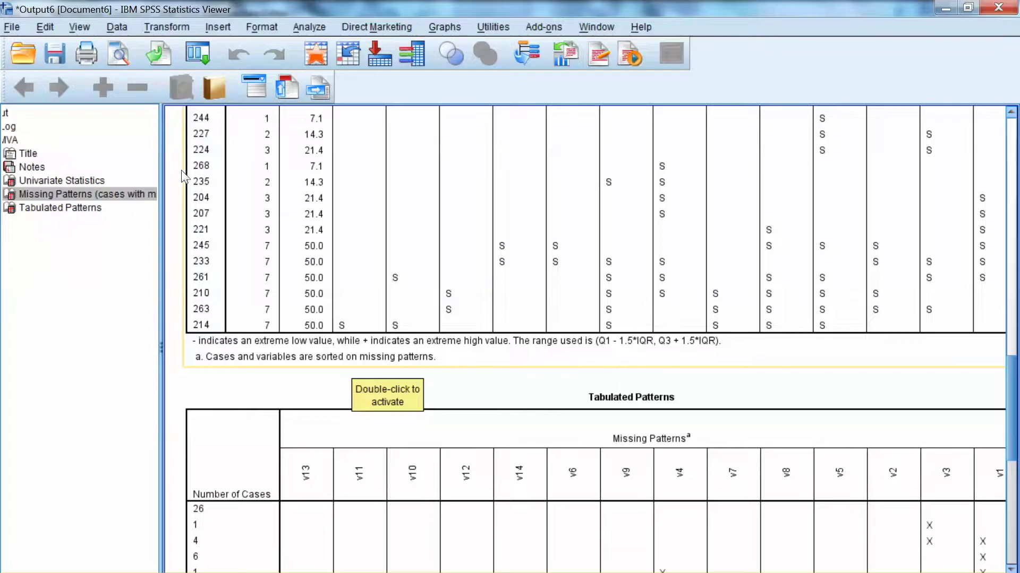
Review the Missing Patterns and Tabulated Patterns tables, widening the output pane.
{"action": "left_click", "coordinate": [469, 262]}
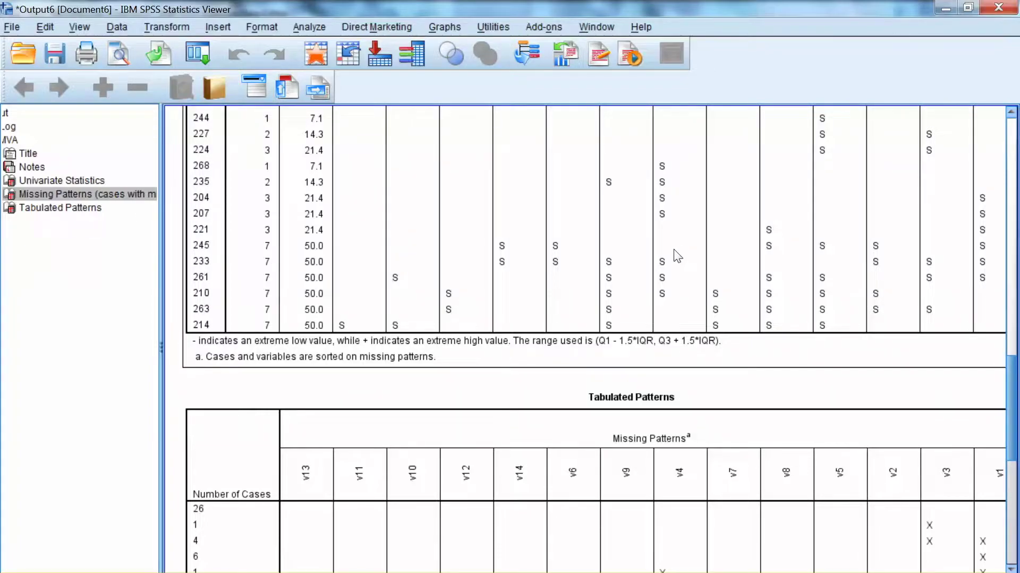
{"action": "scroll", "coordinate": [674, 256], "scroll_direction": "down", "scroll_amount": 2}
{"action": "scroll", "coordinate": [674, 256], "scroll_direction": "down", "scroll_amount": 1}
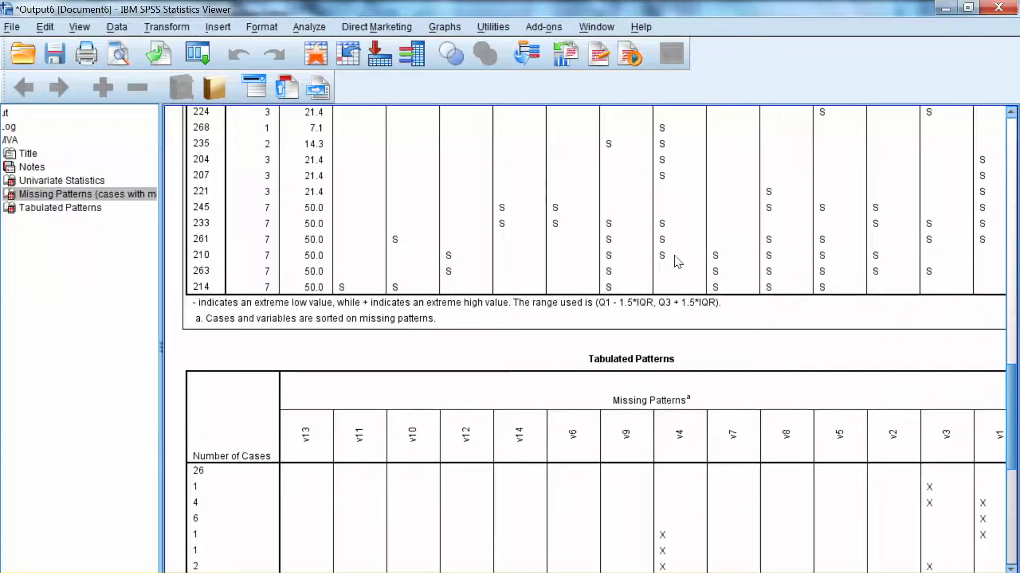
{"action": "scroll", "coordinate": [676, 266], "scroll_direction": "down", "scroll_amount": 2}
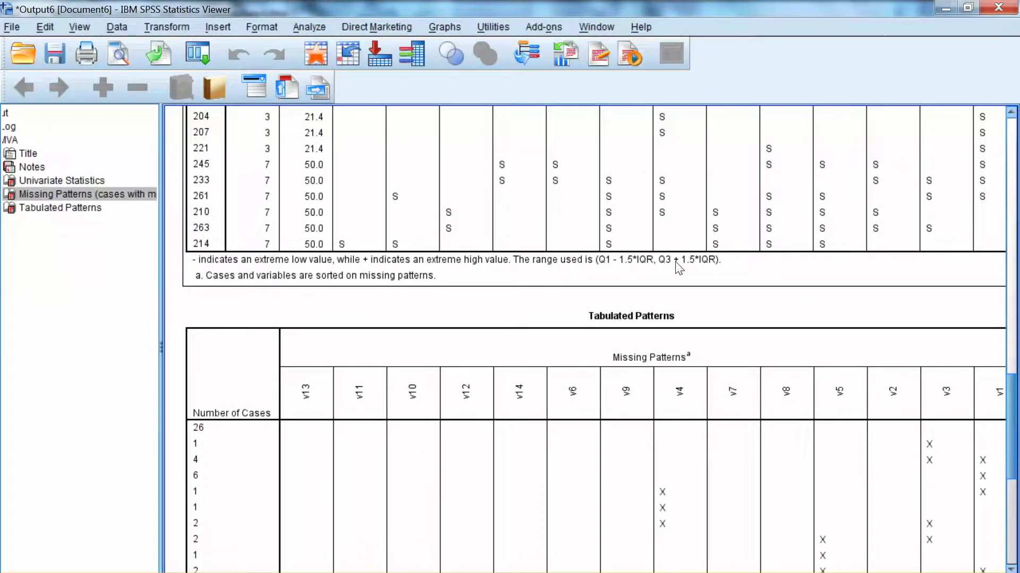
{"action": "scroll", "coordinate": [675, 267], "scroll_direction": "down", "scroll_amount": 1}
{"action": "scroll", "coordinate": [675, 271], "scroll_direction": "down", "scroll_amount": 2}
{"action": "scroll", "coordinate": [677, 279], "scroll_direction": "down", "scroll_amount": 1}
{"action": "scroll", "coordinate": [678, 292], "scroll_direction": "down", "scroll_amount": 1}
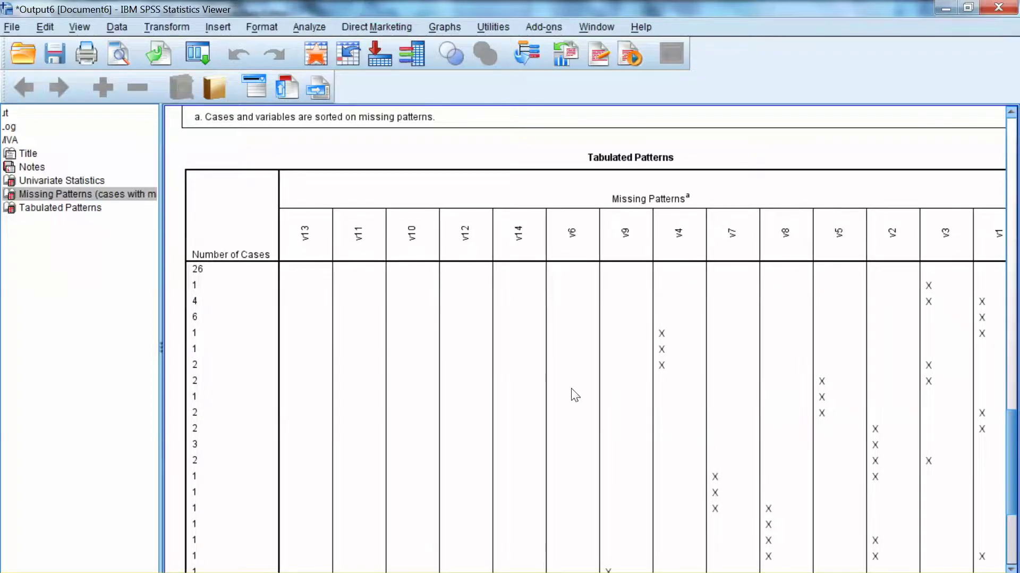
{"action": "scroll", "coordinate": [571, 395], "scroll_direction": "right", "scroll_amount": 2}
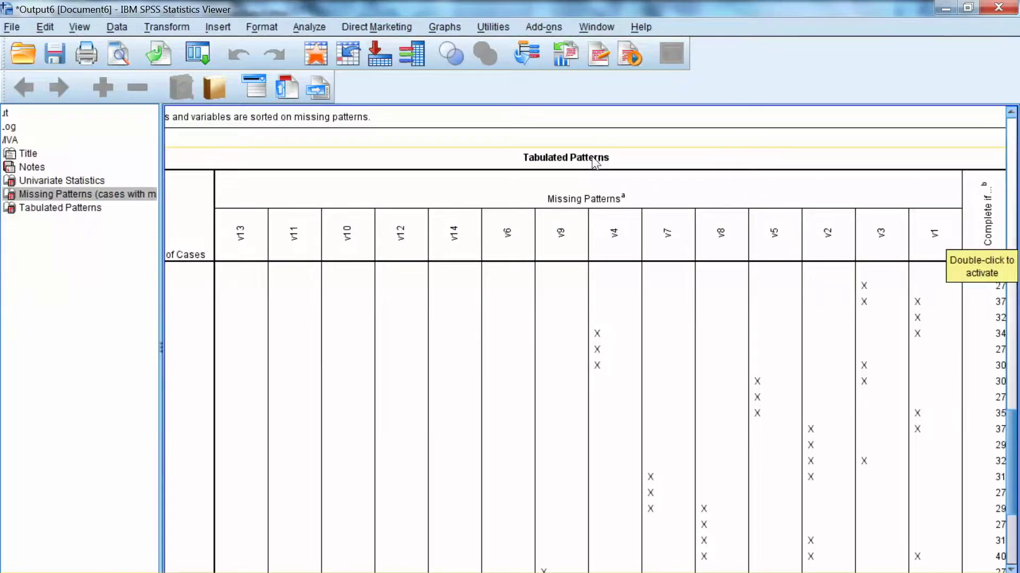
{"action": "scroll", "coordinate": [605, 393], "scroll_direction": "left", "scroll_amount": 2}
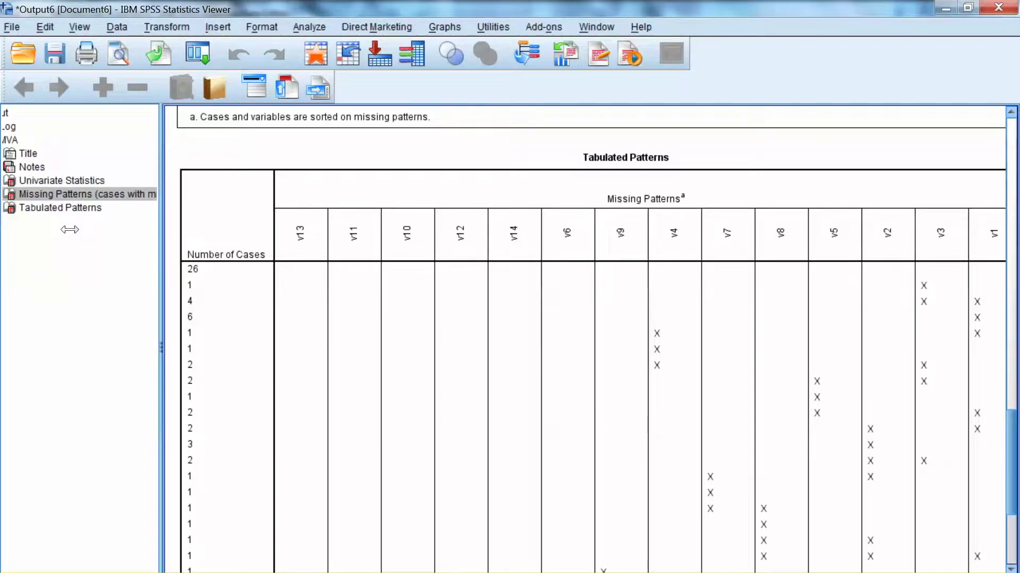
{"action": "left_click_drag", "start_coordinate": [160, 349], "coordinate": [105, 235]}
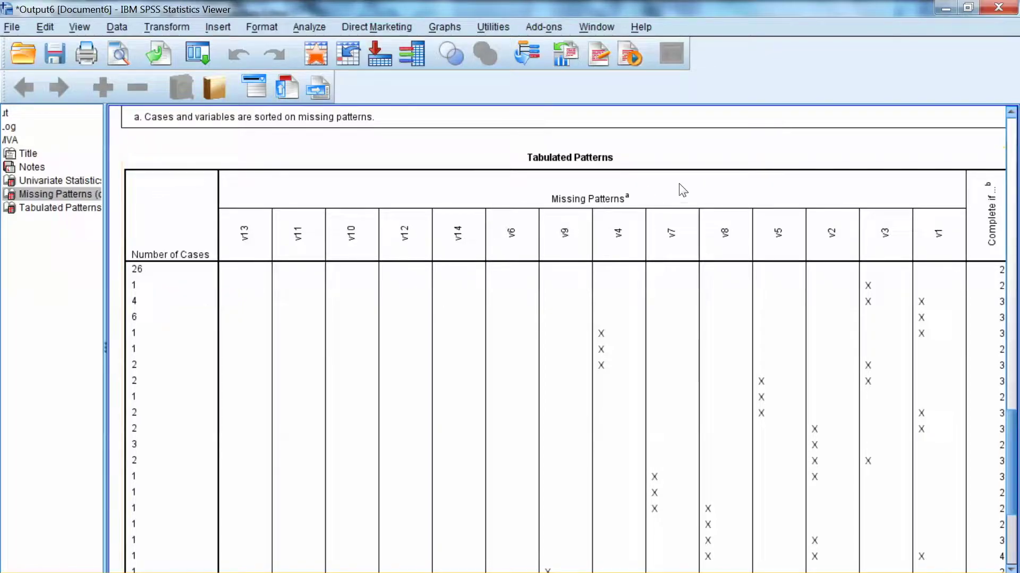
{"action": "scroll", "coordinate": [430, 392], "scroll_direction": "right", "scroll_amount": 2}
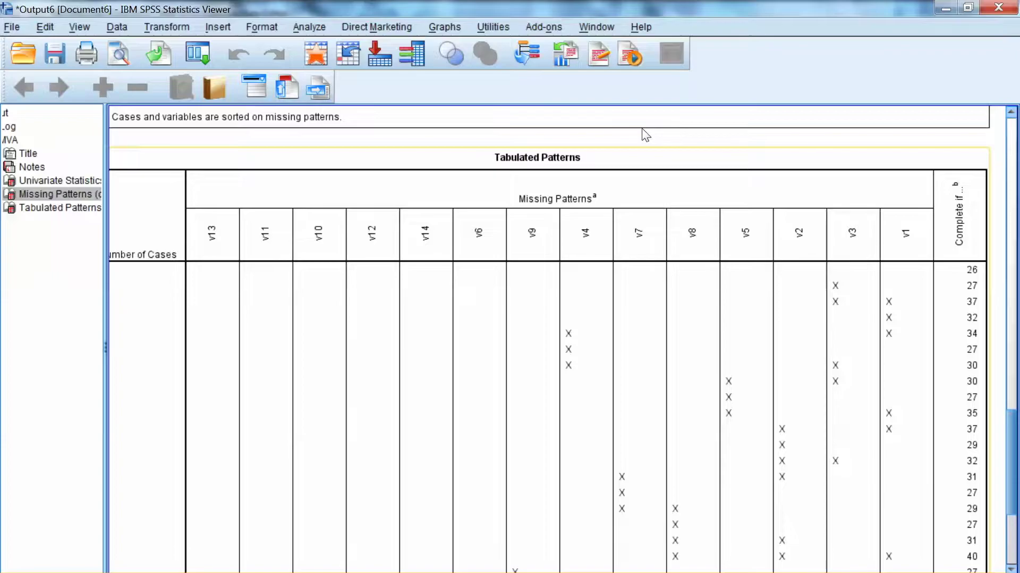
{"action": "scroll", "coordinate": [644, 135], "scroll_direction": "down", "scroll_amount": 1}
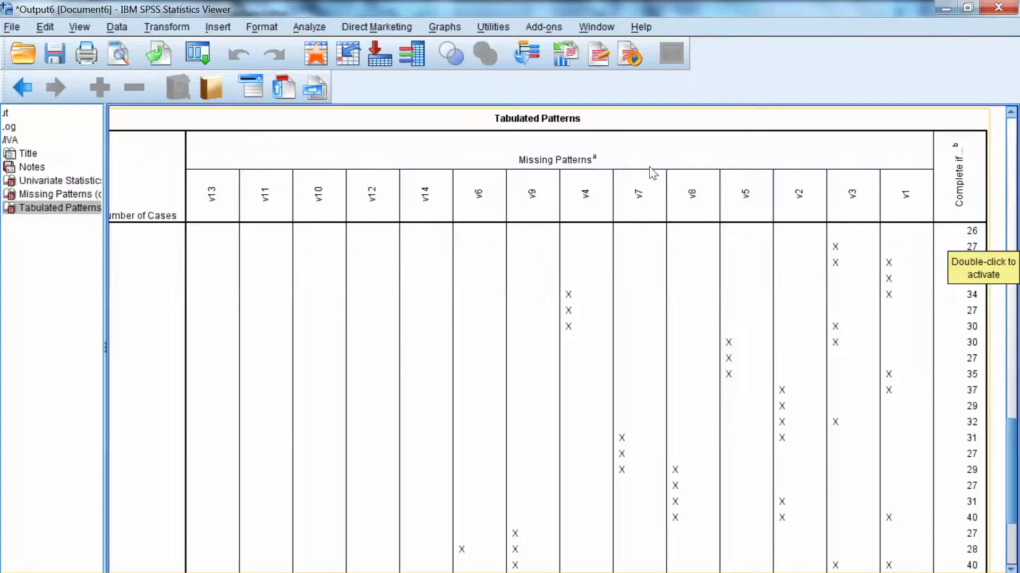
{"action": "left_click", "coordinate": [606, 180]}
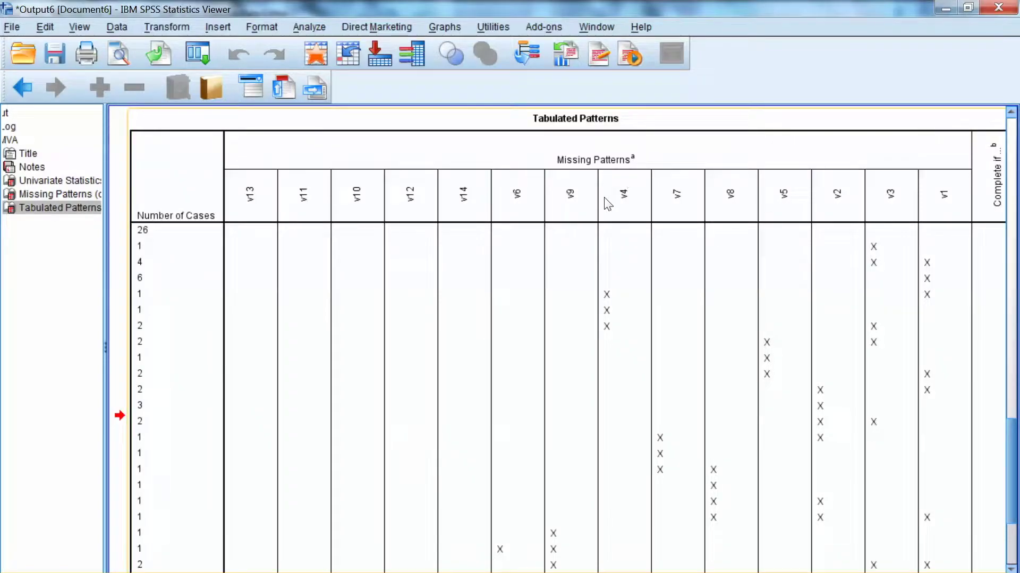
{"action": "scroll", "coordinate": [606, 392], "scroll_direction": "right", "scroll_amount": 1}
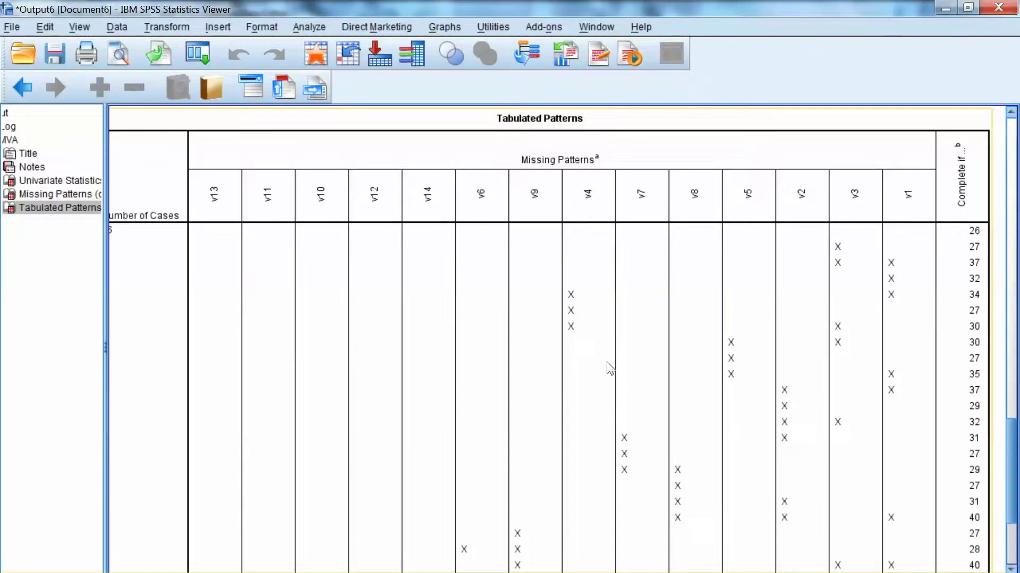
{"action": "left_click", "coordinate": [607, 391]}
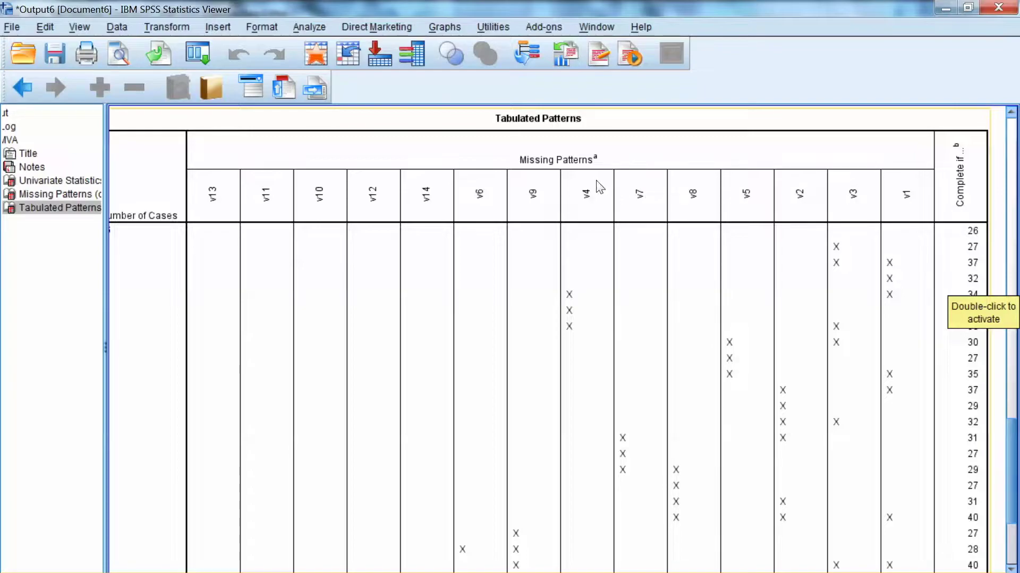
{"action": "left_click", "coordinate": [669, 263]}
{"action": "left_click", "coordinate": [679, 280]}
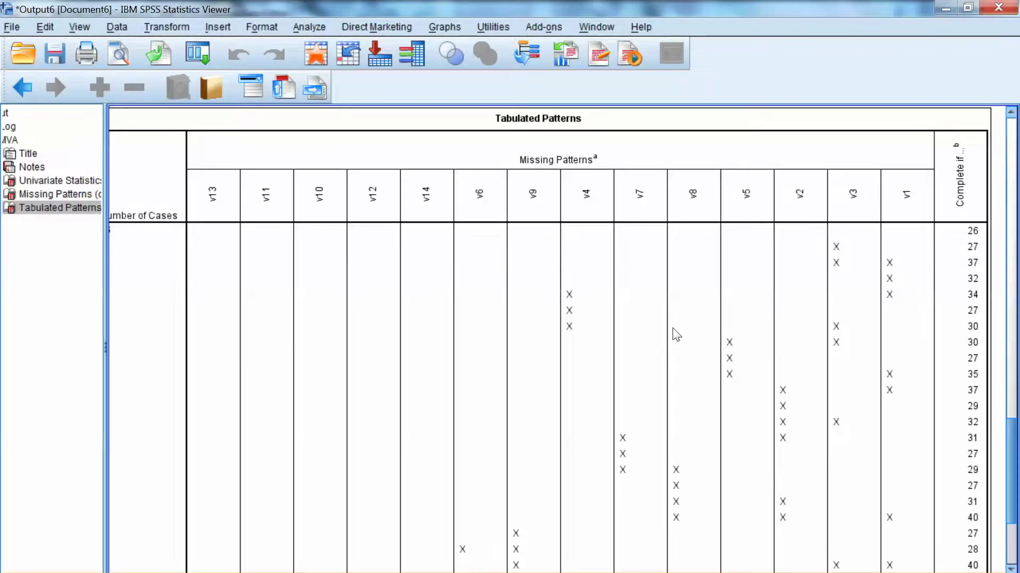
{"action": "scroll", "coordinate": [674, 335], "scroll_direction": "down", "scroll_amount": 1}
{"action": "scroll", "coordinate": [674, 327], "scroll_direction": "up", "scroll_amount": 1}
{"action": "scroll", "coordinate": [673, 325], "scroll_direction": "up", "scroll_amount": 5}
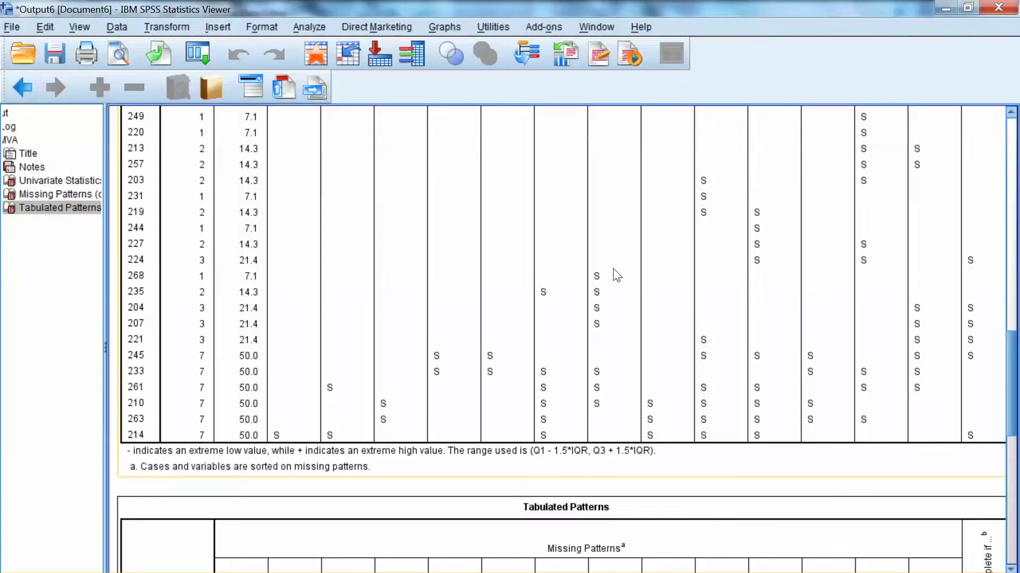
{"action": "scroll", "coordinate": [675, 270], "scroll_direction": "down", "scroll_amount": 5}
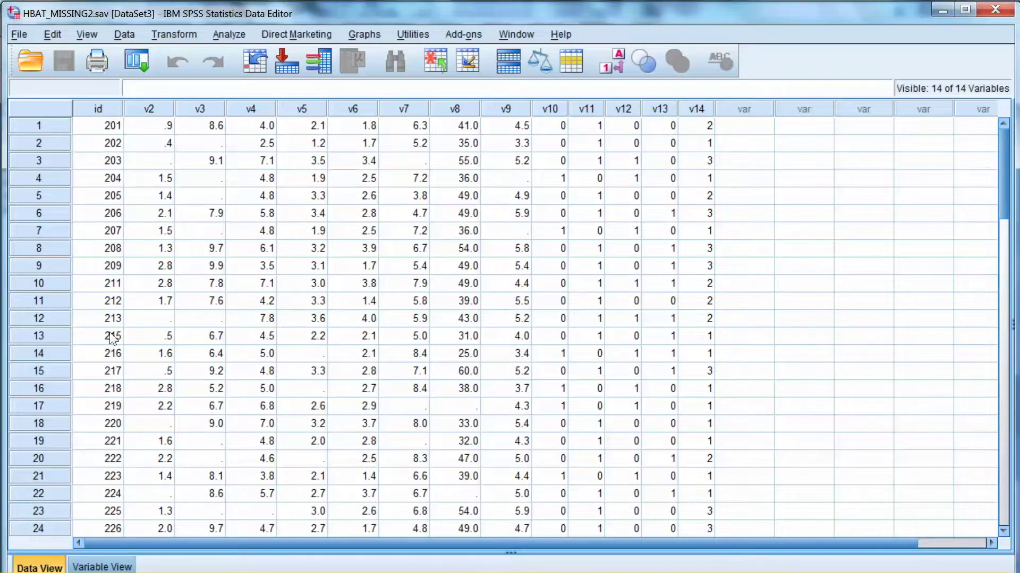
Glance at the variable definitions, return to the data grid, and recall recent dialogs.
{"action": "left_click", "coordinate": [120, 567]}
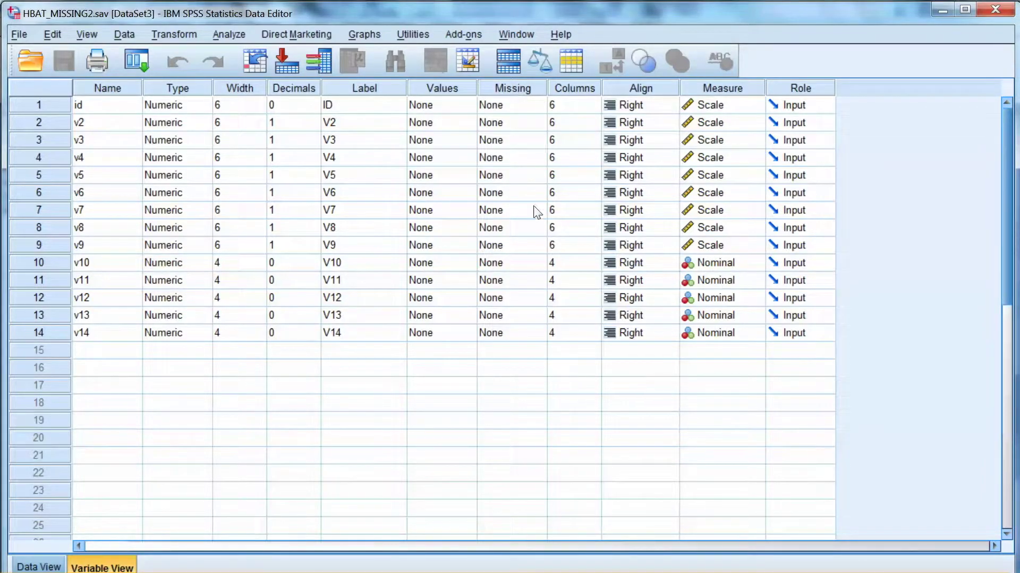
{"action": "double_click", "coordinate": [34, 377]}
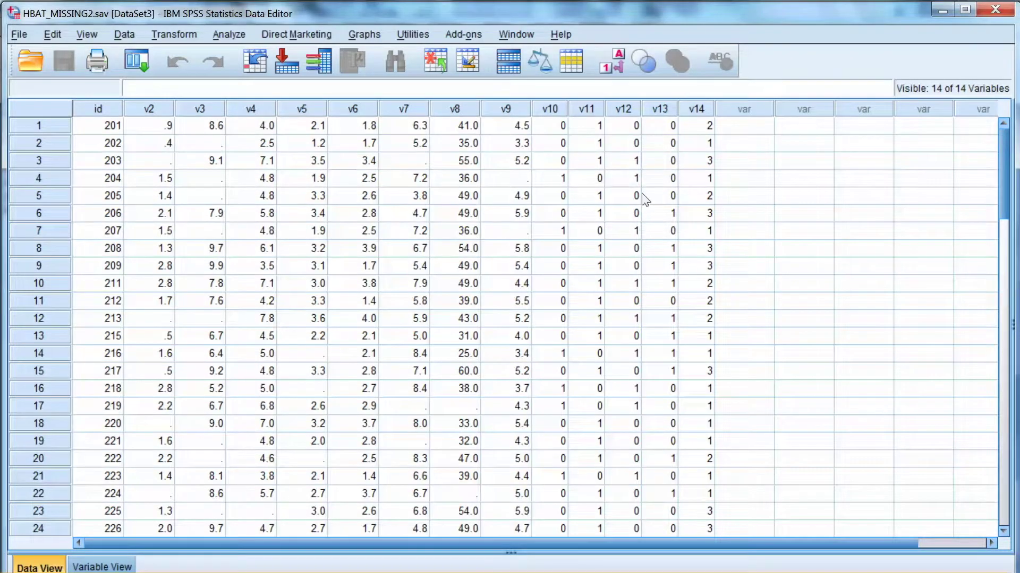
{"action": "scroll", "coordinate": [665, 147], "scroll_direction": "down", "scroll_amount": 3}
{"action": "scroll", "coordinate": [667, 159], "scroll_direction": "down", "scroll_amount": 3}
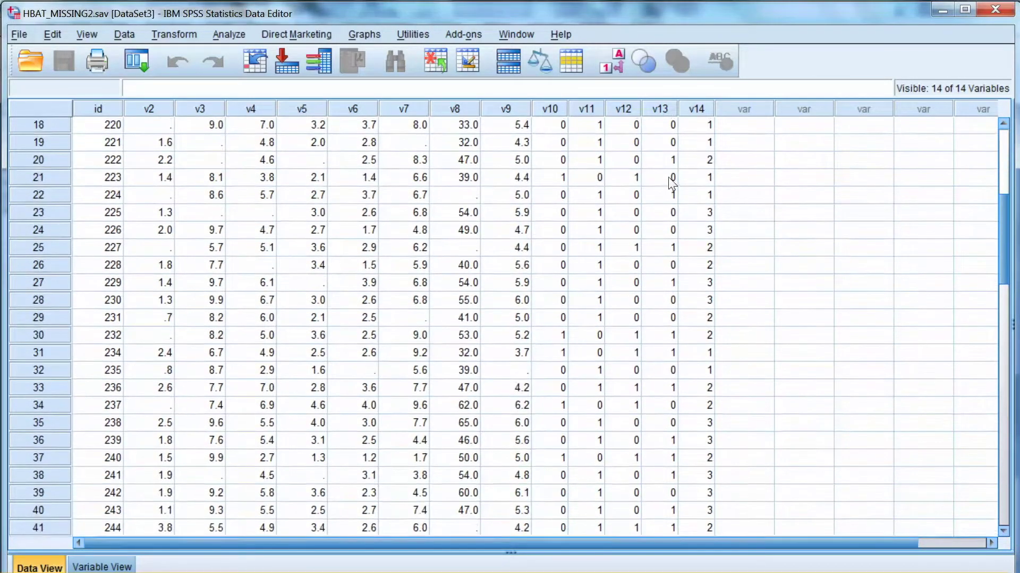
{"action": "scroll", "coordinate": [669, 191], "scroll_direction": "down", "scroll_amount": 2}
{"action": "scroll", "coordinate": [669, 199], "scroll_direction": "down", "scroll_amount": 3}
{"action": "scroll", "coordinate": [676, 227], "scroll_direction": "down", "scroll_amount": 2}
{"action": "scroll", "coordinate": [678, 243], "scroll_direction": "down", "scroll_amount": 2}
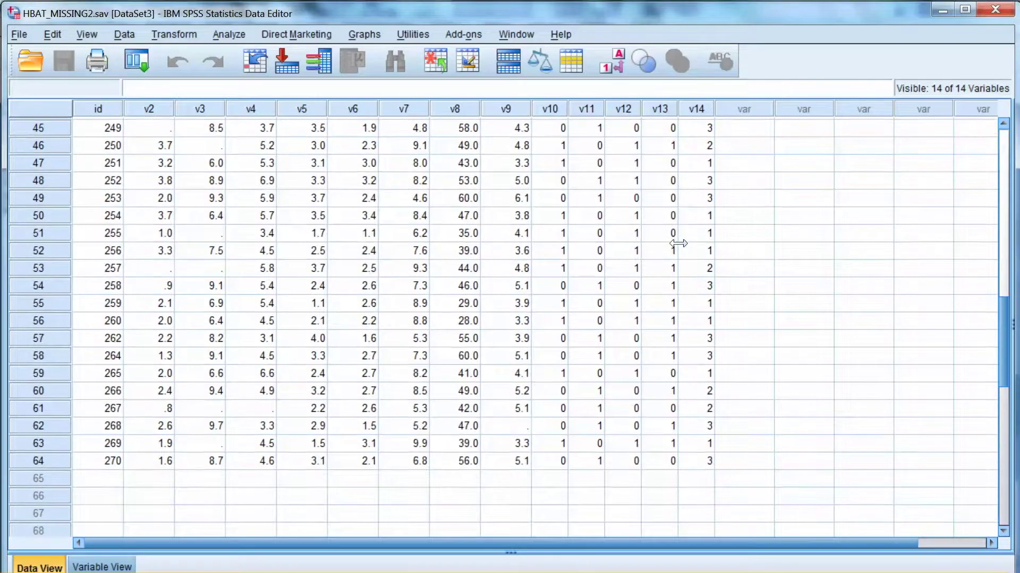
{"action": "left_click", "coordinate": [136, 60]}
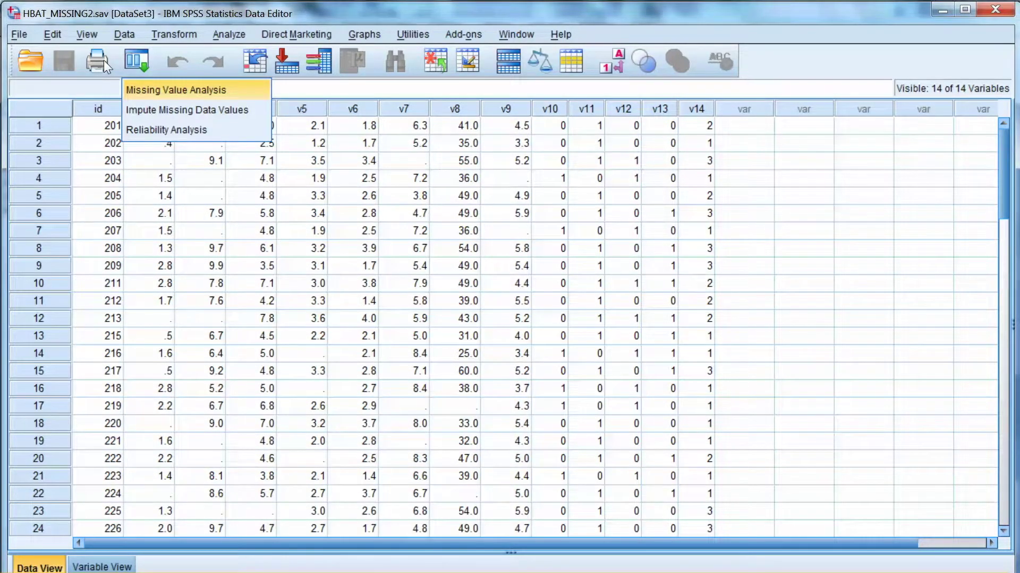
Reopen Missing Value Analysis and turn off percent mismatch and t-test statistics.
{"action": "key", "text": "Return"}
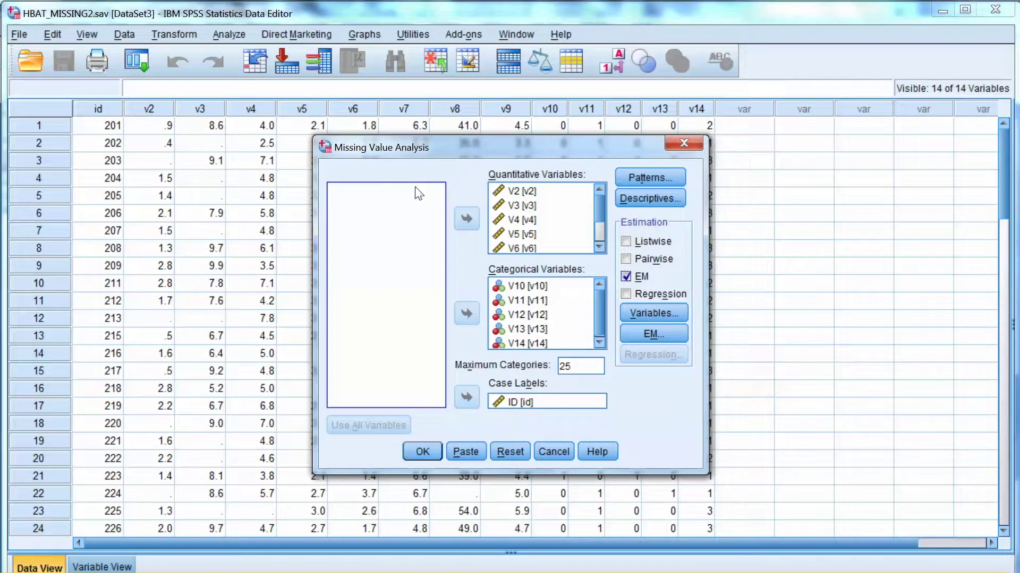
{"action": "key", "text": "alt+t"}
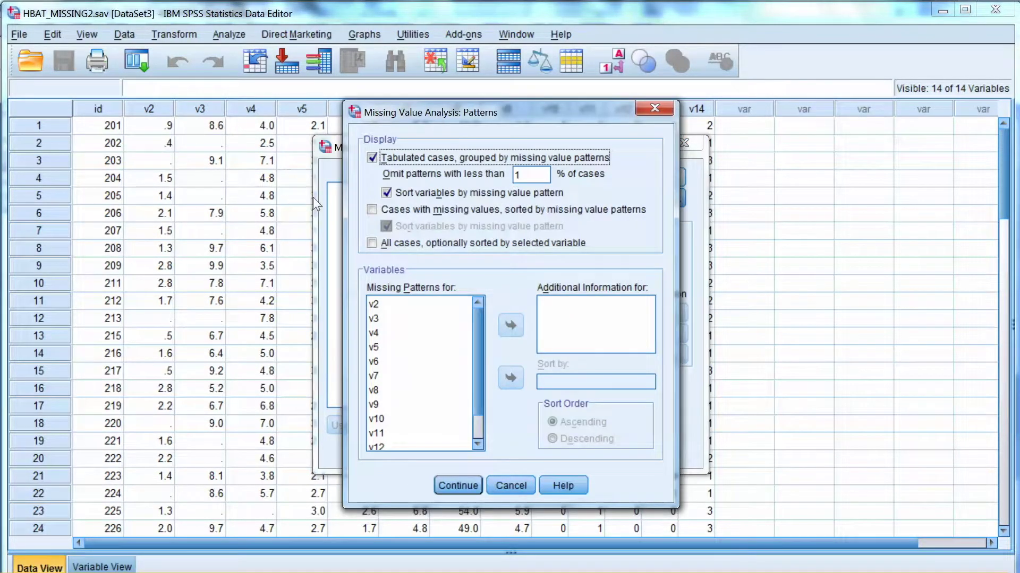
{"action": "key", "text": "Return"}
{"action": "key", "text": "alt+d"}
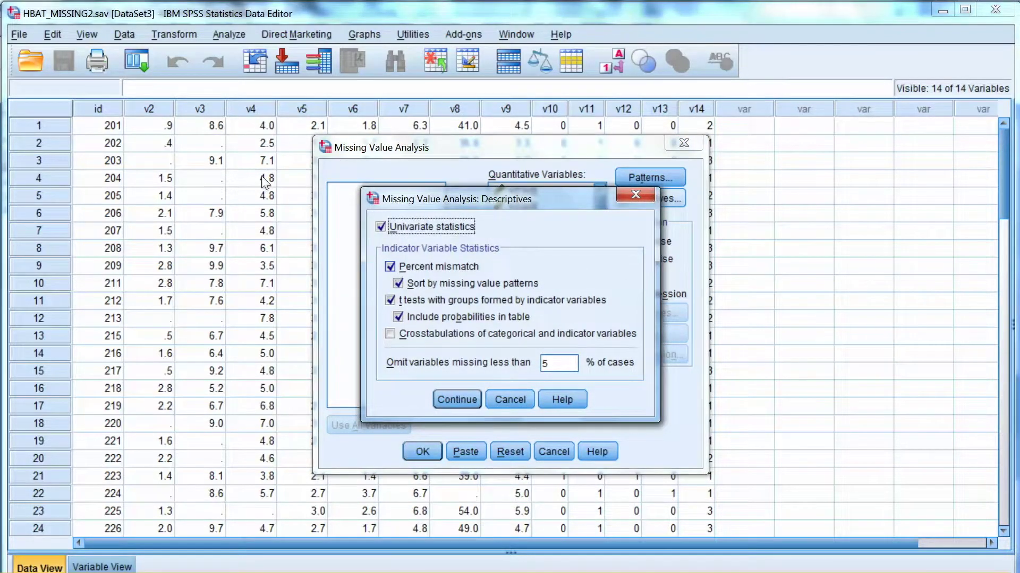
{"action": "key", "text": "alt+p"}
{"action": "key", "text": "alt+t"}
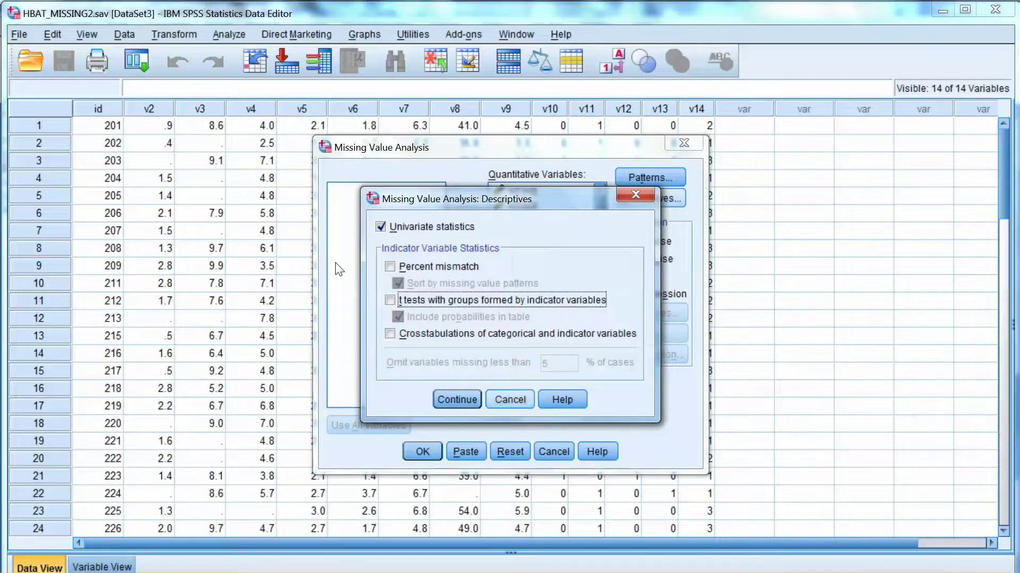
{"action": "key", "text": "Return"}
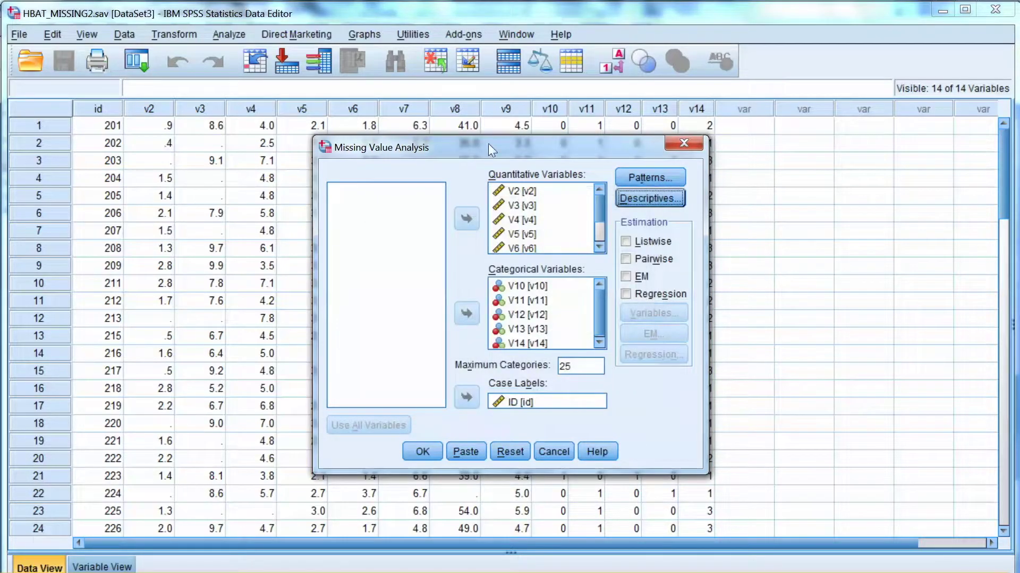
Add the listing of individual cases with missing values, then view the new results.
{"action": "key", "text": "alt+t"}
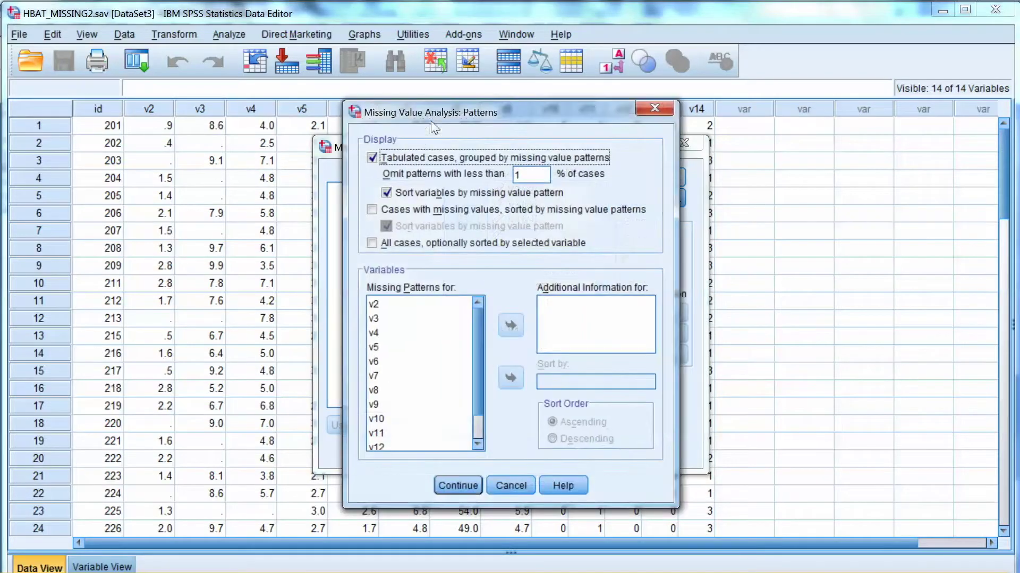
{"action": "left_click", "coordinate": [372, 210]}
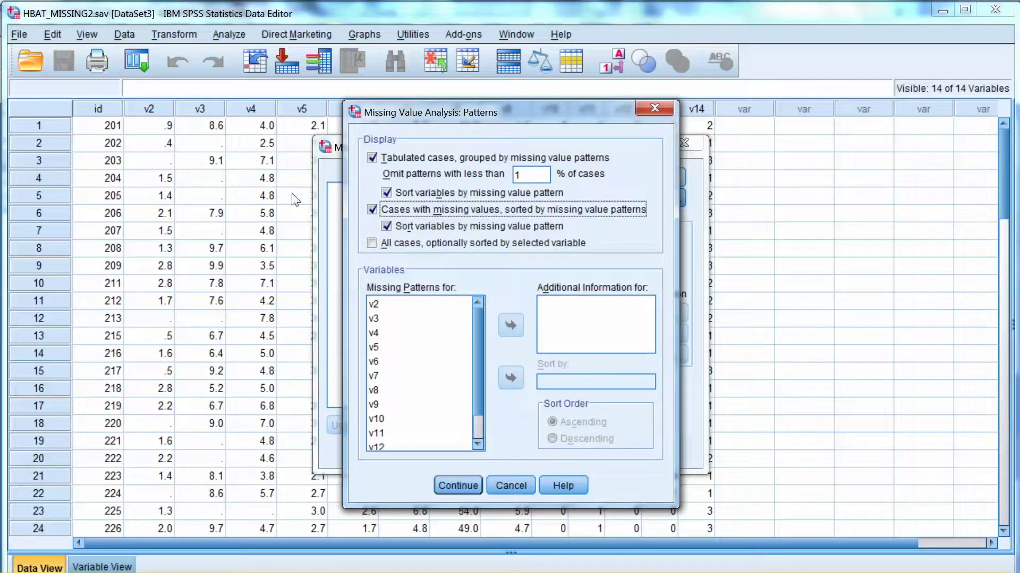
{"action": "key", "text": "Return"}
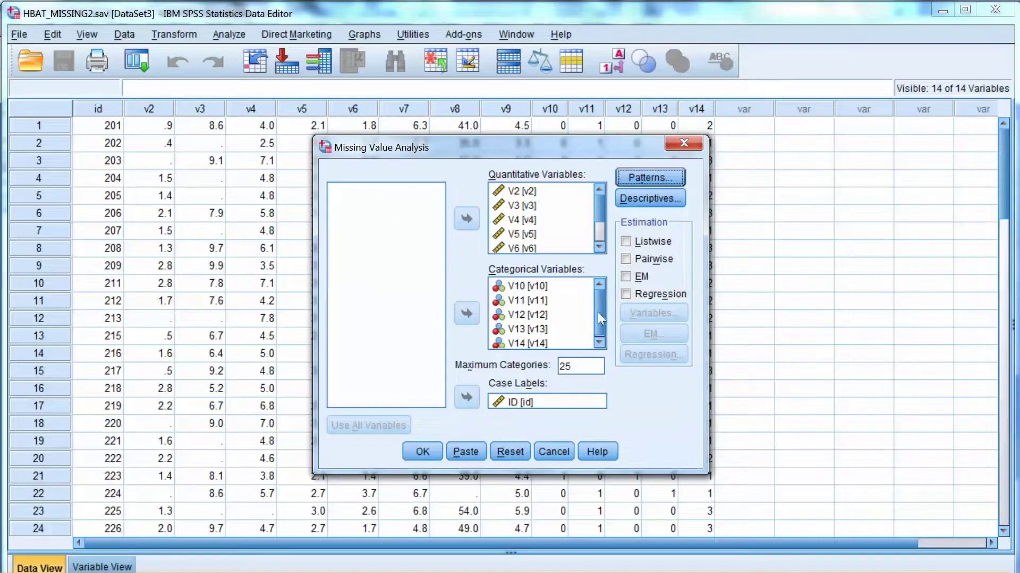
{"action": "key", "text": "alt+d"}
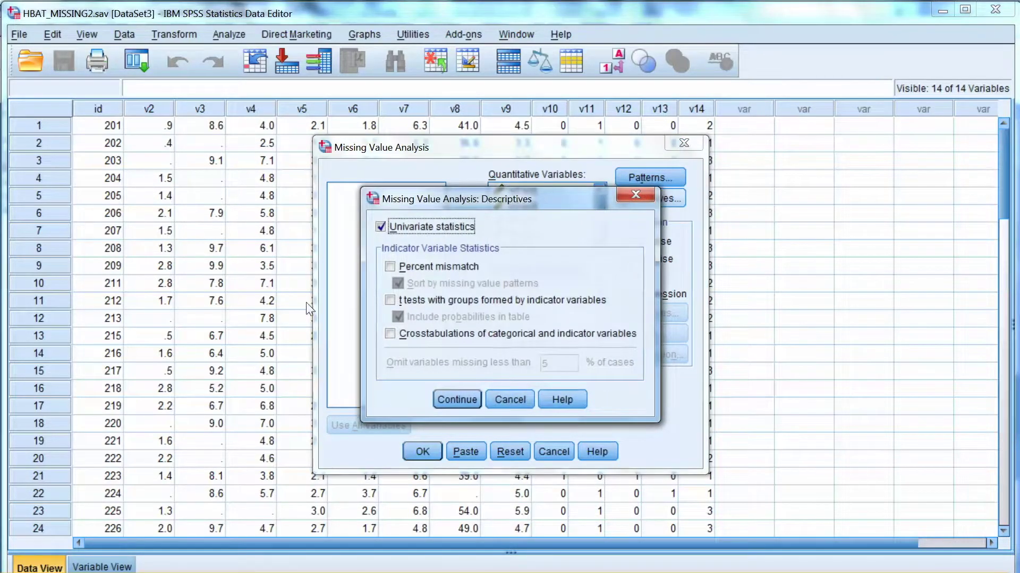
{"action": "key", "text": "Return"}
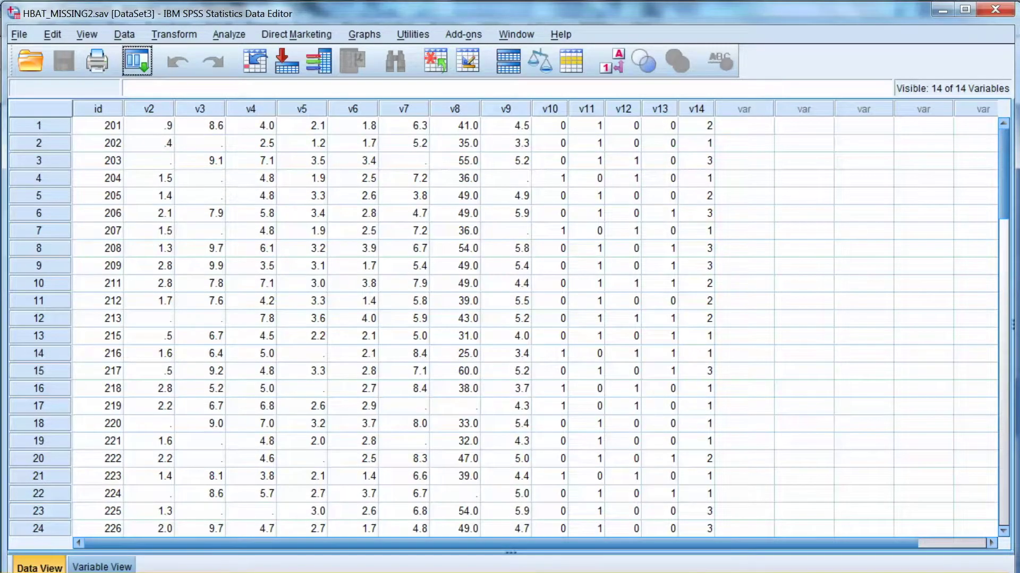
{"action": "left_click", "coordinate": [431, 517]}
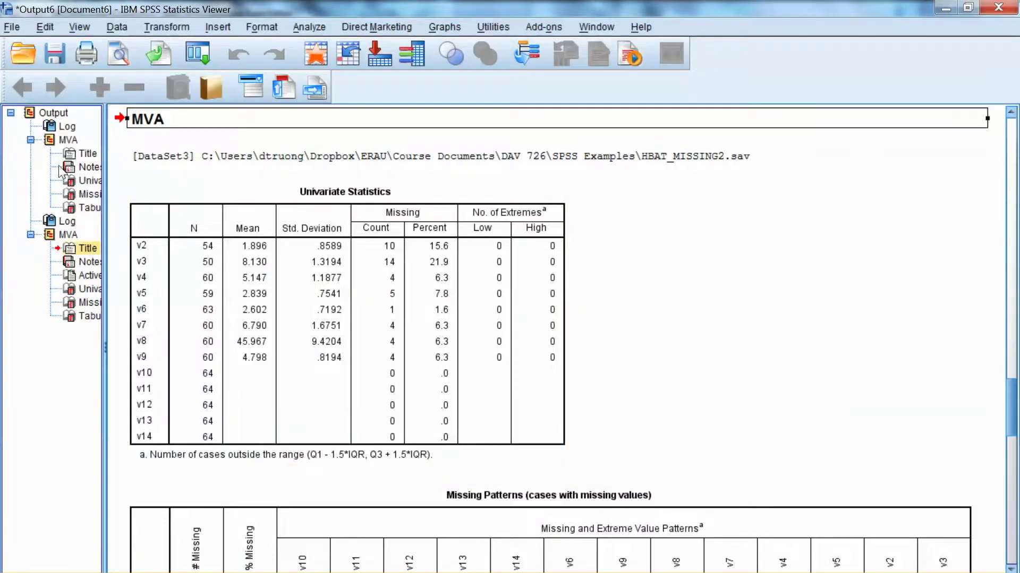
{"action": "left_click", "coordinate": [453, 204]}
{"action": "left_click", "coordinate": [453, 204]}
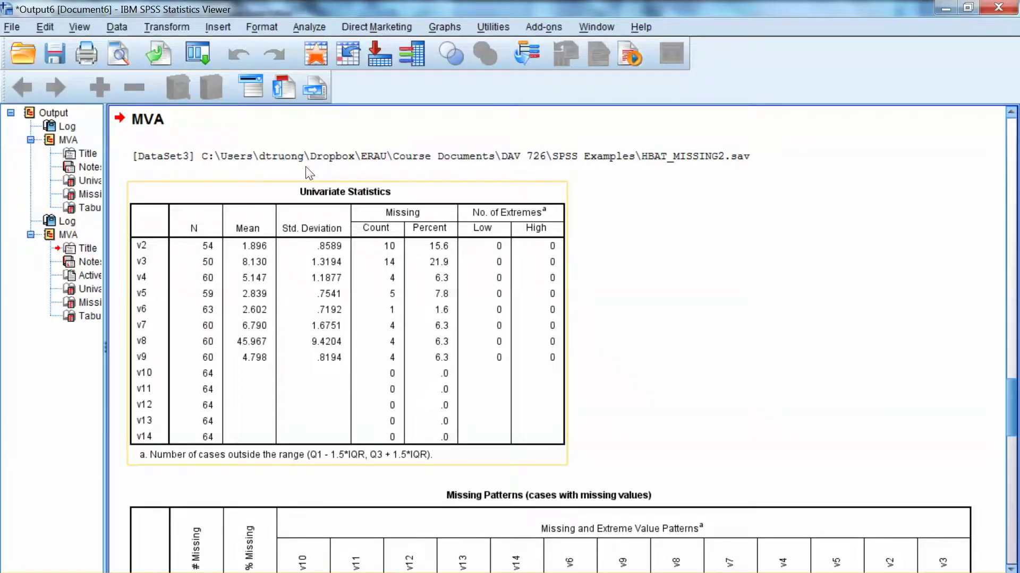
{"action": "left_click", "coordinate": [647, 198]}
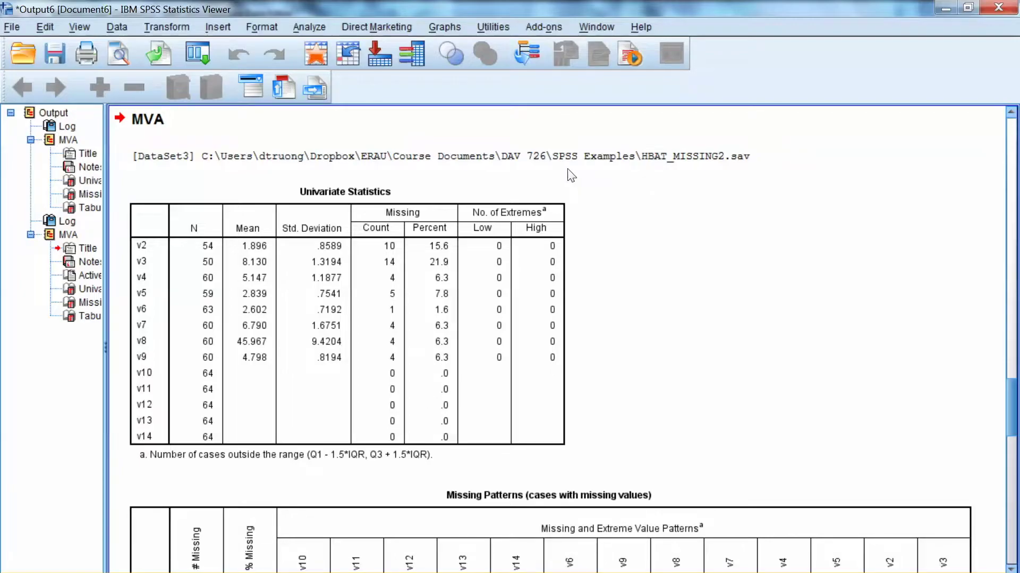
{"action": "left_click", "coordinate": [172, 200]}
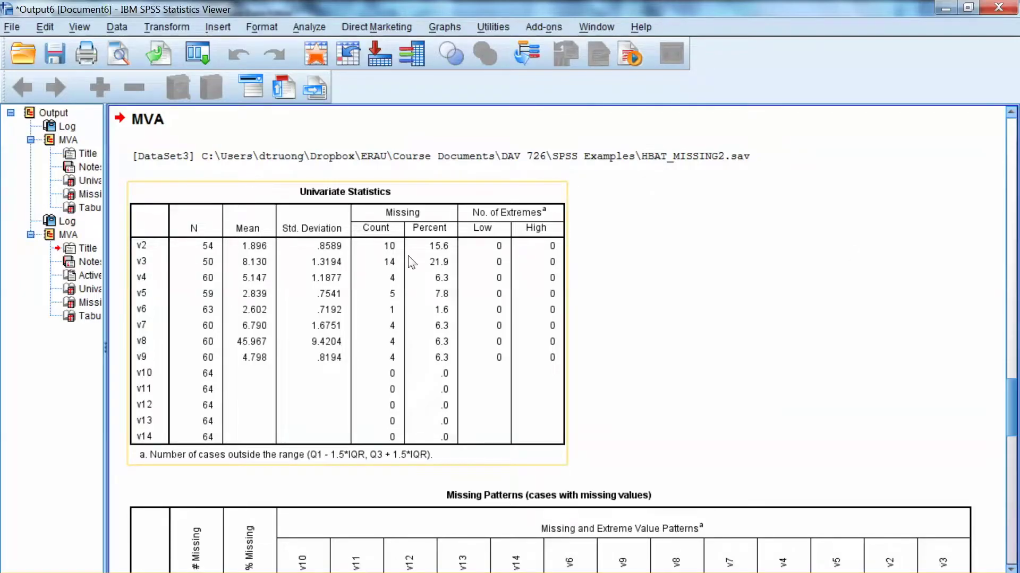
{"action": "left_click", "coordinate": [348, 194]}
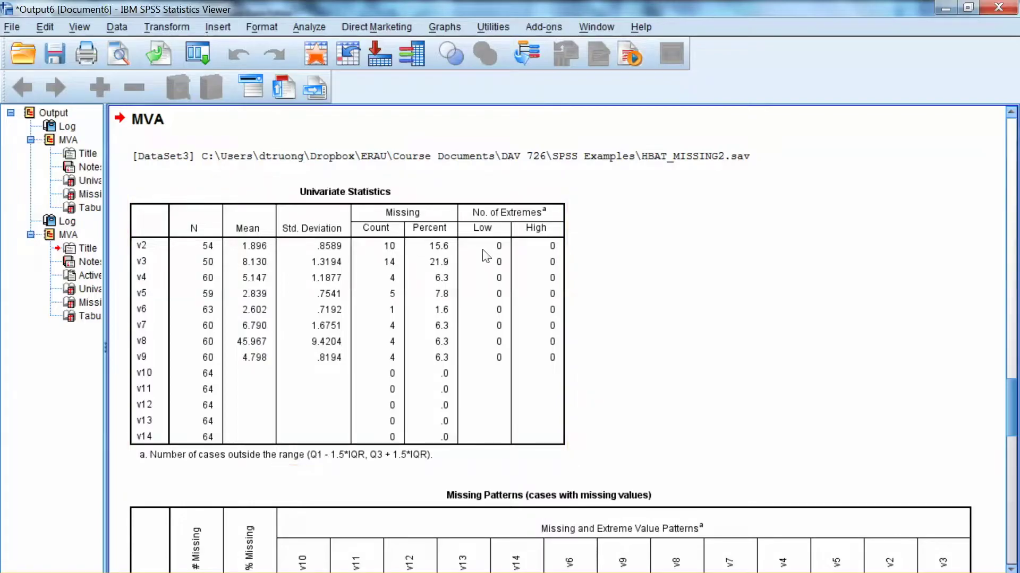
{"action": "scroll", "coordinate": [484, 255], "scroll_direction": "down", "scroll_amount": 2}
{"action": "scroll", "coordinate": [729, 319], "scroll_direction": "down", "scroll_amount": 3}
{"action": "scroll", "coordinate": [724, 382], "scroll_direction": "down", "scroll_amount": 4}
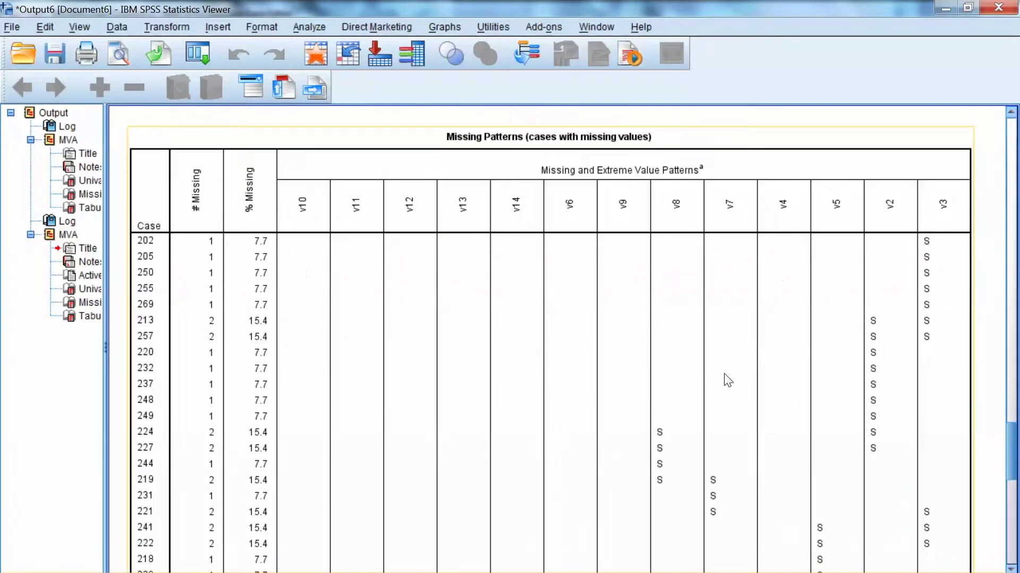
{"action": "scroll", "coordinate": [726, 381], "scroll_direction": "down", "scroll_amount": 1}
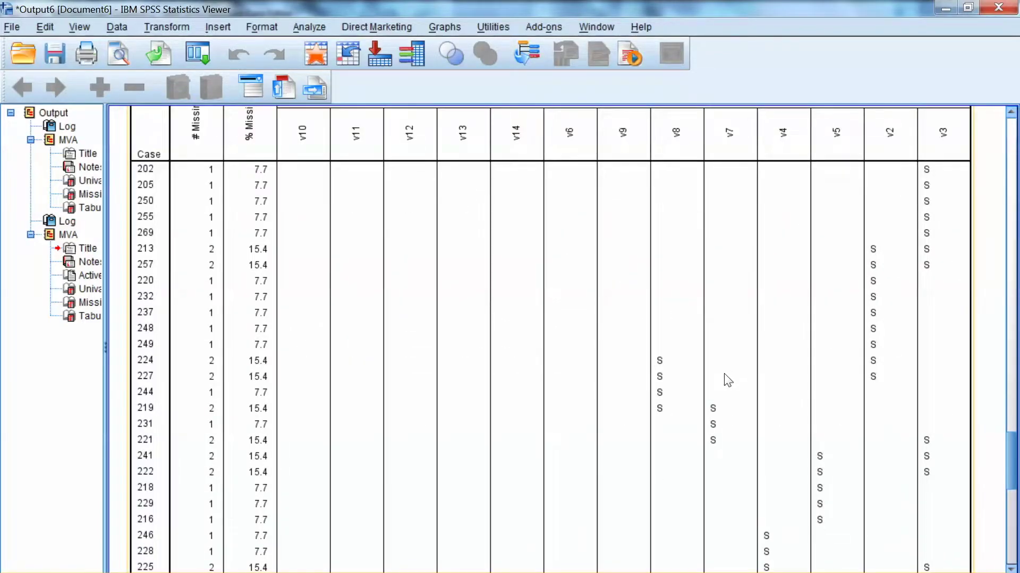
{"action": "scroll", "coordinate": [727, 381], "scroll_direction": "down", "scroll_amount": 2}
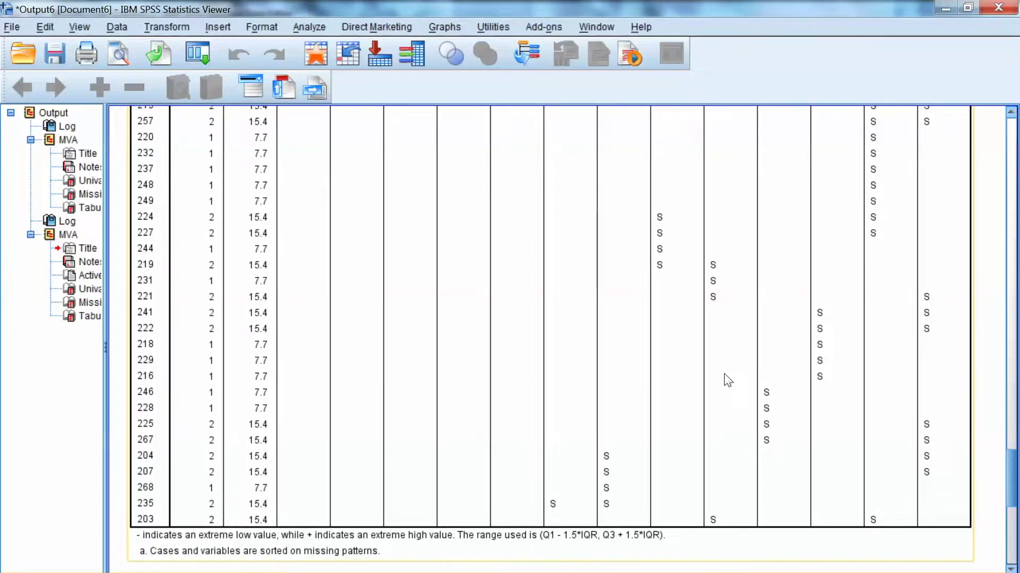
{"action": "scroll", "coordinate": [342, 431], "scroll_direction": "up", "scroll_amount": 3}
{"action": "scroll", "coordinate": [343, 431], "scroll_direction": "down", "scroll_amount": 2}
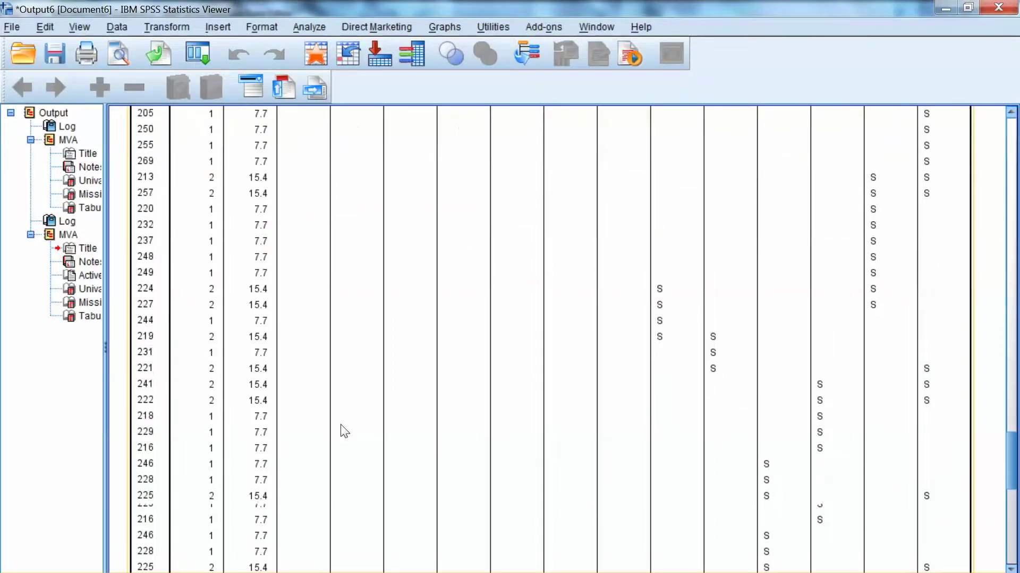
{"action": "scroll", "coordinate": [343, 432], "scroll_direction": "down", "scroll_amount": 1}
{"action": "scroll", "coordinate": [262, 375], "scroll_direction": "up", "scroll_amount": 1}
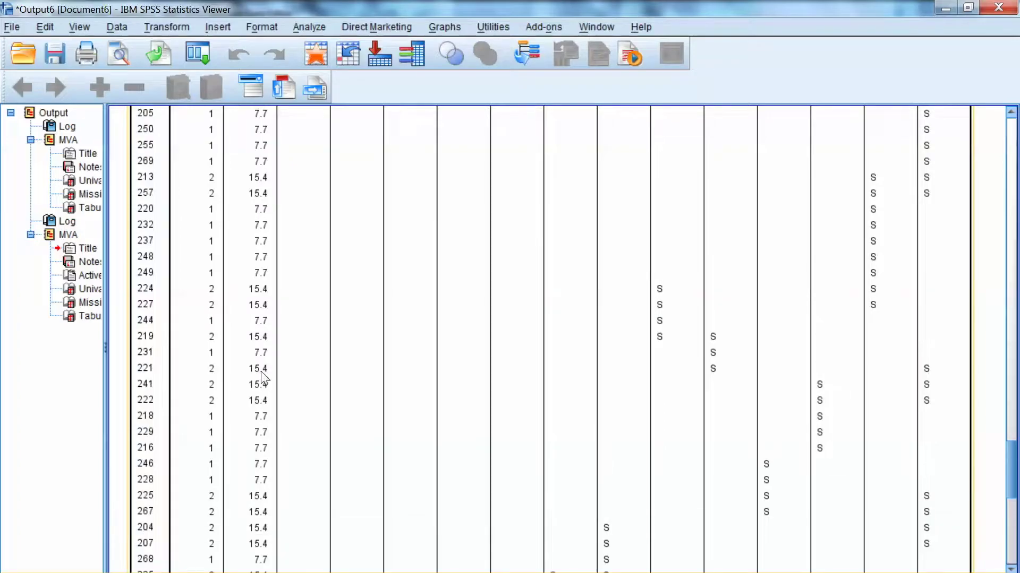
{"action": "scroll", "coordinate": [263, 376], "scroll_direction": "up", "scroll_amount": 2}
{"action": "scroll", "coordinate": [263, 470], "scroll_direction": "down", "scroll_amount": 3}
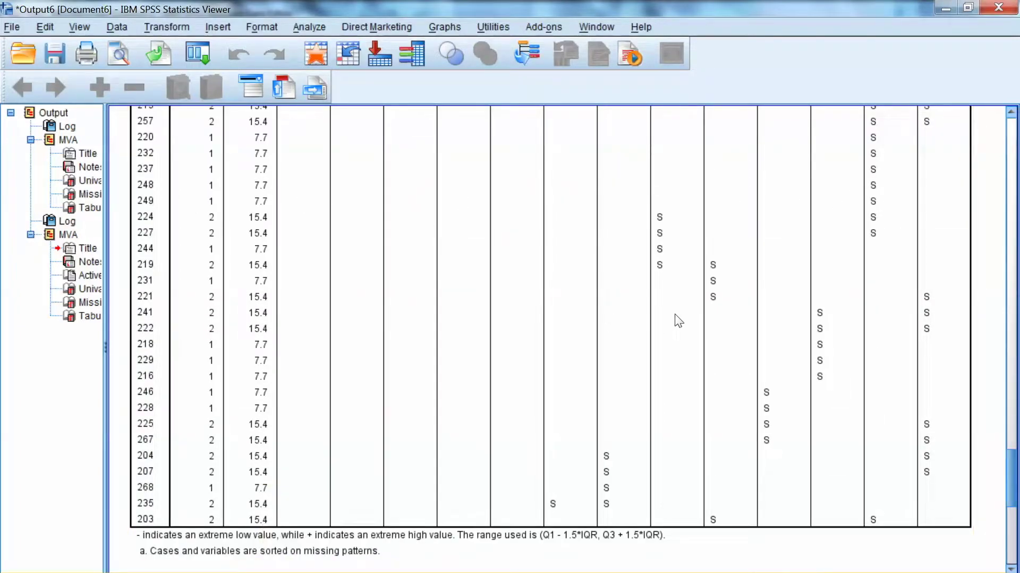
{"action": "scroll", "coordinate": [676, 319], "scroll_direction": "down", "scroll_amount": 3}
{"action": "scroll", "coordinate": [678, 348], "scroll_direction": "down", "scroll_amount": 2}
{"action": "scroll", "coordinate": [681, 352], "scroll_direction": "down", "scroll_amount": 1}
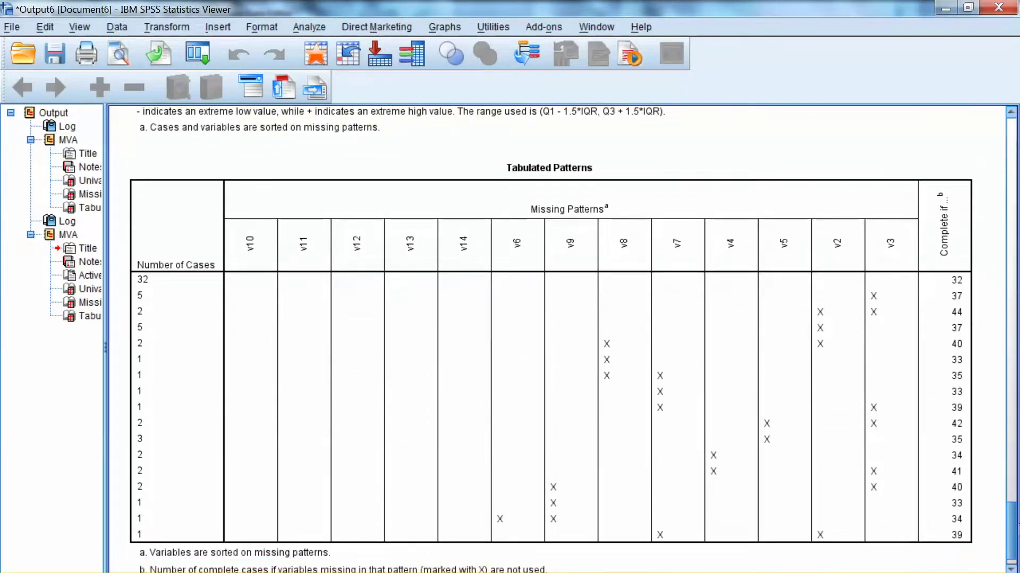
Select the Tabulated Patterns table and reopen the Missing Value Analysis settings.
{"action": "left_click", "coordinate": [647, 271]}
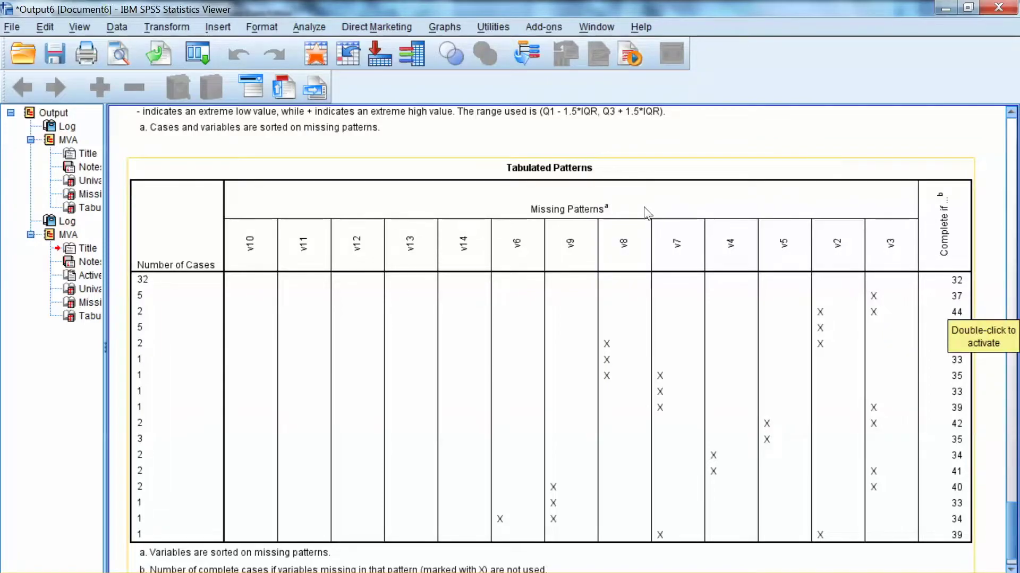
{"action": "scroll", "coordinate": [682, 211], "scroll_direction": "up", "scroll_amount": 10}
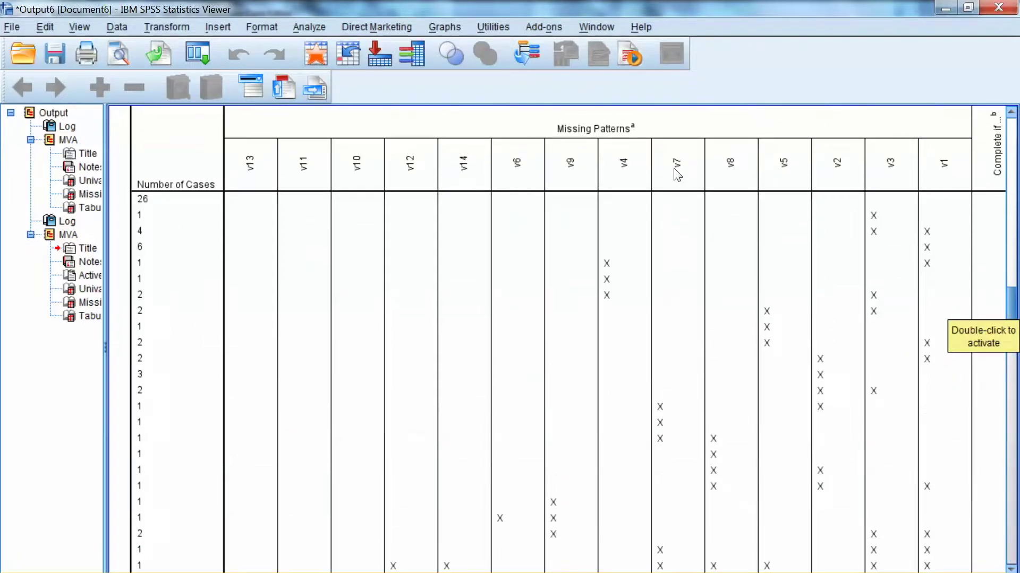
{"action": "scroll", "coordinate": [676, 174], "scroll_direction": "up", "scroll_amount": 5}
{"action": "scroll", "coordinate": [676, 174], "scroll_direction": "up", "scroll_amount": 1}
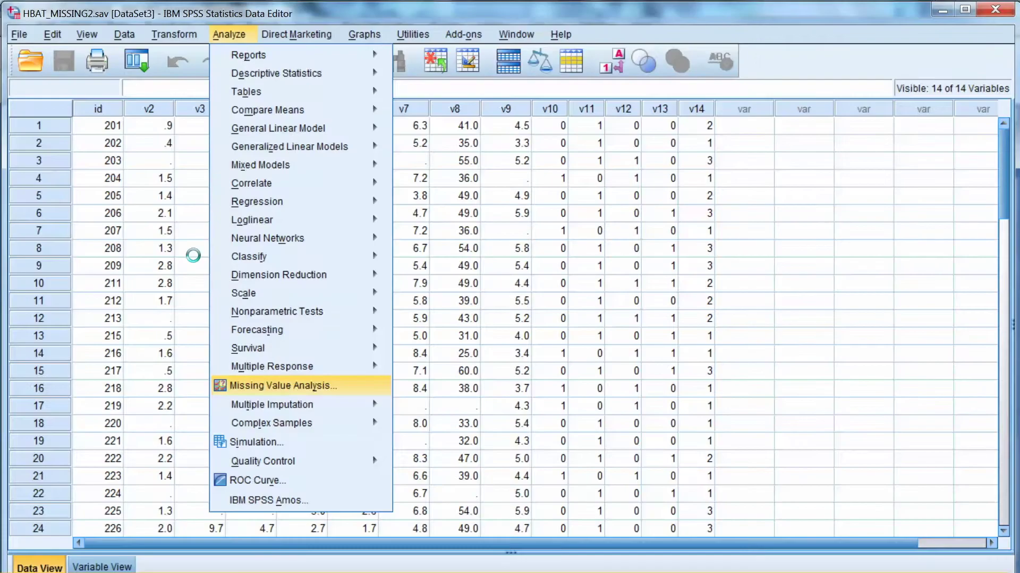
{"action": "left_click", "coordinate": [291, 385]}
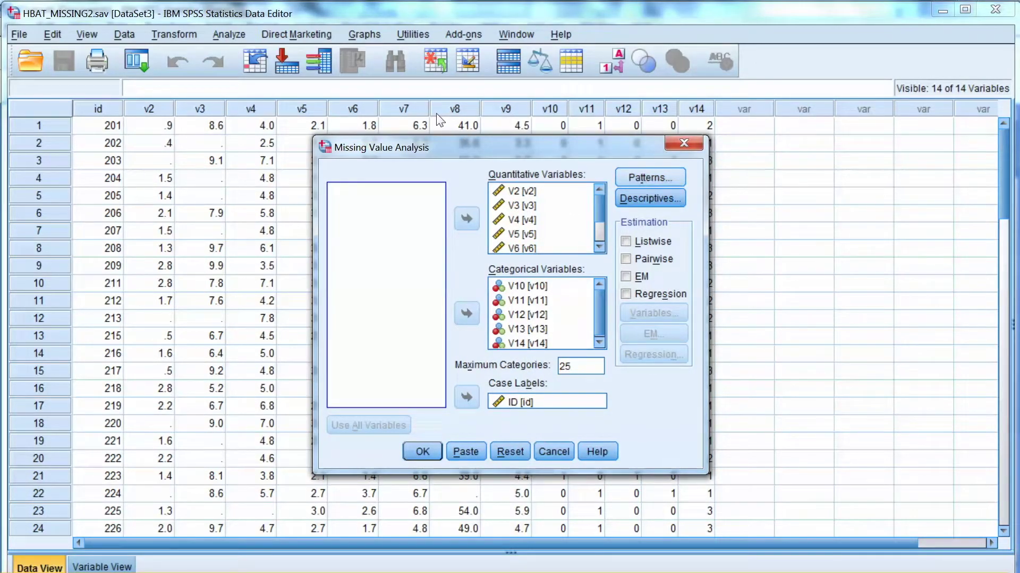
Enable t tests across indicator-variable groups in Descriptives and turn on EM estimation.
{"action": "left_click", "coordinate": [657, 173]}
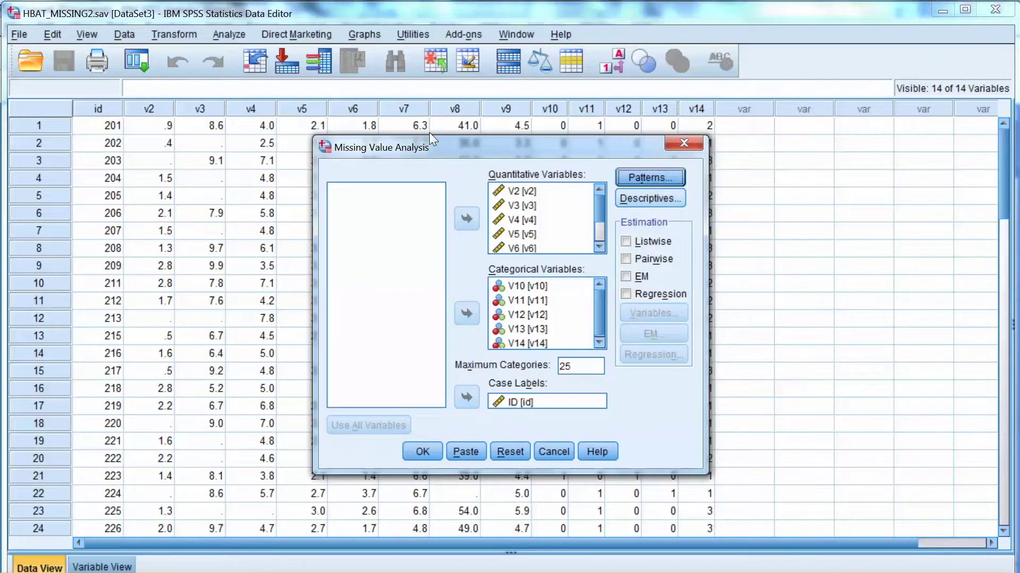
{"action": "key", "text": "alt+d"}
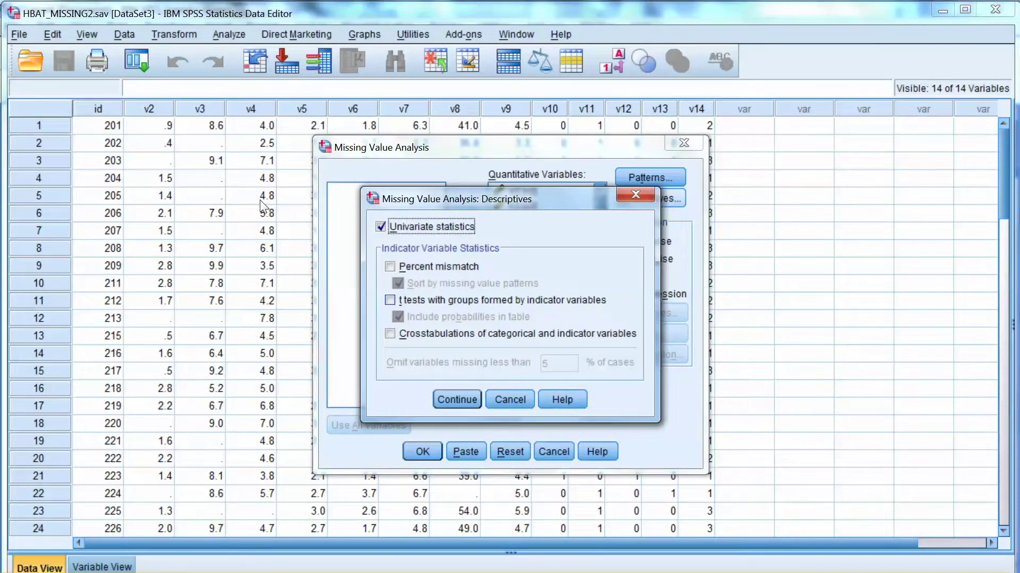
{"action": "key", "text": "alt+t"}
{"action": "key", "text": "Return"}
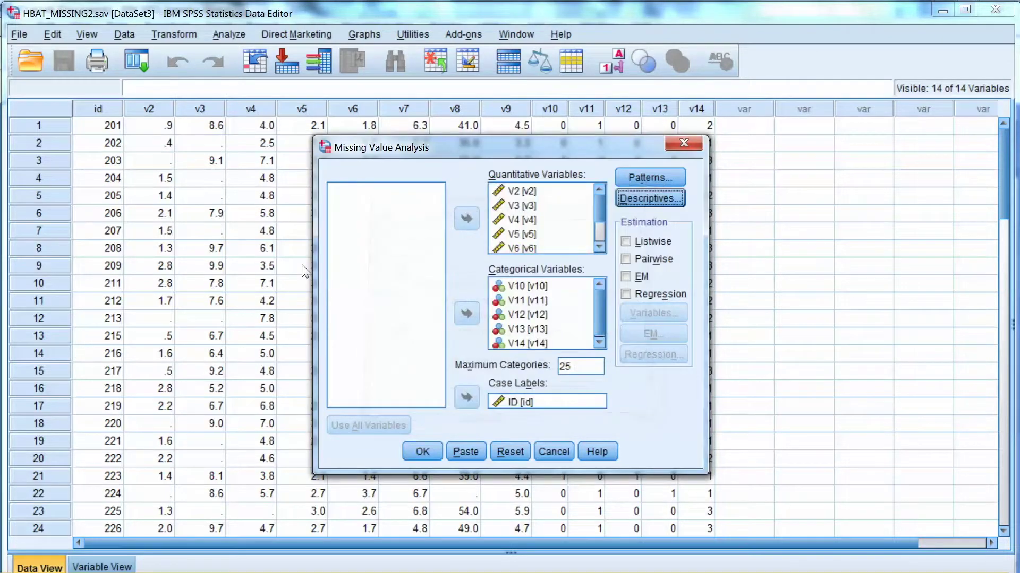
{"action": "left_click", "coordinate": [627, 277]}
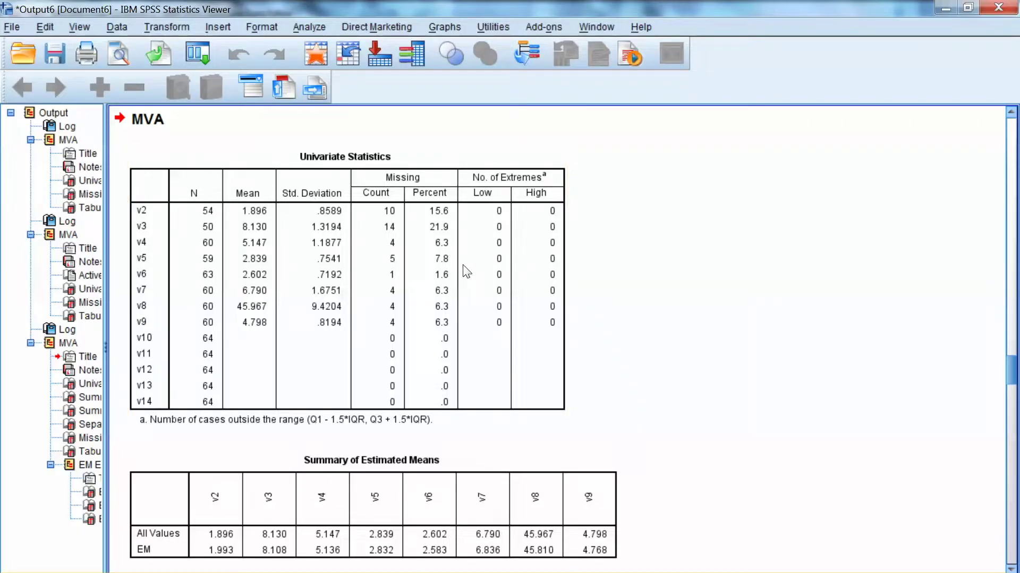
{"action": "scroll", "coordinate": [469, 263], "scroll_direction": "down", "scroll_amount": 3}
{"action": "scroll", "coordinate": [559, 335], "scroll_direction": "down", "scroll_amount": 2}
{"action": "scroll", "coordinate": [695, 403], "scroll_direction": "down", "scroll_amount": 4}
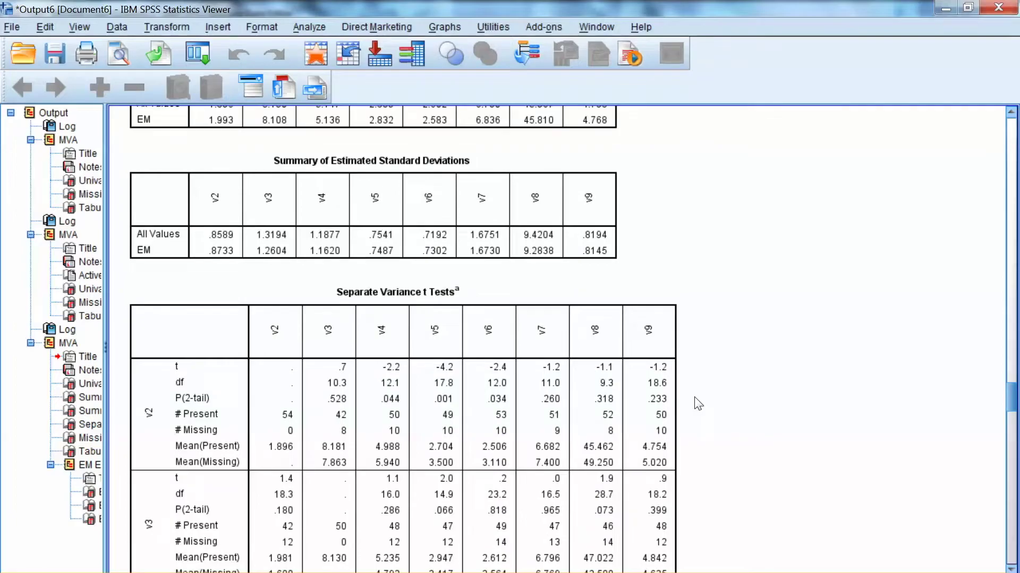
{"action": "scroll", "coordinate": [695, 403], "scroll_direction": "down", "scroll_amount": 5}
{"action": "scroll", "coordinate": [695, 403], "scroll_direction": "up", "scroll_amount": 2}
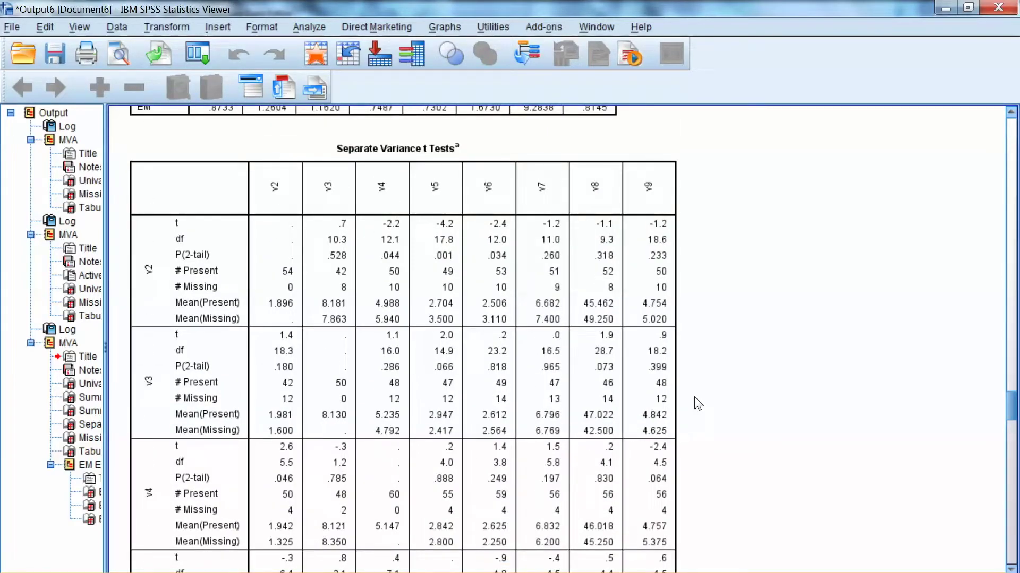
{"action": "left_click", "coordinate": [457, 259]}
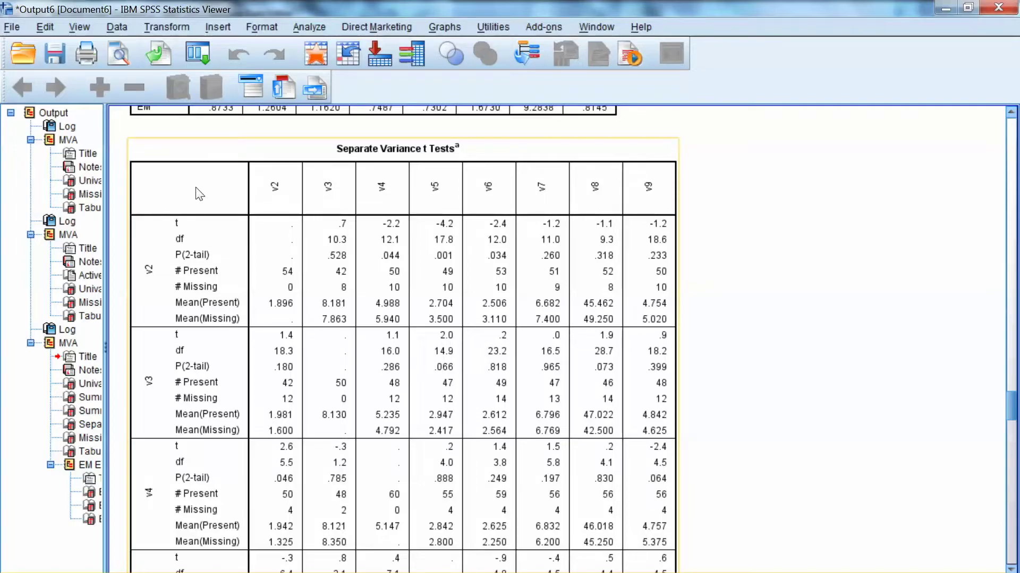
{"action": "left_click", "coordinate": [184, 129]}
{"action": "scroll", "coordinate": [240, 180], "scroll_direction": "down", "scroll_amount": 5}
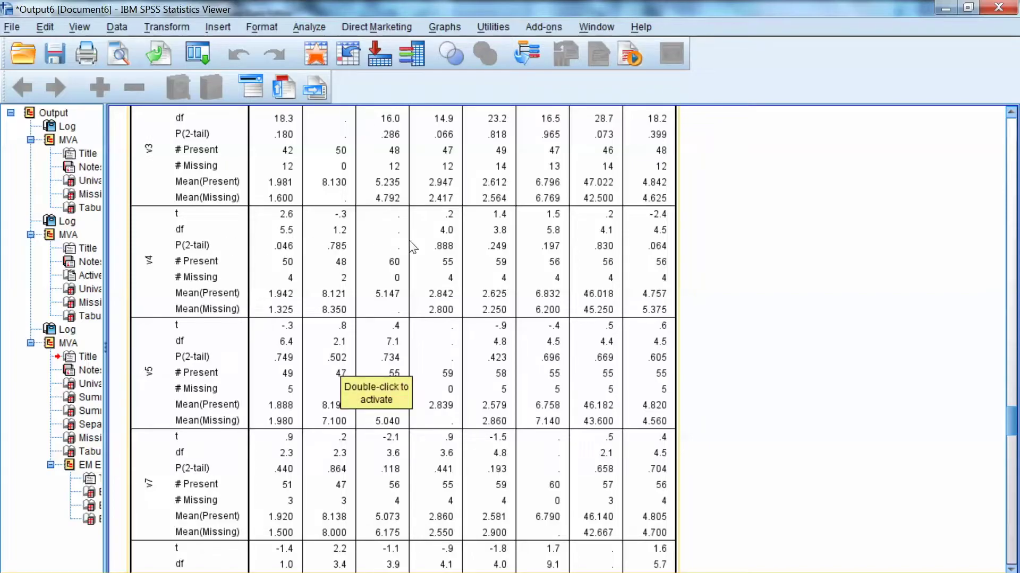
{"action": "scroll", "coordinate": [216, 314], "scroll_direction": "down", "scroll_amount": 5}
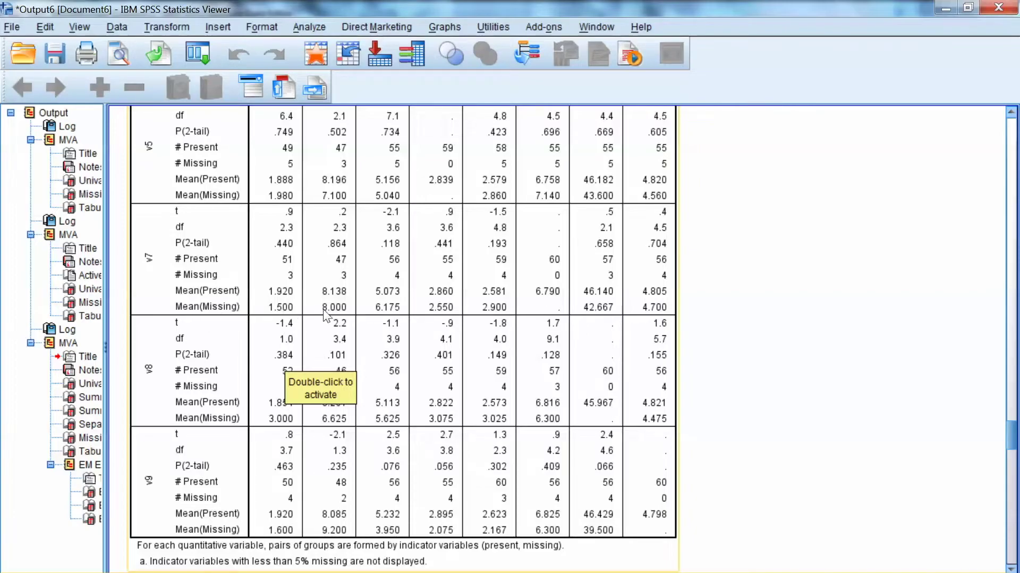
{"action": "scroll", "coordinate": [231, 319], "scroll_direction": "down", "scroll_amount": 4}
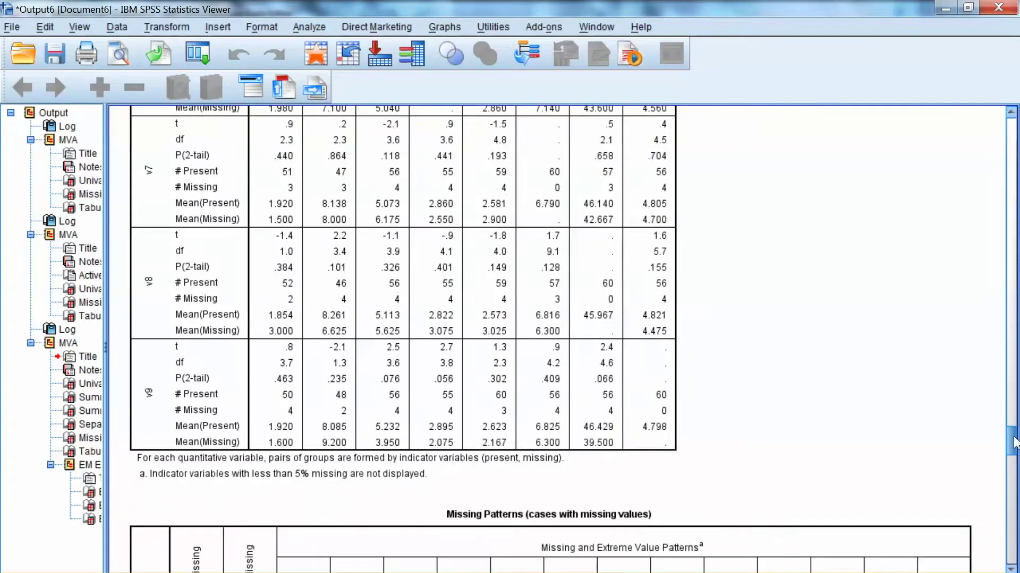
{"action": "scroll", "coordinate": [679, 306], "scroll_direction": "down", "scroll_amount": 3}
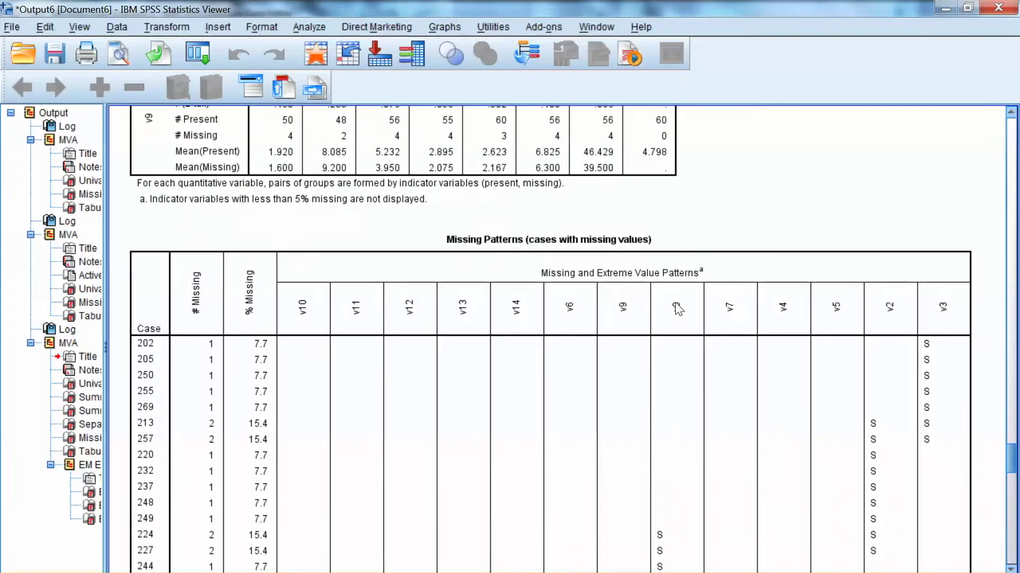
{"action": "scroll", "coordinate": [677, 314], "scroll_direction": "down", "scroll_amount": 3}
{"action": "scroll", "coordinate": [677, 325], "scroll_direction": "down", "scroll_amount": 5}
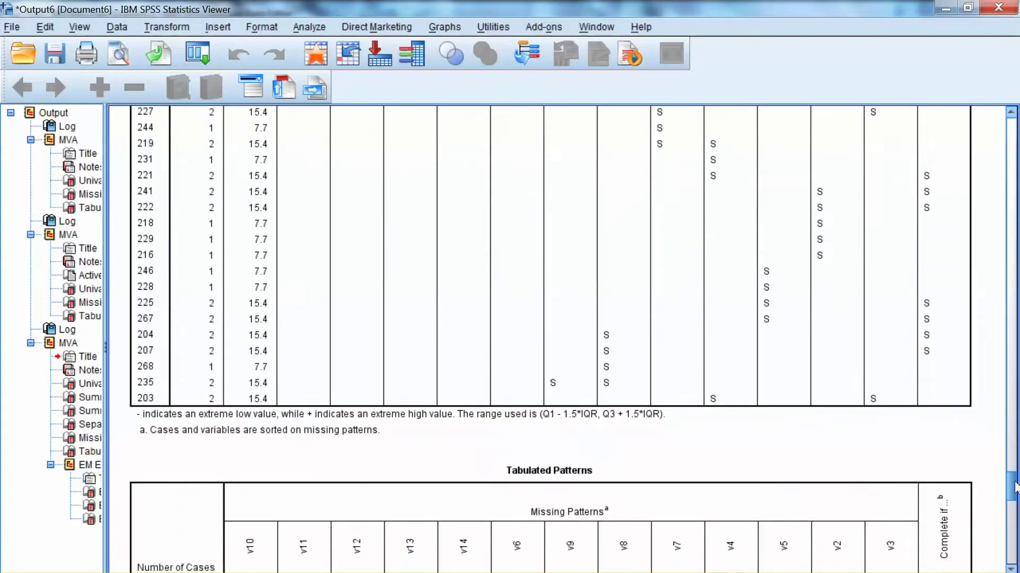
{"action": "scroll", "coordinate": [677, 348], "scroll_direction": "down", "scroll_amount": 3}
{"action": "scroll", "coordinate": [678, 348], "scroll_direction": "down", "scroll_amount": 5}
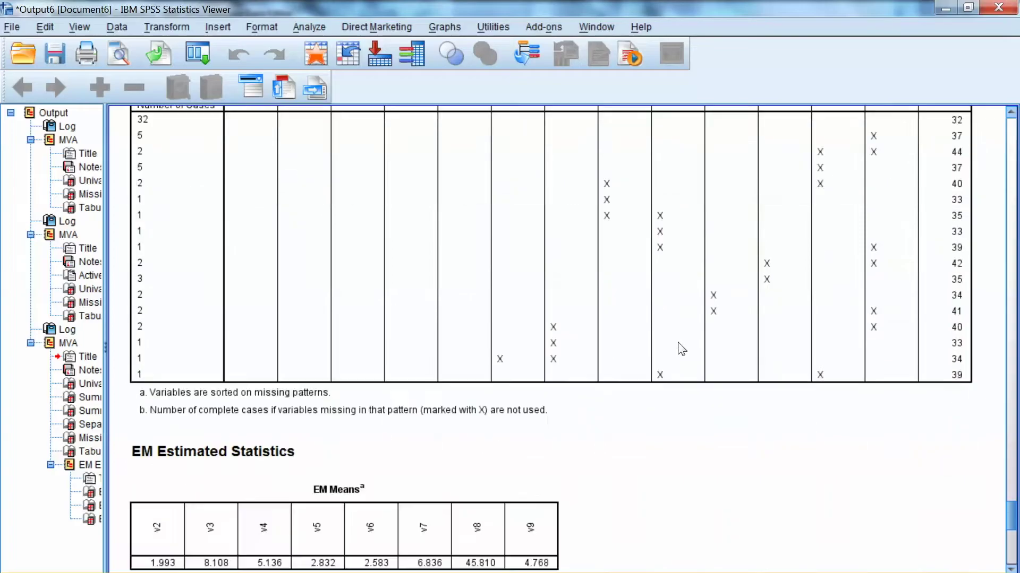
{"action": "scroll", "coordinate": [677, 348], "scroll_direction": "down", "scroll_amount": 1}
{"action": "scroll", "coordinate": [1011, 521], "scroll_direction": "down", "scroll_amount": 2}
{"action": "scroll", "coordinate": [681, 357], "scroll_direction": "down", "scroll_amount": 1}
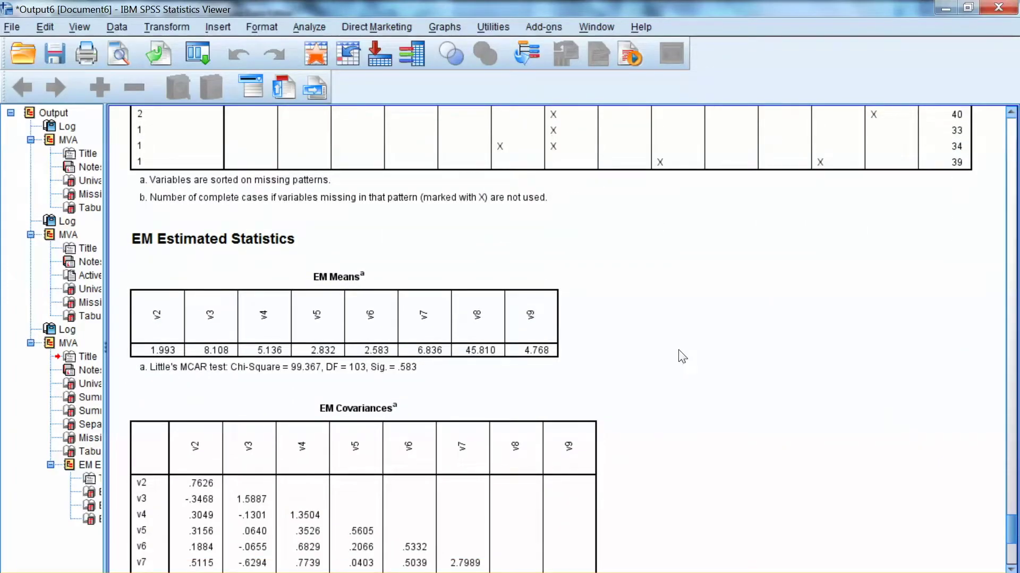
{"action": "scroll", "coordinate": [681, 356], "scroll_direction": "down", "scroll_amount": 2}
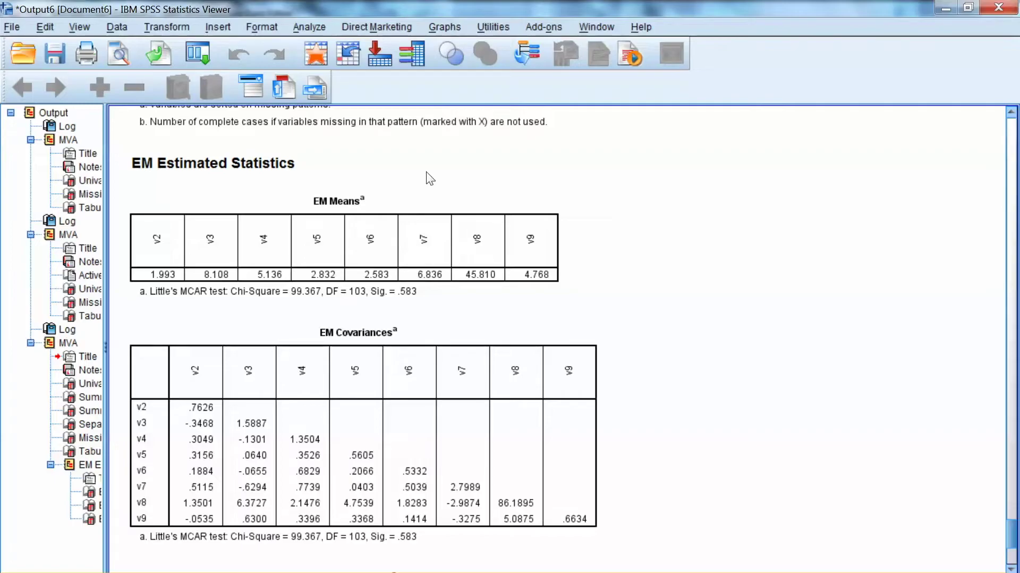
Select and inspect the EM Means table in the output.
{"action": "left_click", "coordinate": [282, 201]}
{"action": "left_click", "coordinate": [275, 205]}
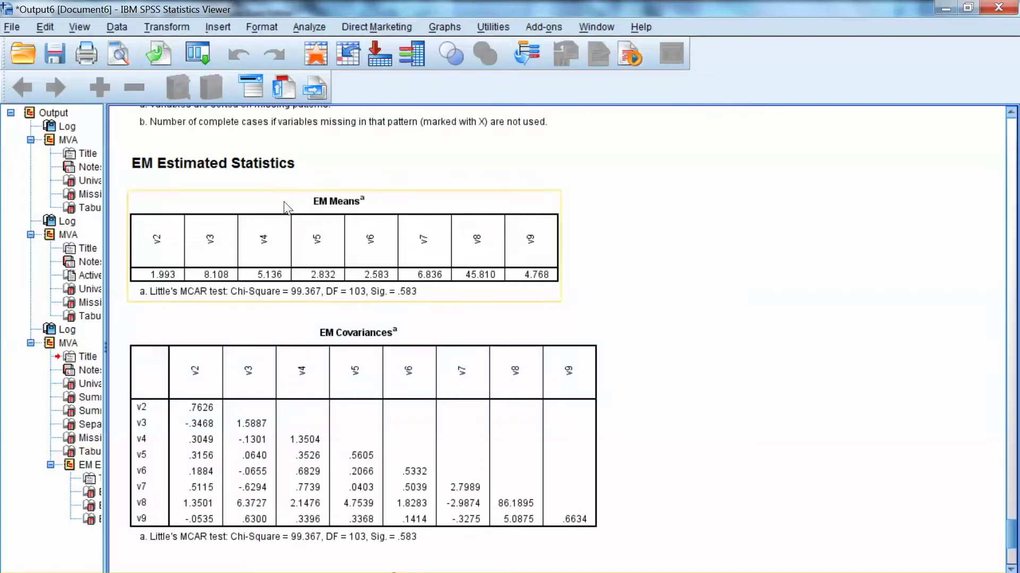
{"action": "left_click", "coordinate": [467, 200]}
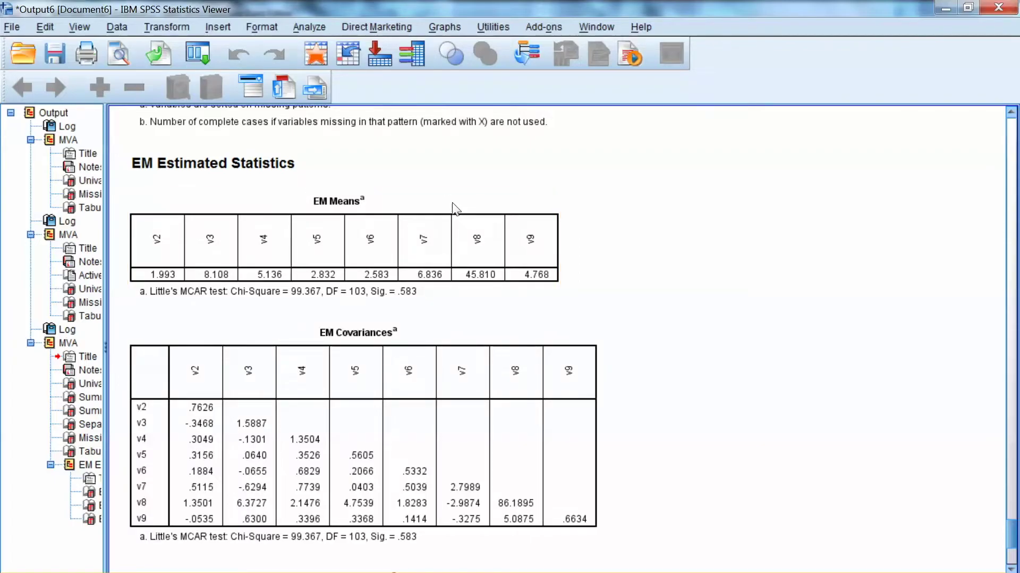
{"action": "scroll", "coordinate": [678, 310], "scroll_direction": "down", "scroll_amount": 2}
{"action": "scroll", "coordinate": [681, 310], "scroll_direction": "down", "scroll_amount": 2}
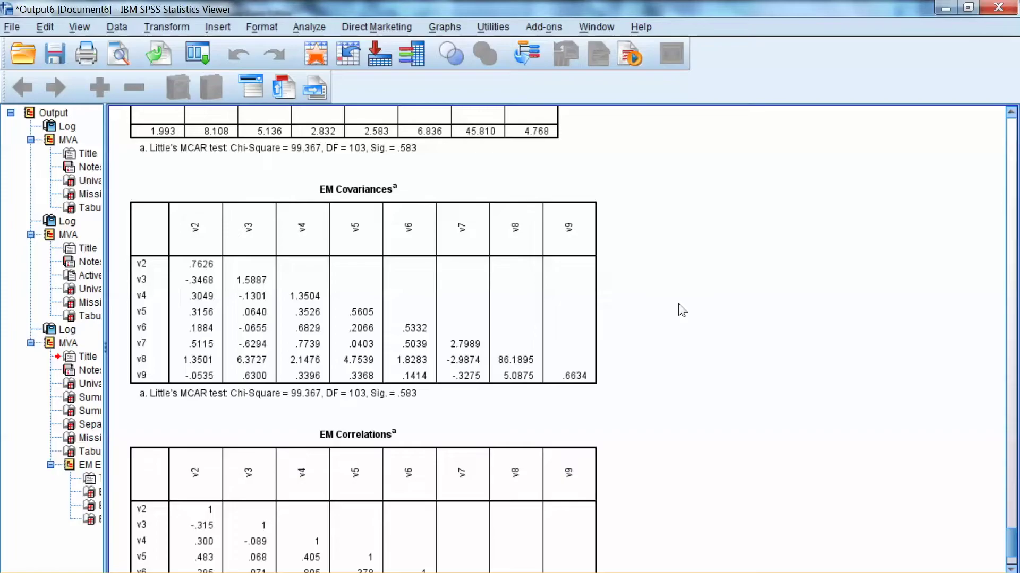
{"action": "scroll", "coordinate": [681, 310], "scroll_direction": "up", "scroll_amount": 1}
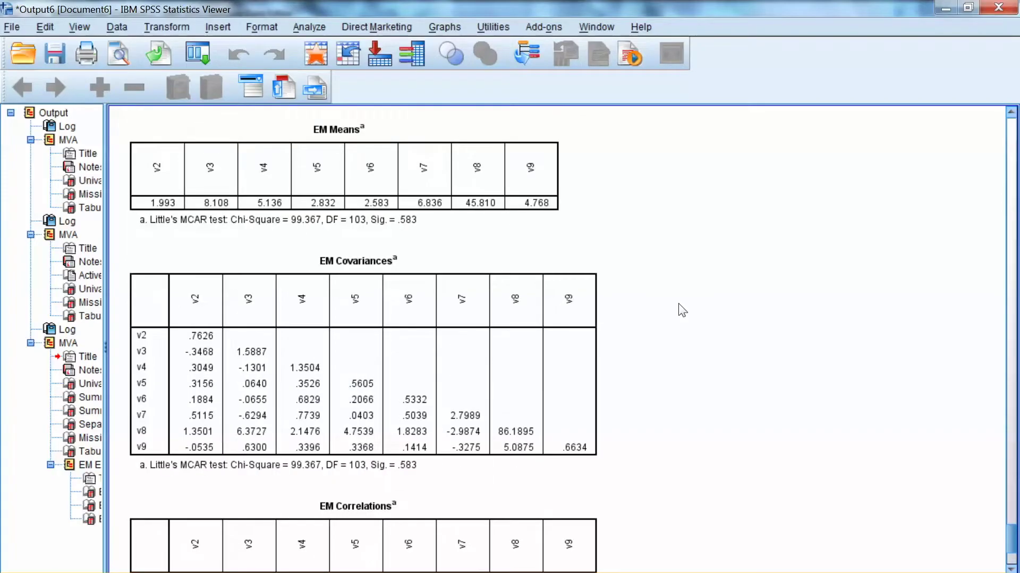
{"action": "scroll", "coordinate": [681, 309], "scroll_direction": "down", "scroll_amount": 3}
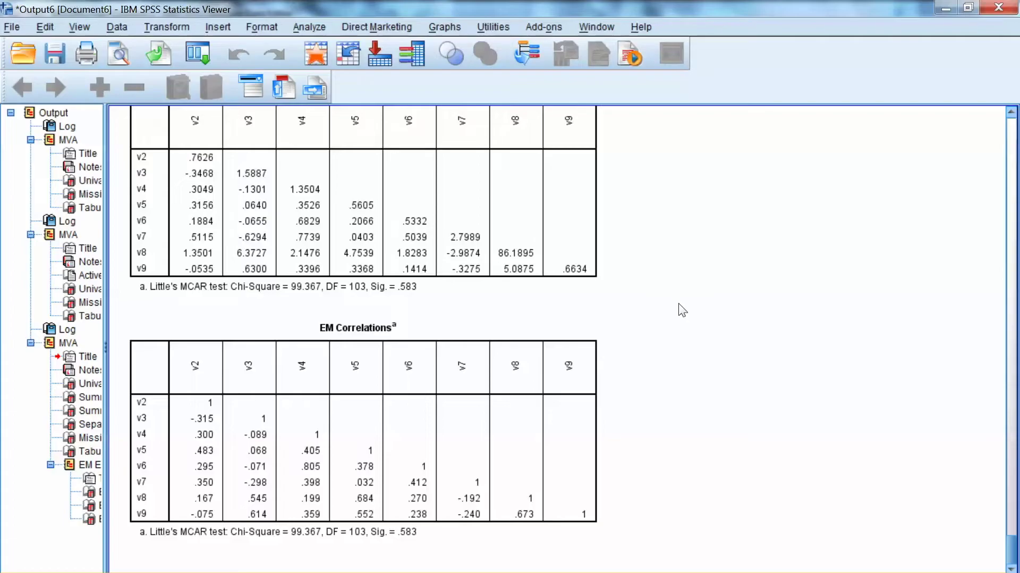
{"action": "scroll", "coordinate": [696, 300], "scroll_direction": "up", "scroll_amount": 1}
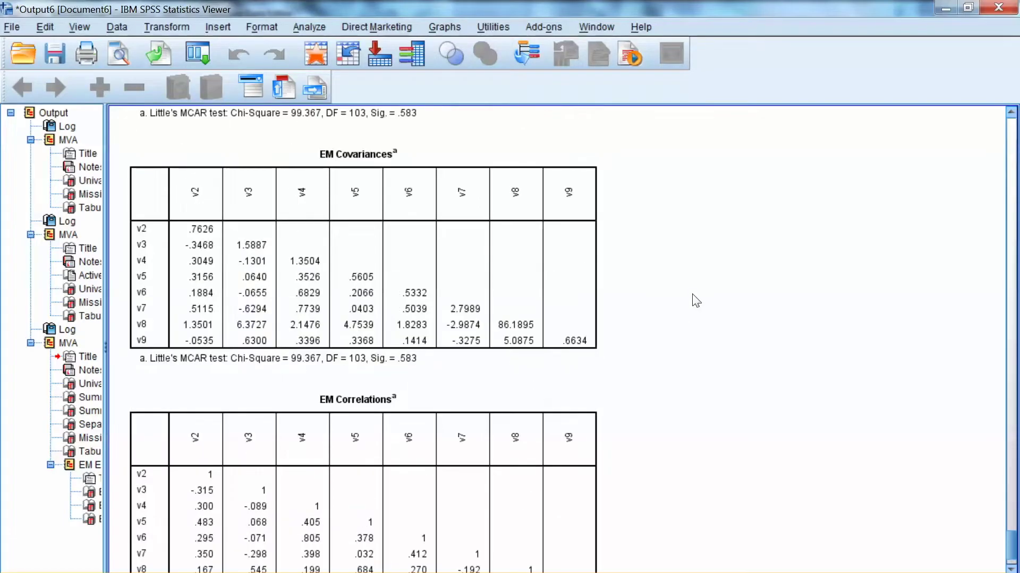
{"action": "scroll", "coordinate": [695, 300], "scroll_direction": "up", "scroll_amount": 2}
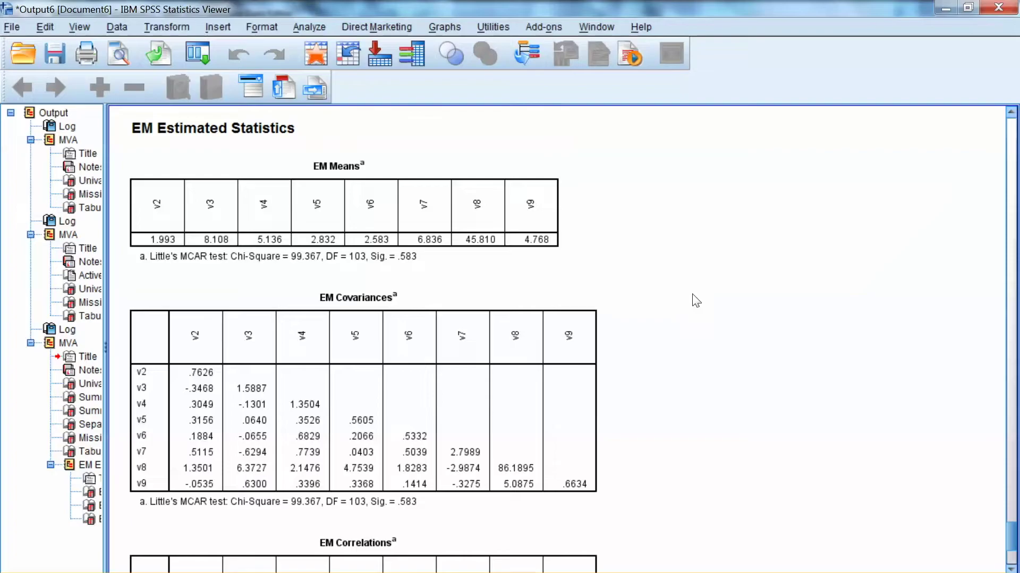
{"action": "scroll", "coordinate": [695, 300], "scroll_direction": "up", "scroll_amount": 2}
{"action": "scroll", "coordinate": [696, 301], "scroll_direction": "up", "scroll_amount": 1}
{"action": "scroll", "coordinate": [695, 300], "scroll_direction": "down", "scroll_amount": 5}
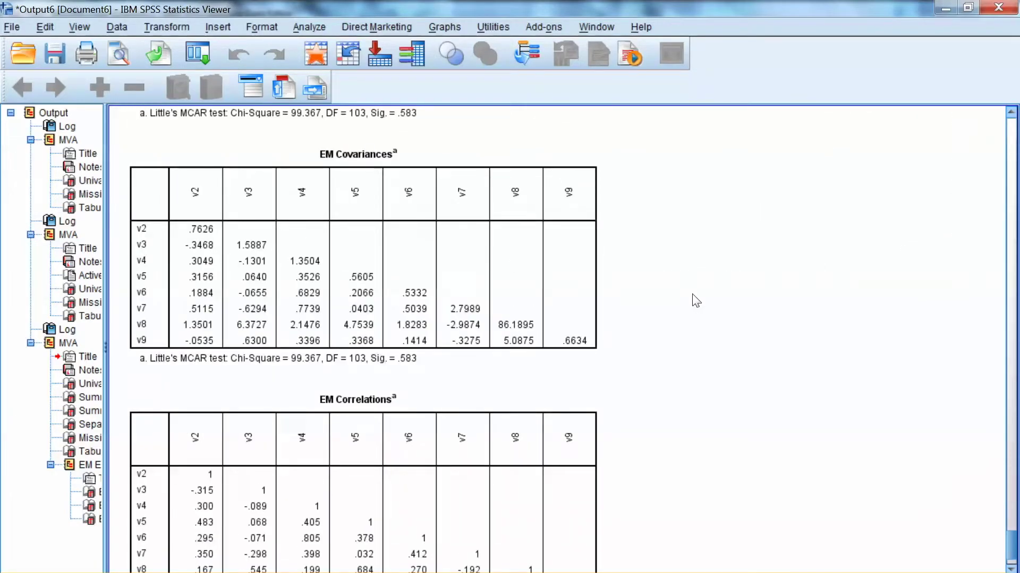
Open the Replace Missing Values dialog and select variables V2 through V9.
{"action": "key", "text": "alt+t"}
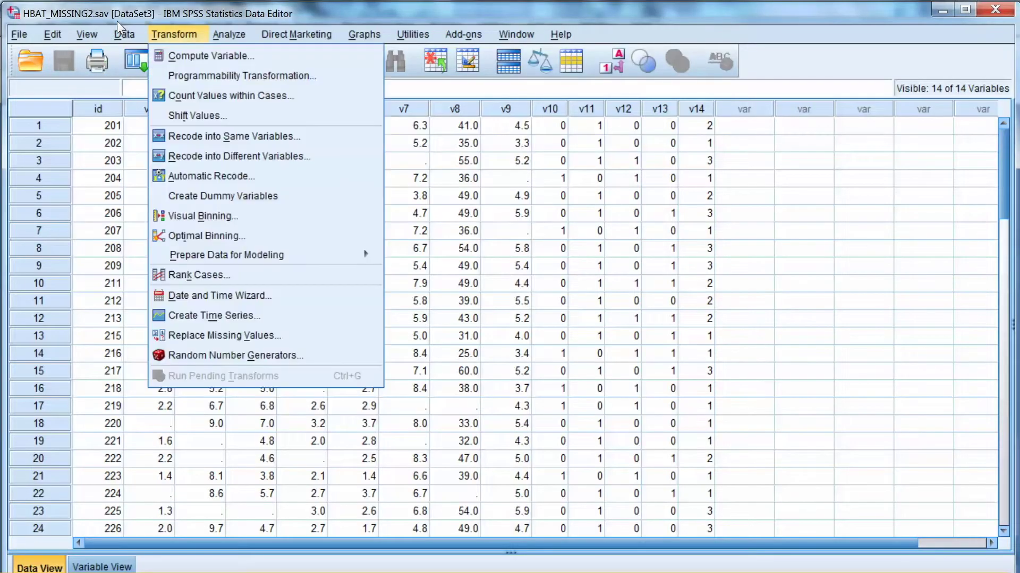
{"action": "key", "text": "Down"}
{"action": "key", "text": "Down"}
{"action": "key", "text": "Down"}
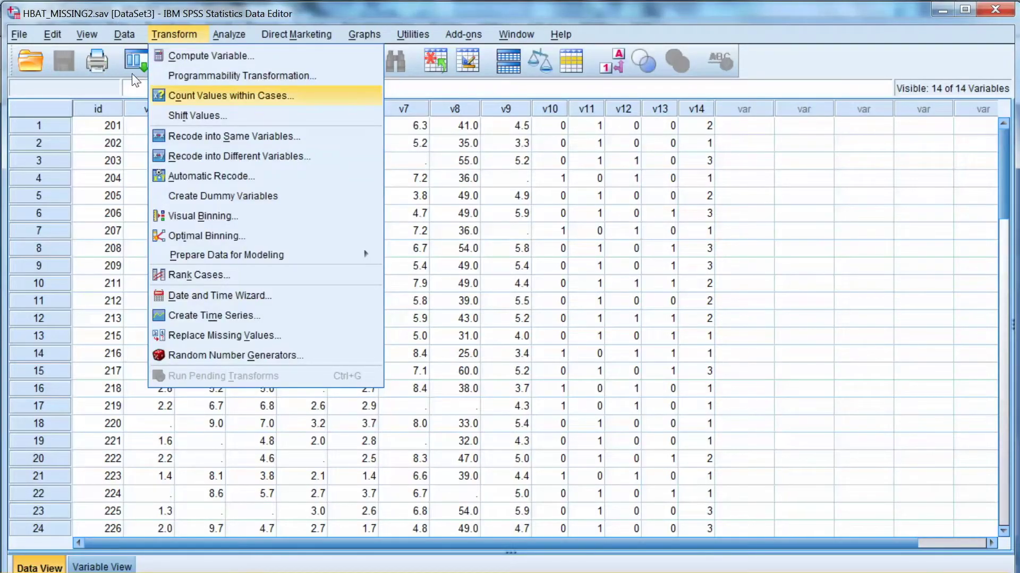
{"action": "key", "text": "Down"}
{"action": "key", "text": "Down"}
{"action": "key", "text": "Down"}
{"action": "key", "text": "Down"}
{"action": "key", "text": "Down"}
{"action": "key", "text": "Down"}
{"action": "key", "text": "Down"}
{"action": "key", "text": "Down"}
{"action": "key", "text": "Down"}
{"action": "key", "text": "Down"}
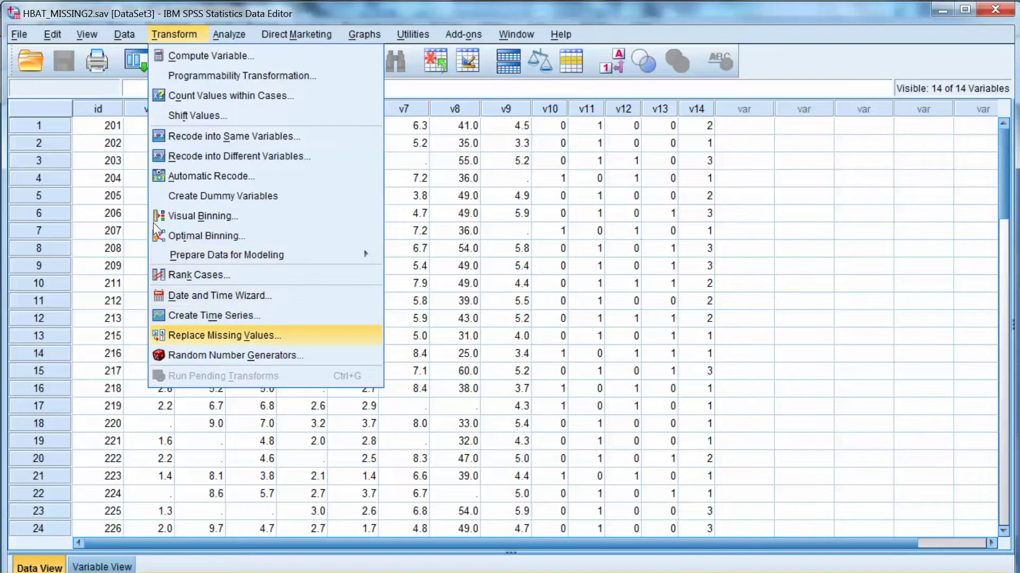
{"action": "key", "text": "Return"}
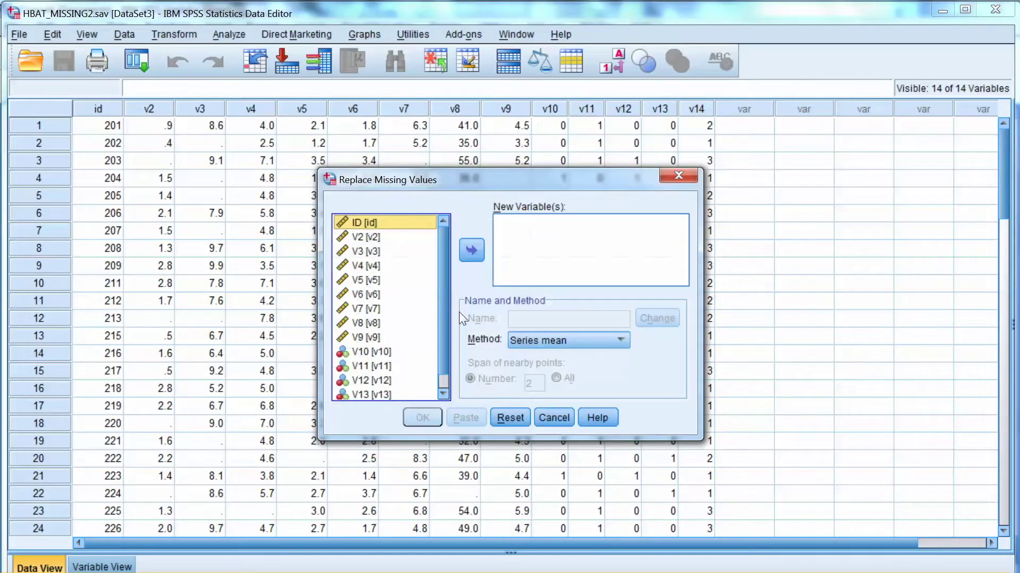
{"action": "key", "text": "Down"}
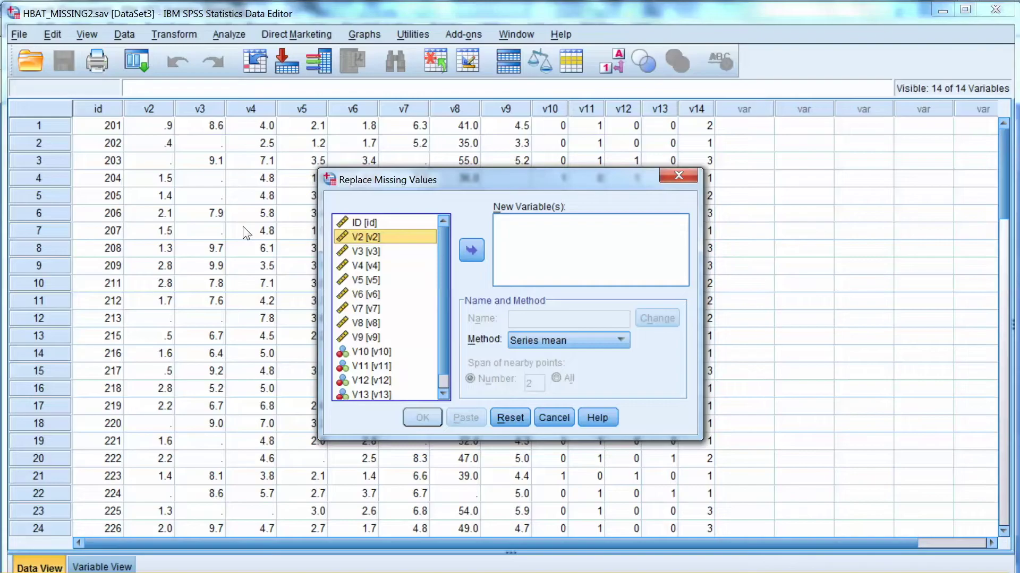
{"action": "key", "text": "shift+Down"}
{"action": "key", "text": "shift+Down"}
{"action": "key", "text": "shift+Down"}
{"action": "key", "text": "Tab"}
{"action": "key", "text": "space"}
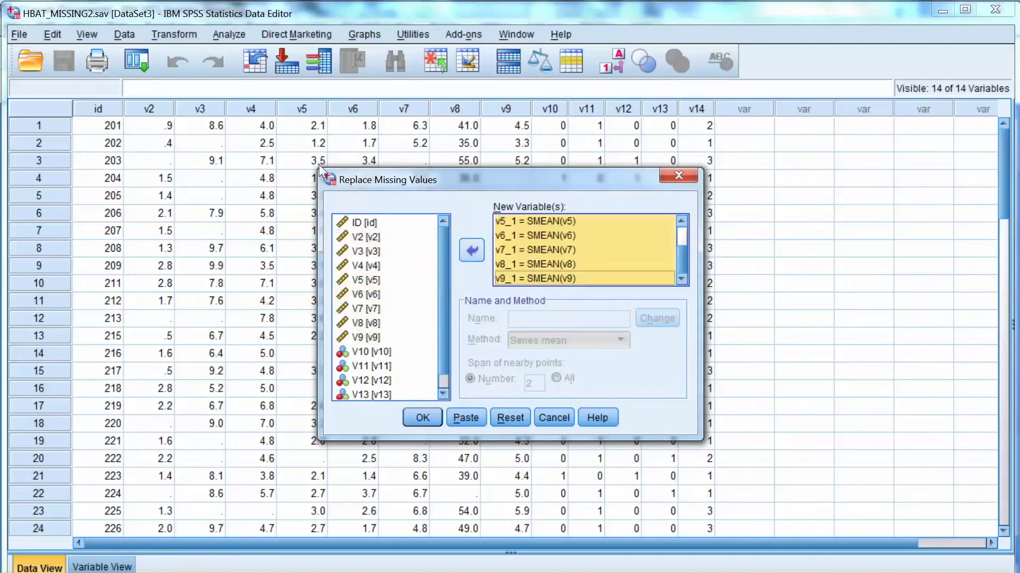
{"action": "key", "text": "space"}
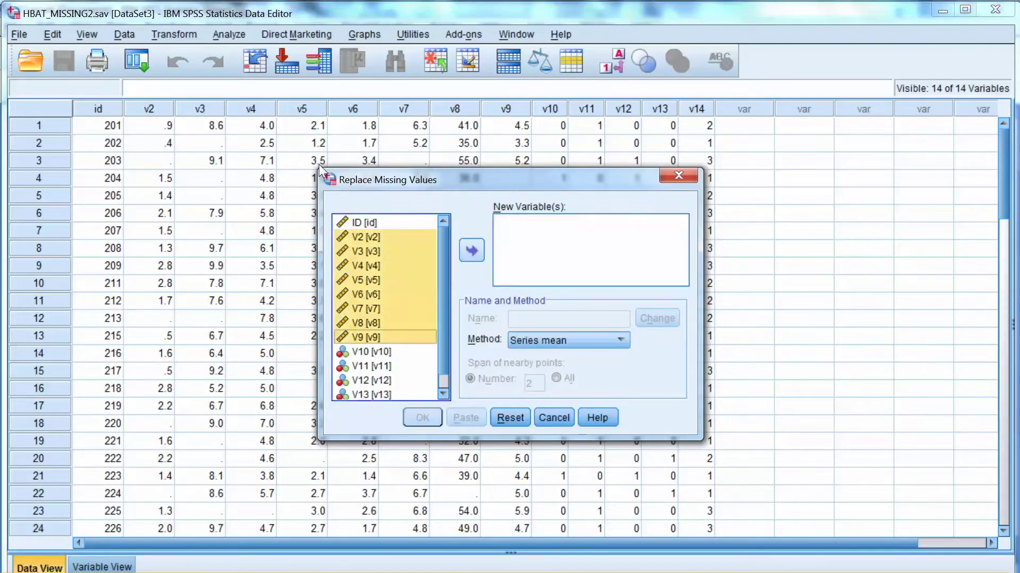
Keep Series mean as the replacement method and add V2–V9 for replacement.
{"action": "key", "text": "alt+m"}
{"action": "key", "text": "alt+Down"}
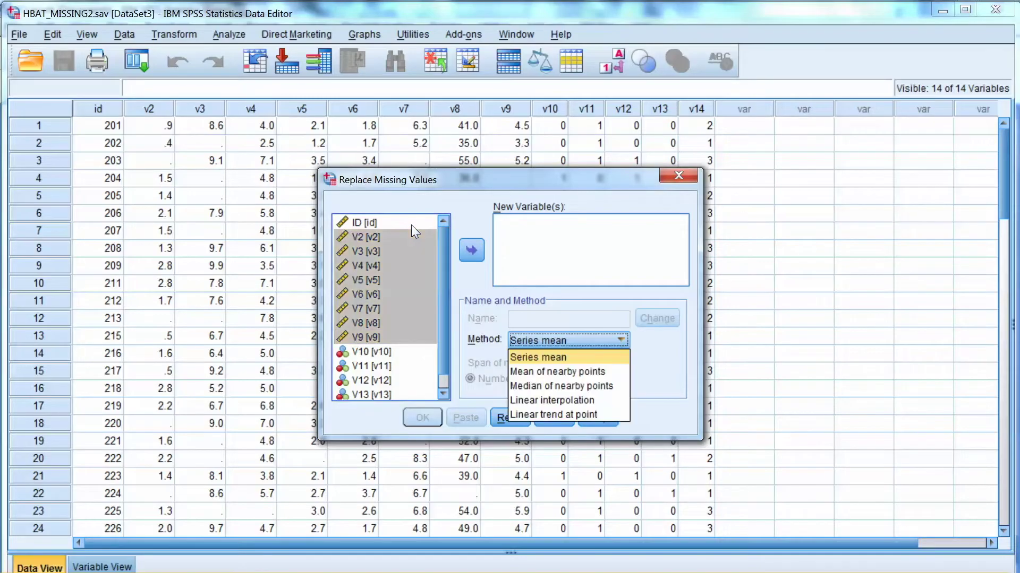
{"action": "key", "text": "Down"}
{"action": "key", "text": "Down"}
{"action": "key", "text": "Down"}
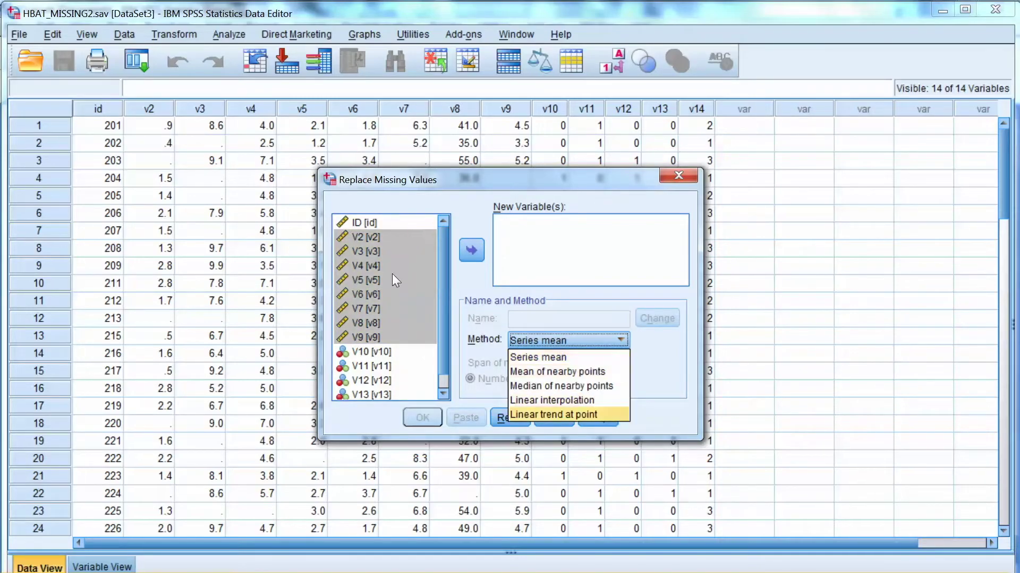
{"action": "key", "text": "Up"}
{"action": "key", "text": "Up"}
{"action": "key", "text": "Up"}
{"action": "key", "text": "Up"}
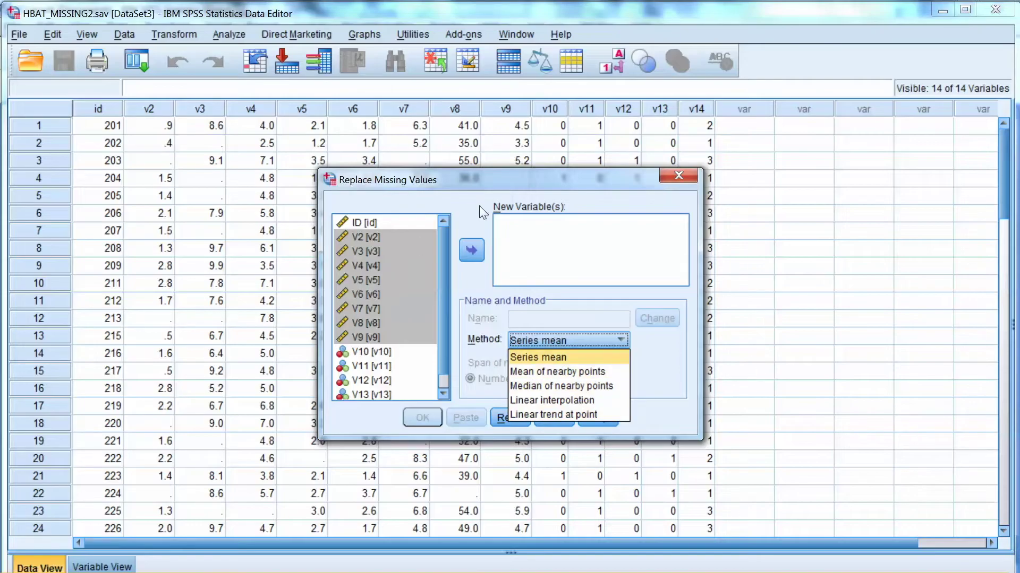
{"action": "key", "text": "Return"}
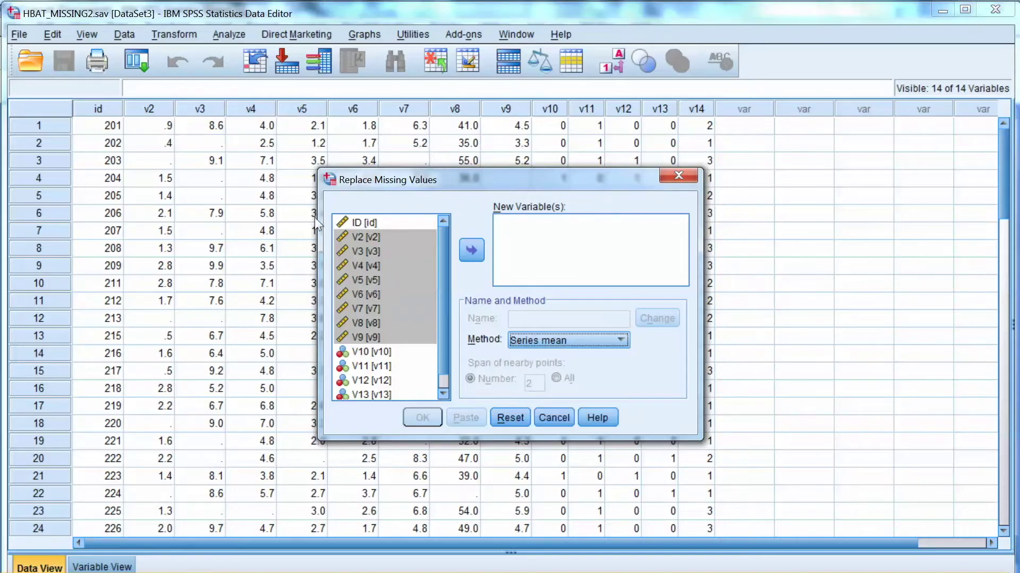
{"action": "key", "text": "Tab"}
{"action": "scroll", "coordinate": [297, 253], "scroll_direction": "down", "scroll_amount": 1}
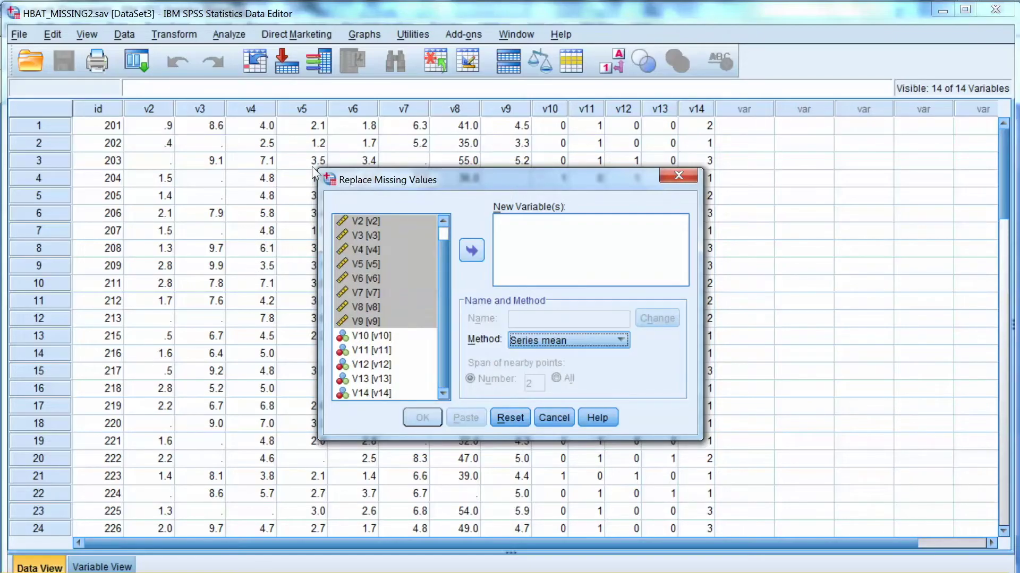
{"action": "left_click", "coordinate": [471, 250]}
Create series-mean copies v2_1–v9_1, then review their SMEAN definitions in Variable View.
{"action": "left_click", "coordinate": [422, 418]}
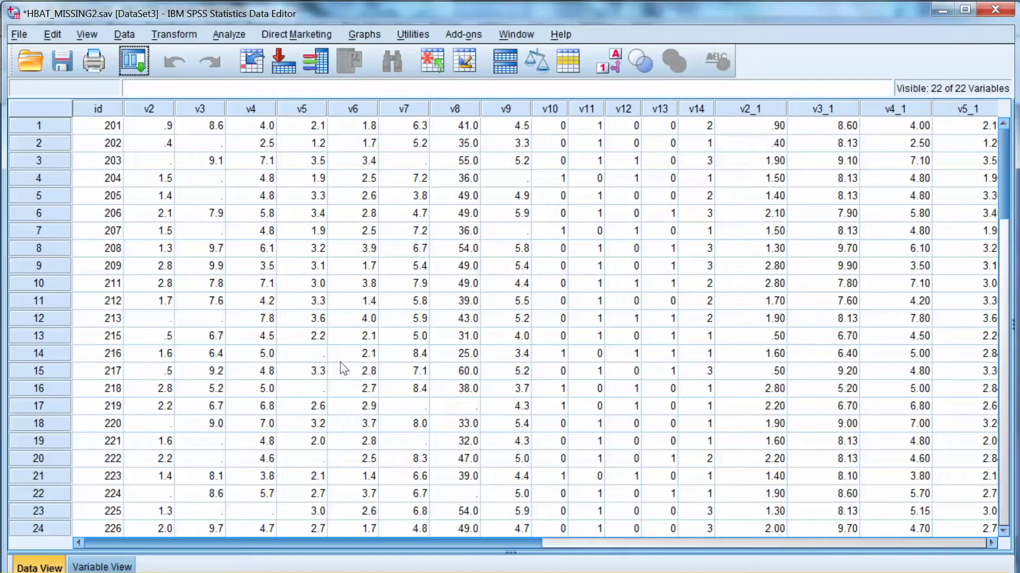
{"action": "scroll", "coordinate": [342, 371], "scroll_direction": "right", "scroll_amount": 1}
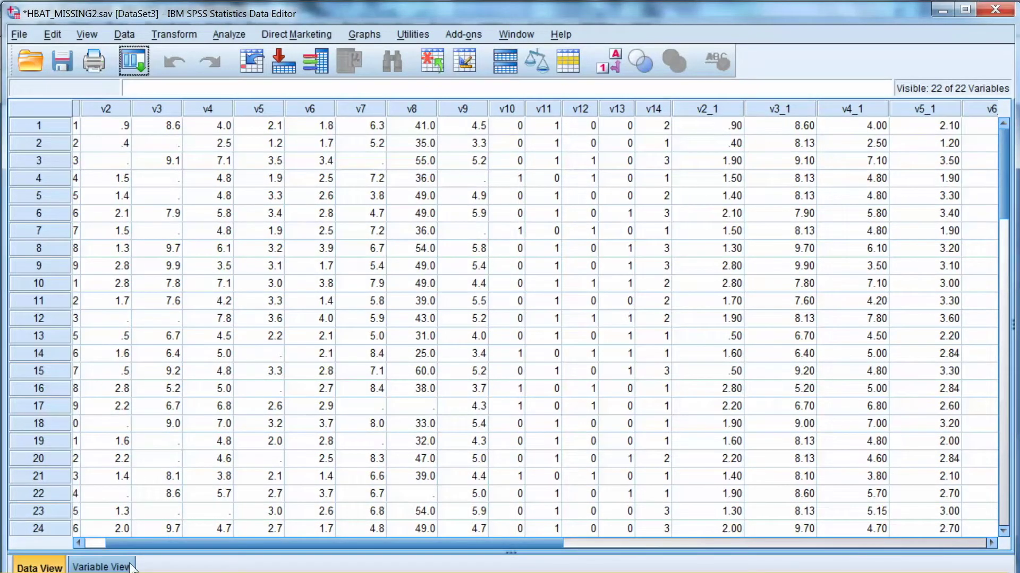
{"action": "left_click", "coordinate": [100, 567]}
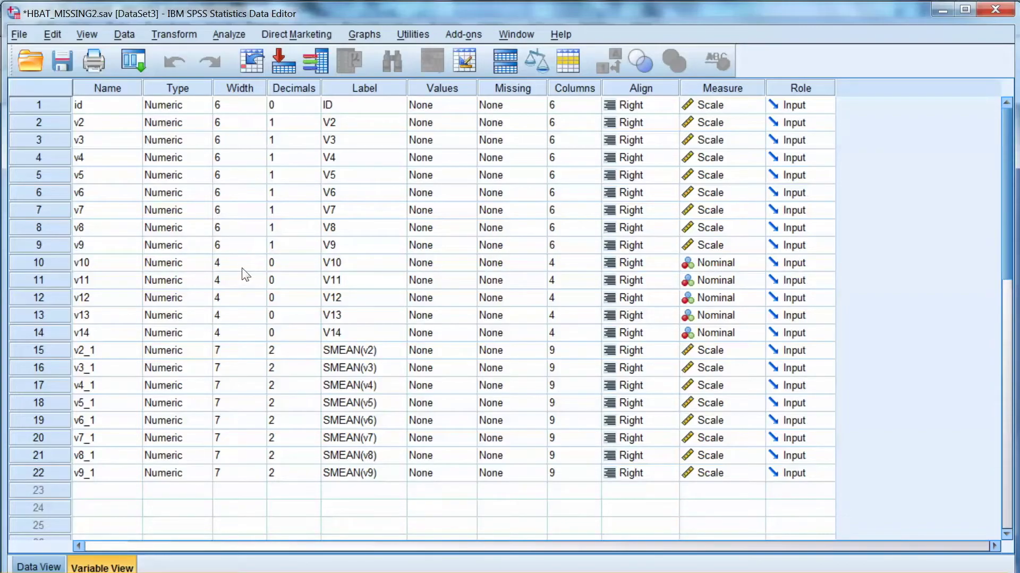
{"action": "double_click", "coordinate": [36, 377]}
{"action": "scroll", "coordinate": [399, 369], "scroll_direction": "right", "scroll_amount": 3}
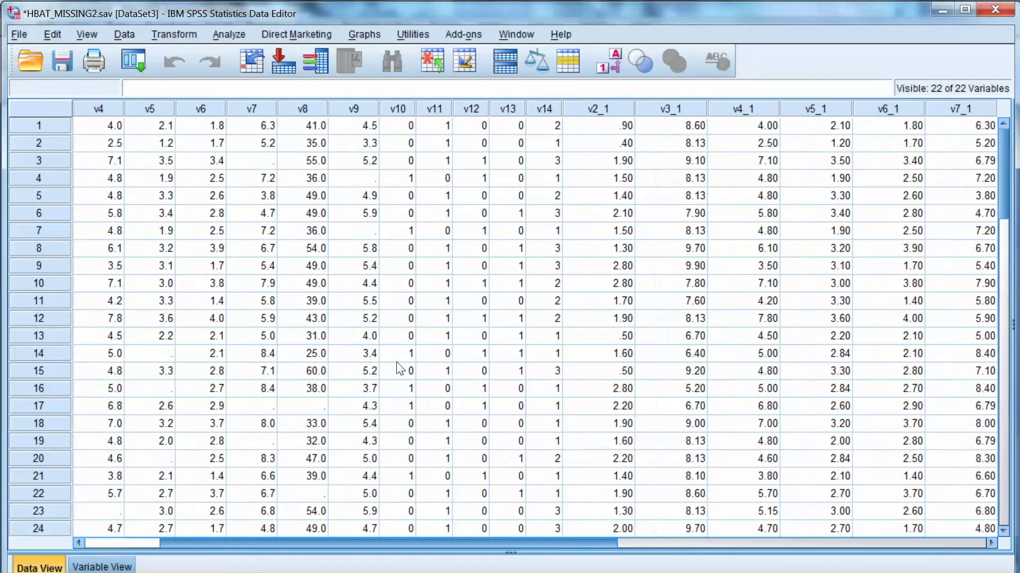
{"action": "scroll", "coordinate": [399, 368], "scroll_direction": "right", "scroll_amount": 2}
{"action": "scroll", "coordinate": [442, 367], "scroll_direction": "right", "scroll_amount": 1}
{"action": "scroll", "coordinate": [454, 368], "scroll_direction": "right", "scroll_amount": 1}
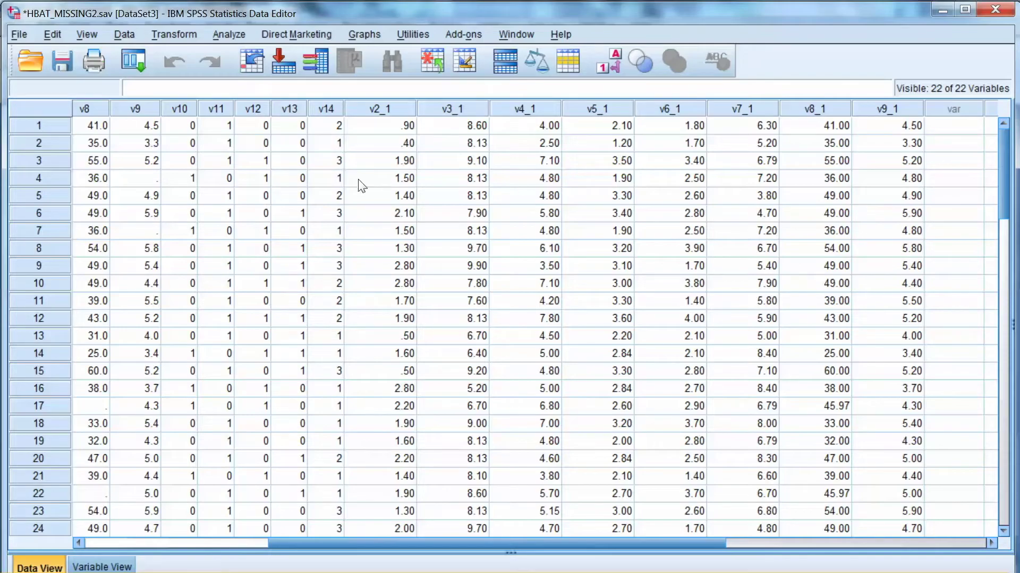
{"action": "scroll", "coordinate": [360, 185], "scroll_direction": "down", "scroll_amount": 1}
{"action": "scroll", "coordinate": [360, 185], "scroll_direction": "down", "scroll_amount": 2}
{"action": "left_click", "coordinate": [174, 35]}
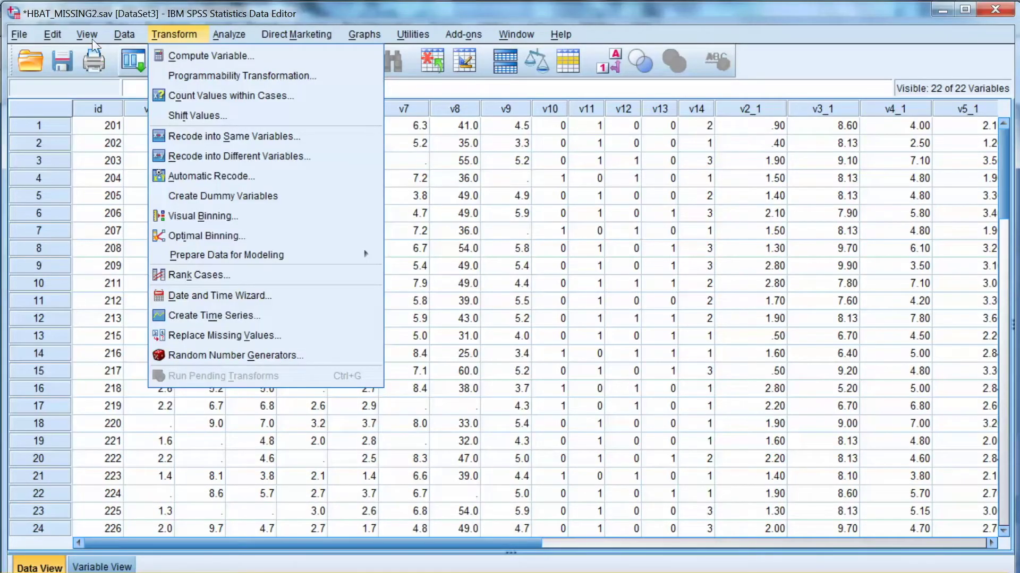
Rerun the series-mean replacement for the selected variables from Replace Missing Values.
{"action": "key", "text": "Down"}
{"action": "key", "text": "Down"}
{"action": "key", "text": "Down"}
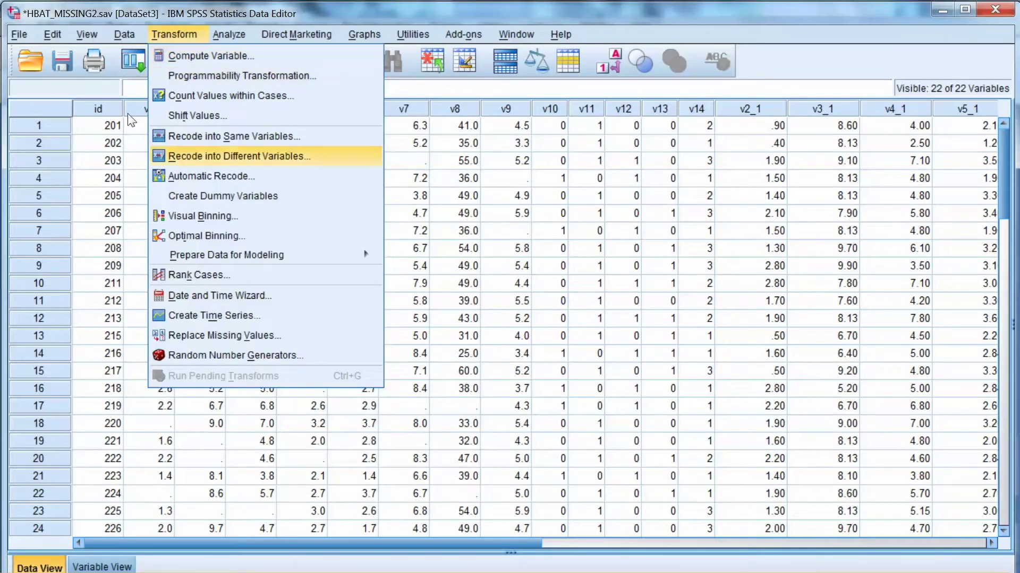
{"action": "key", "text": "Down"}
{"action": "key", "text": "Down"}
{"action": "key", "text": "Down"}
{"action": "key", "text": "Down"}
{"action": "key", "text": "Down"}
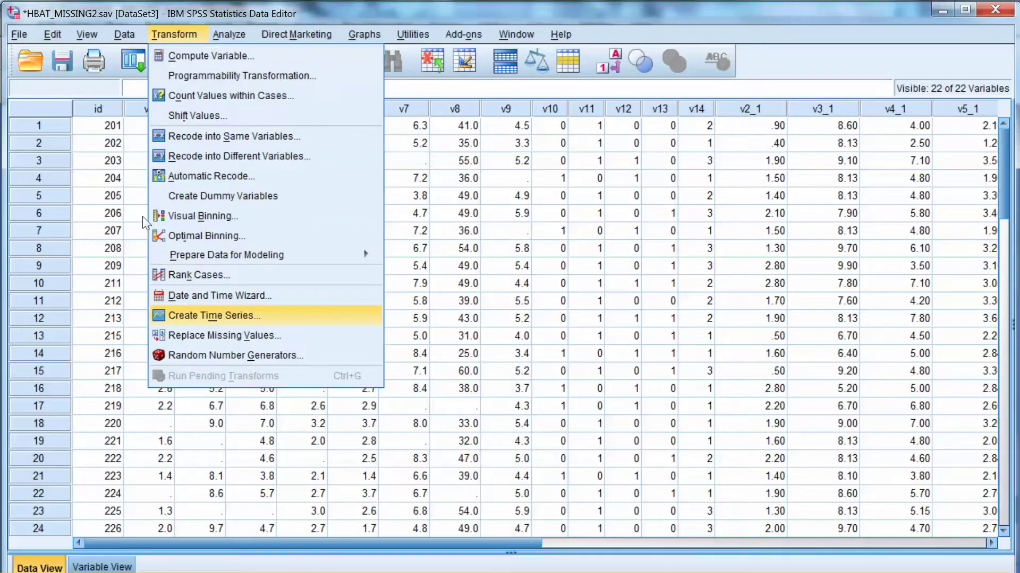
{"action": "key", "text": "Down"}
{"action": "key", "text": "Return"}
{"action": "left_click", "coordinate": [436, 252]}
{"action": "key", "text": "Return"}
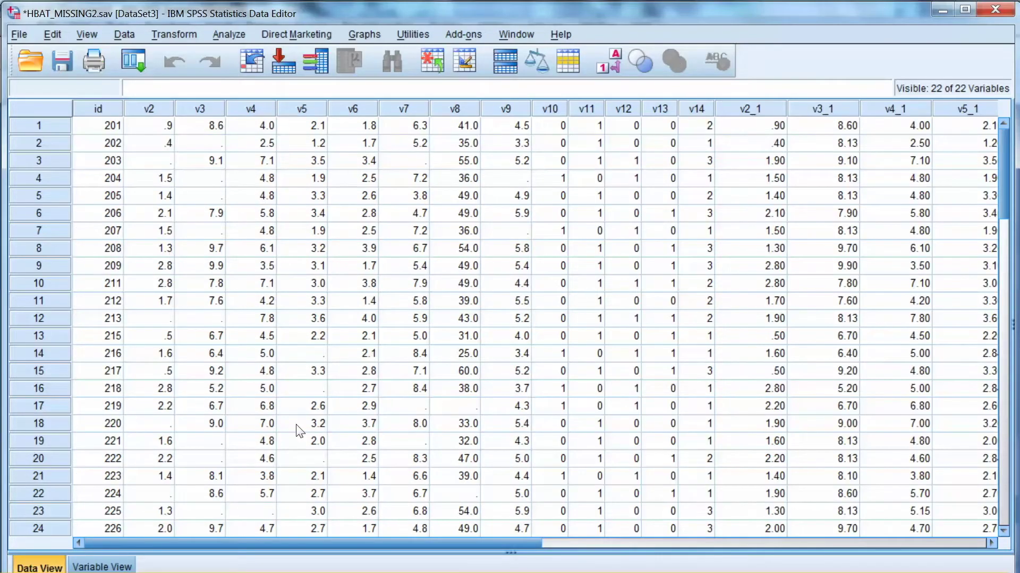
{"action": "scroll", "coordinate": [320, 367], "scroll_direction": "right", "scroll_amount": 10}
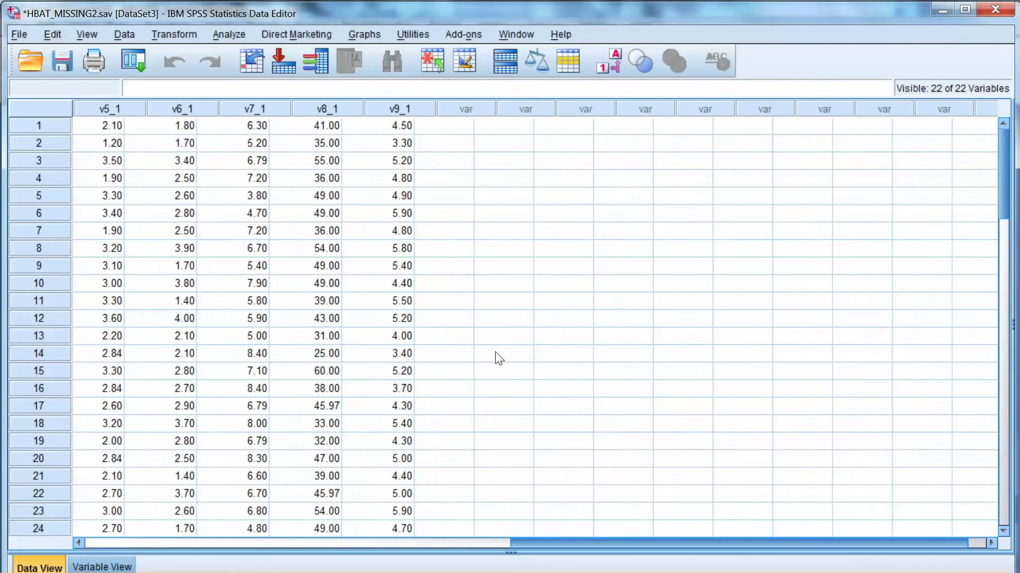
{"action": "scroll", "coordinate": [461, 360], "scroll_direction": "left", "scroll_amount": 2}
{"action": "scroll", "coordinate": [444, 365], "scroll_direction": "left", "scroll_amount": 1}
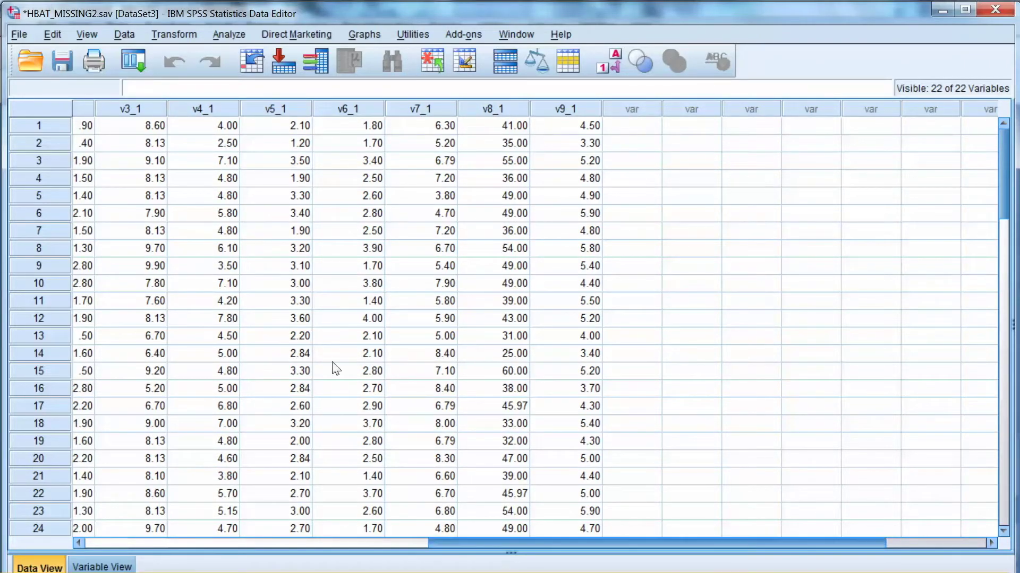
{"action": "scroll", "coordinate": [335, 367], "scroll_direction": "left", "scroll_amount": 1}
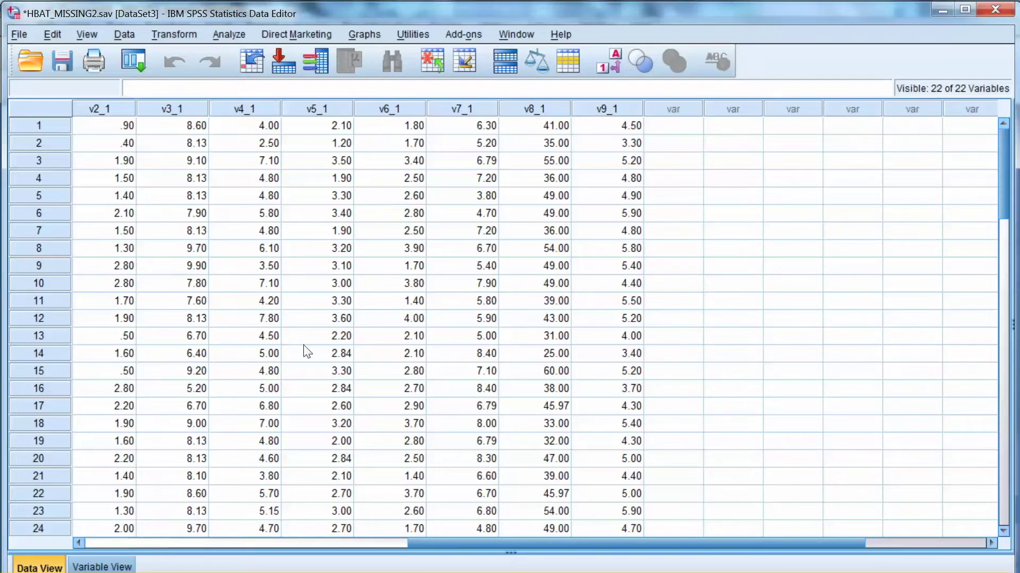
{"action": "scroll", "coordinate": [271, 369], "scroll_direction": "left", "scroll_amount": 1}
{"action": "scroll", "coordinate": [271, 369], "scroll_direction": "left", "scroll_amount": 3}
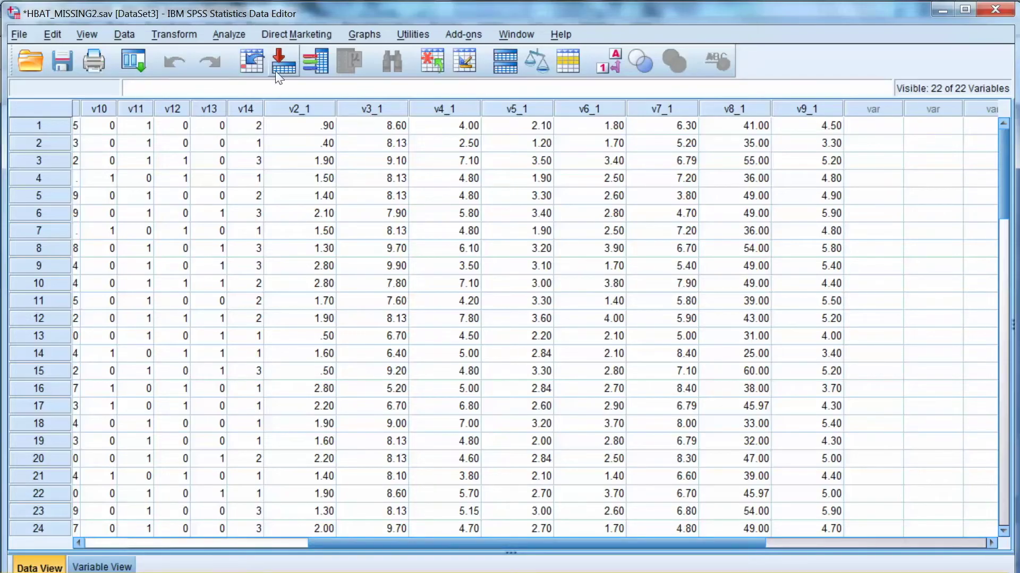
Open Analyze > Multiple Imputation > Impute Missing Data Values.
{"action": "key", "text": "alt+a"}
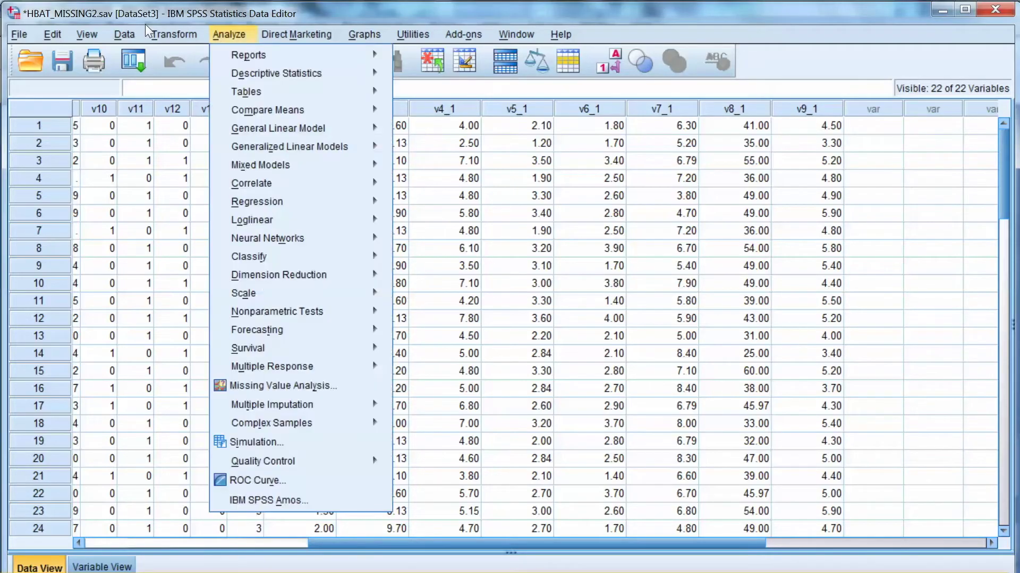
{"action": "key", "text": "Down"}
{"action": "key", "text": "Down"}
{"action": "key", "text": "Down"}
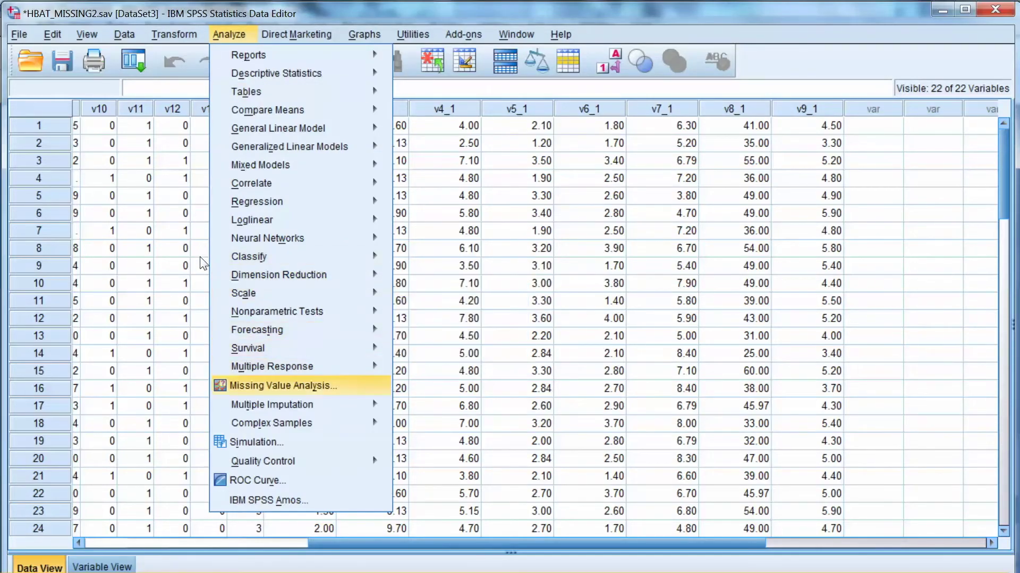
{"action": "key", "text": "Down"}
{"action": "key", "text": "Right"}
{"action": "key", "text": "Down"}
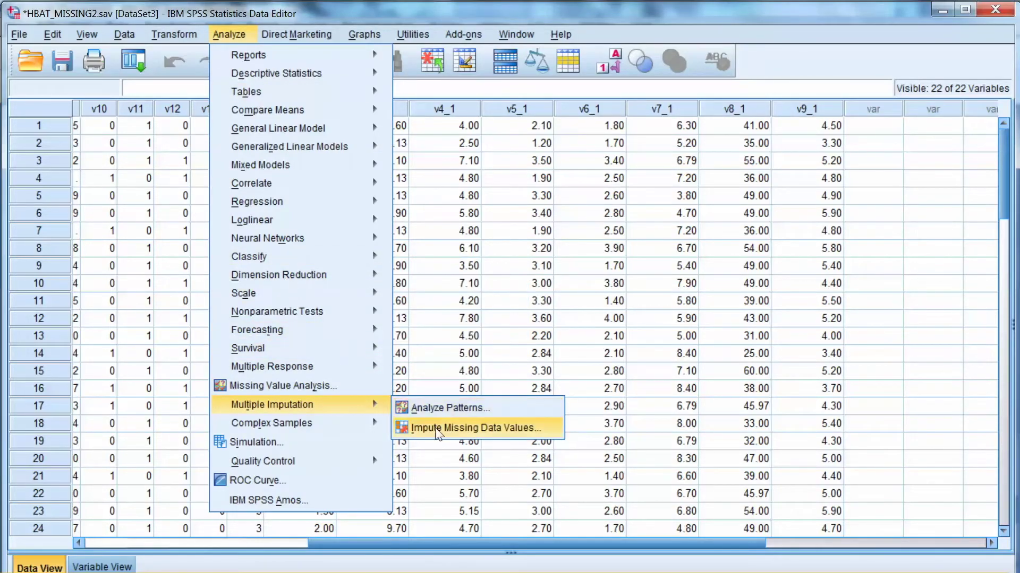
{"action": "key", "text": "Return"}
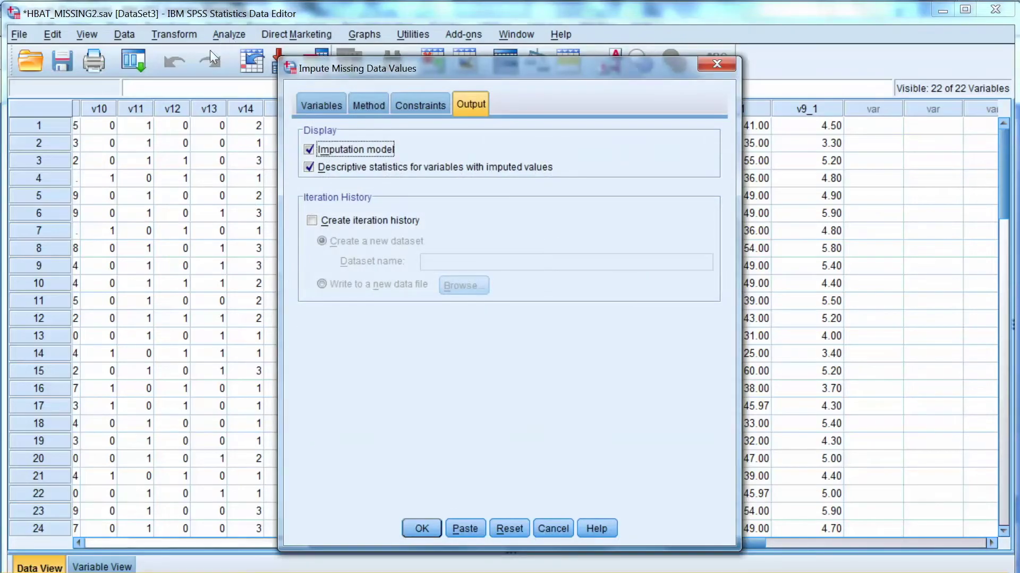
Impute all V2–V9 variables, 5 imputations into dataset 'imputed', after reviewing Method, Constraints and Output.
{"action": "key", "text": "ctrl+Tab"}
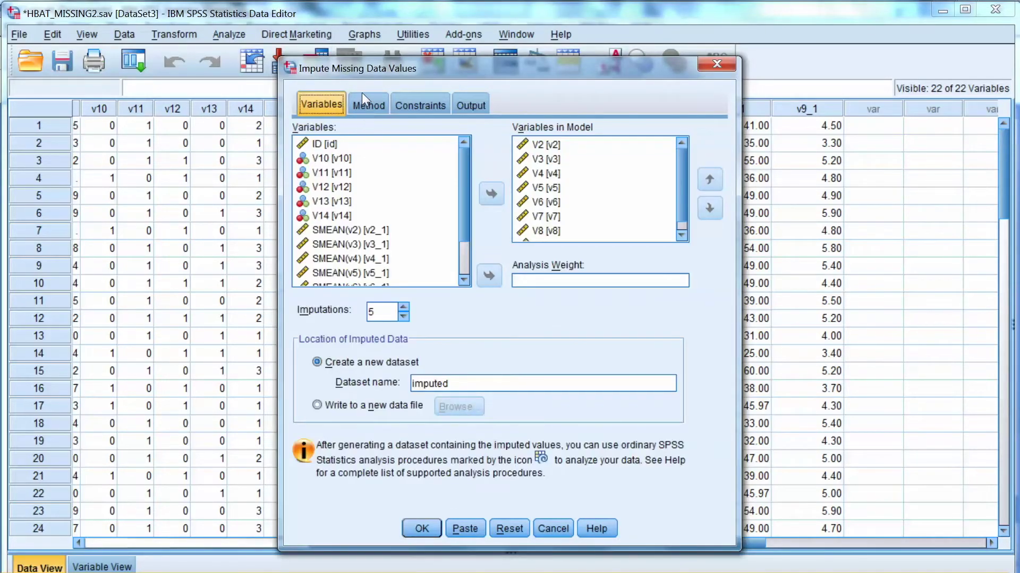
{"action": "key", "text": "Tab"}
{"action": "key", "text": "ctrl+a"}
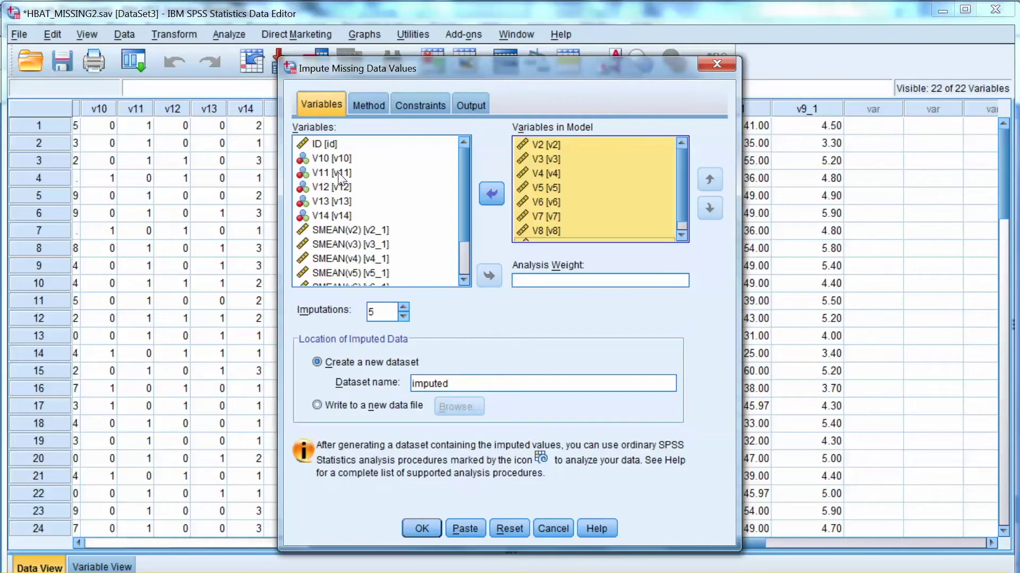
{"action": "key", "text": "ctrl+Tab"}
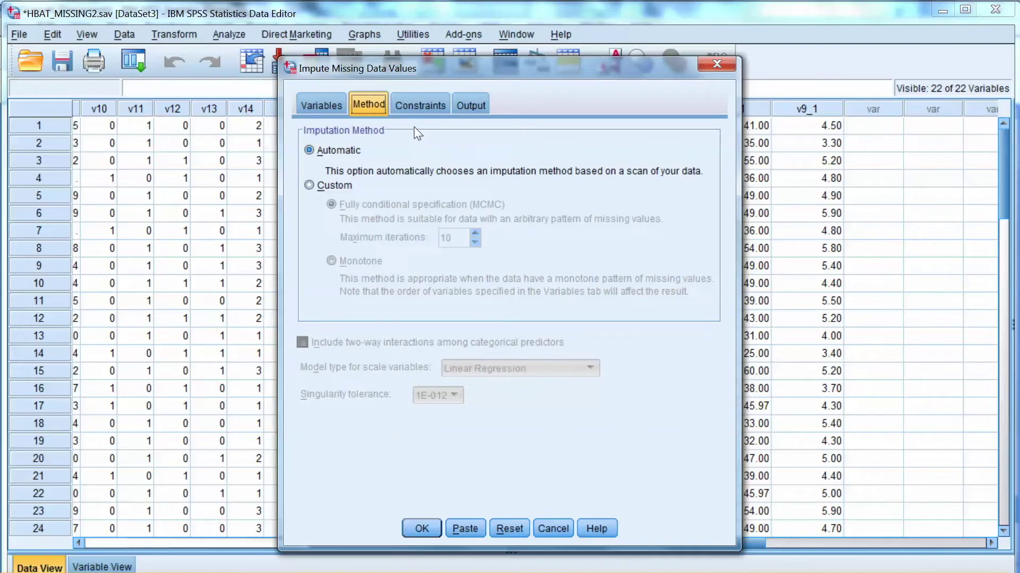
{"action": "key", "text": "ctrl+Tab"}
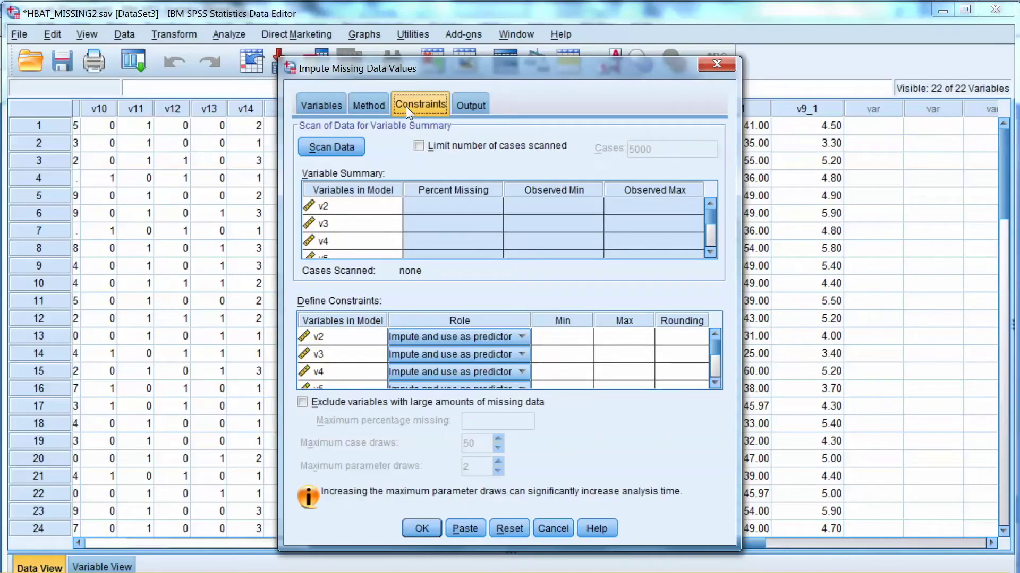
{"action": "key", "text": "ctrl+Tab"}
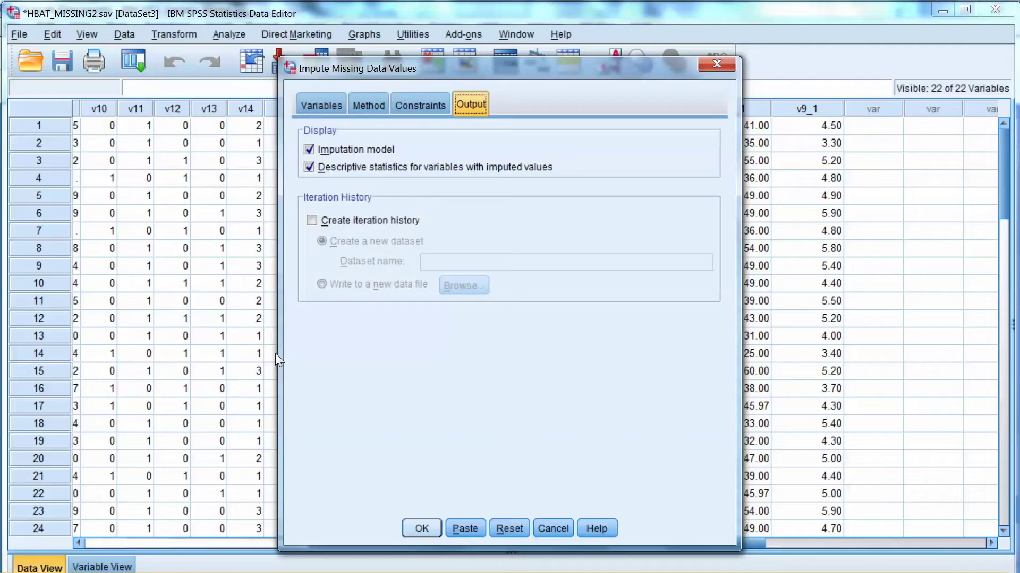
{"action": "key", "text": "Return"}
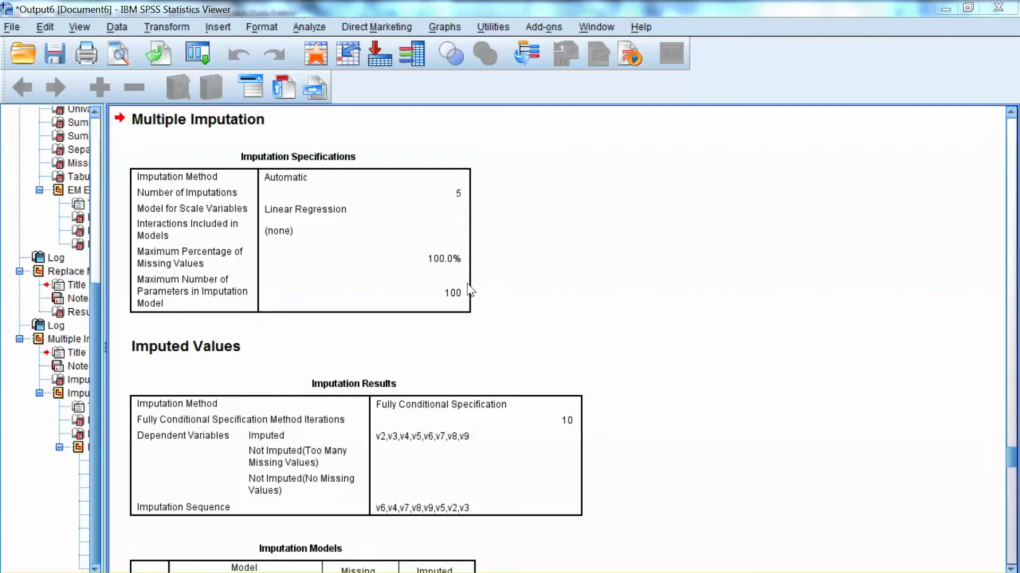
{"action": "scroll", "coordinate": [677, 315], "scroll_direction": "down", "scroll_amount": 3}
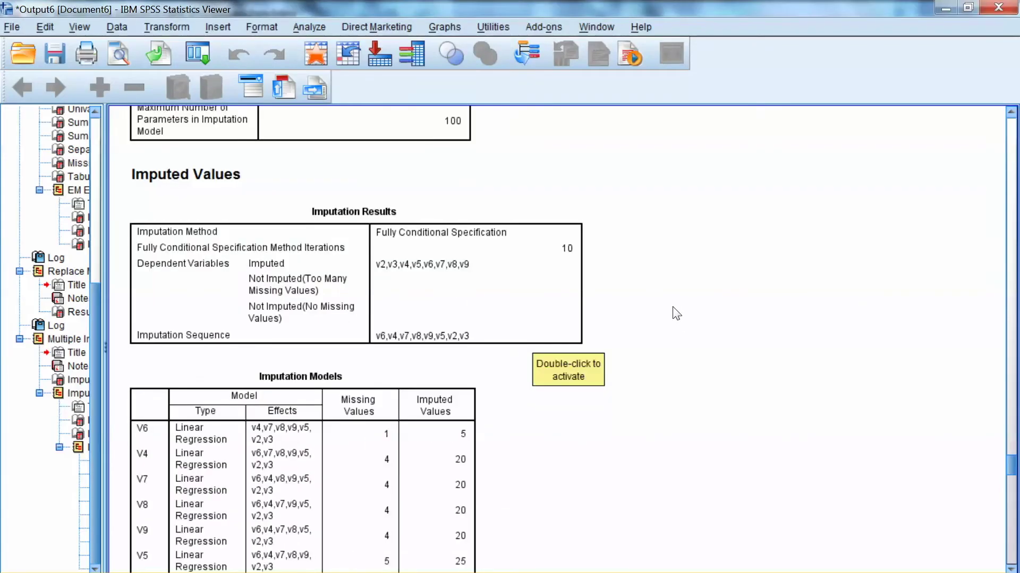
{"action": "scroll", "coordinate": [678, 315], "scroll_direction": "down", "scroll_amount": 1}
{"action": "scroll", "coordinate": [677, 314], "scroll_direction": "down", "scroll_amount": 1}
{"action": "scroll", "coordinate": [677, 320], "scroll_direction": "down", "scroll_amount": 2}
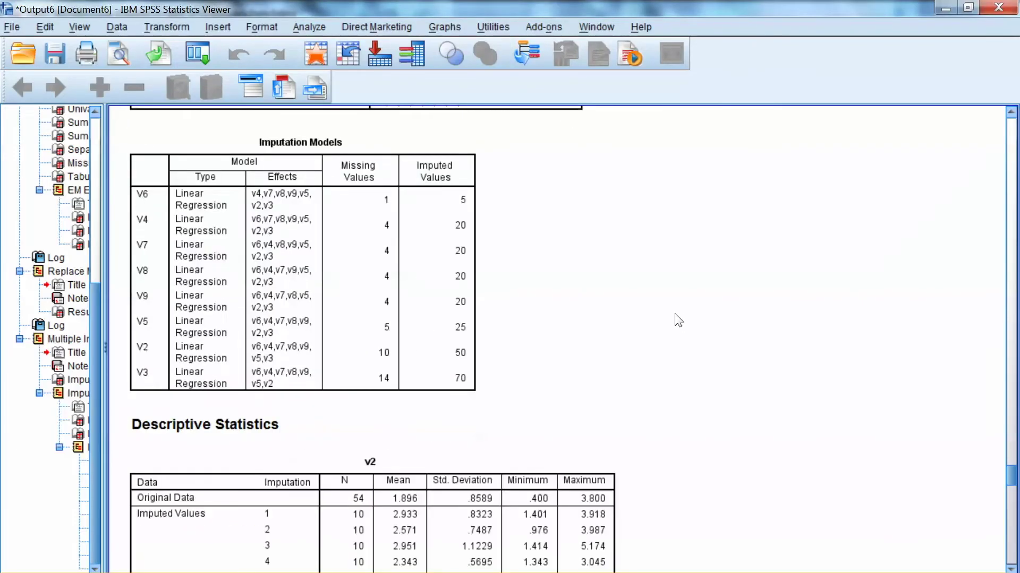
{"action": "scroll", "coordinate": [677, 320], "scroll_direction": "down", "scroll_amount": 2}
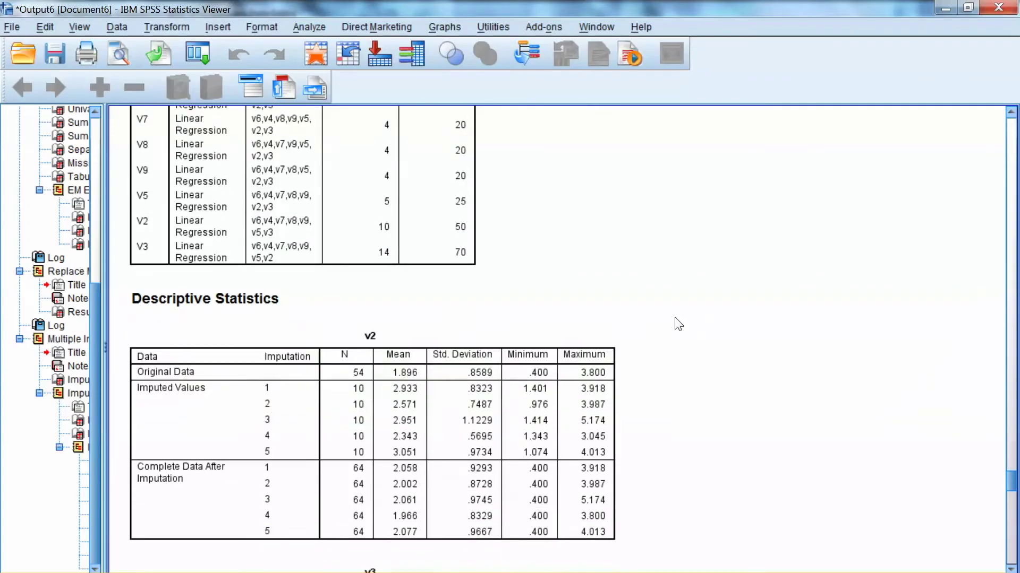
{"action": "scroll", "coordinate": [677, 323], "scroll_direction": "down", "scroll_amount": 1}
{"action": "scroll", "coordinate": [679, 327], "scroll_direction": "down", "scroll_amount": 1}
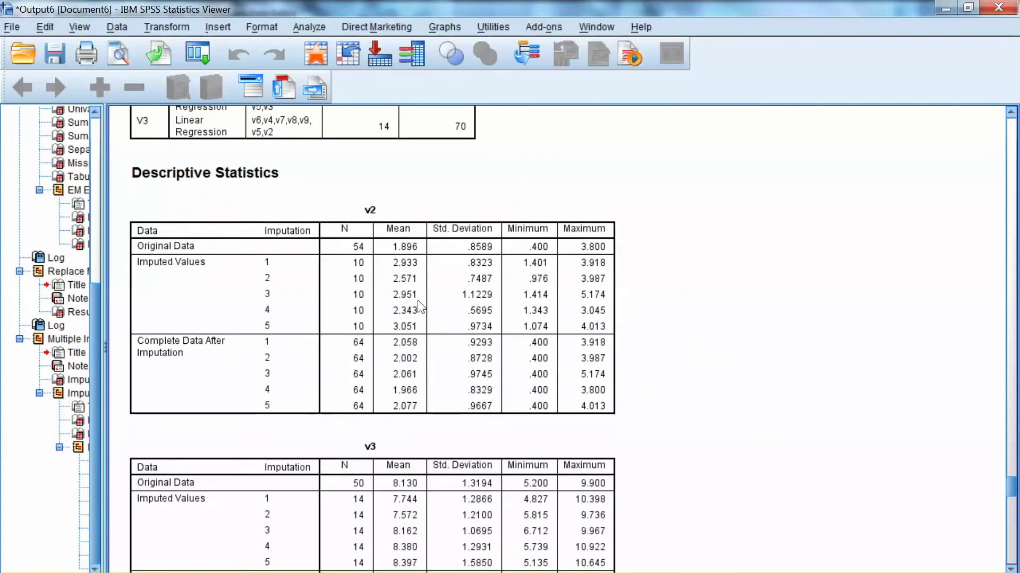
{"action": "left_click", "coordinate": [225, 258]}
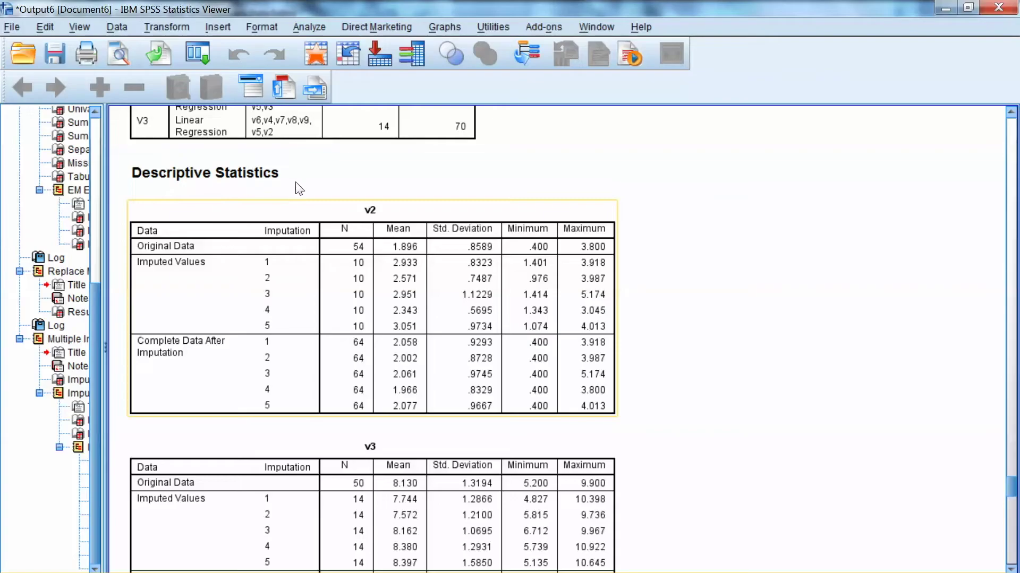
{"action": "left_click", "coordinate": [940, 484]}
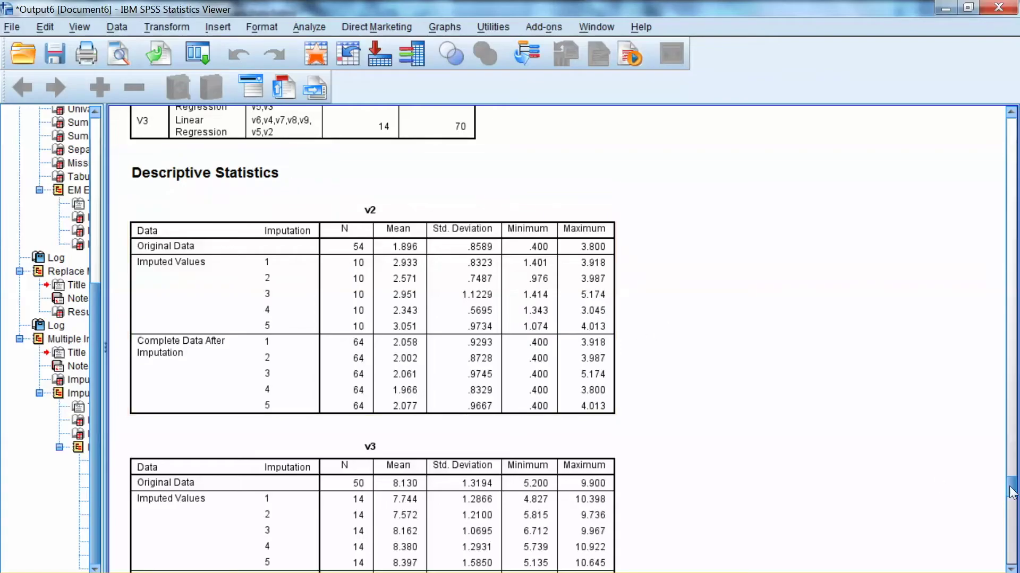
{"action": "scroll", "coordinate": [674, 333], "scroll_direction": "down", "scroll_amount": 1}
{"action": "scroll", "coordinate": [674, 333], "scroll_direction": "down", "scroll_amount": 1}
{"action": "scroll", "coordinate": [674, 182], "scroll_direction": "down", "scroll_amount": 4}
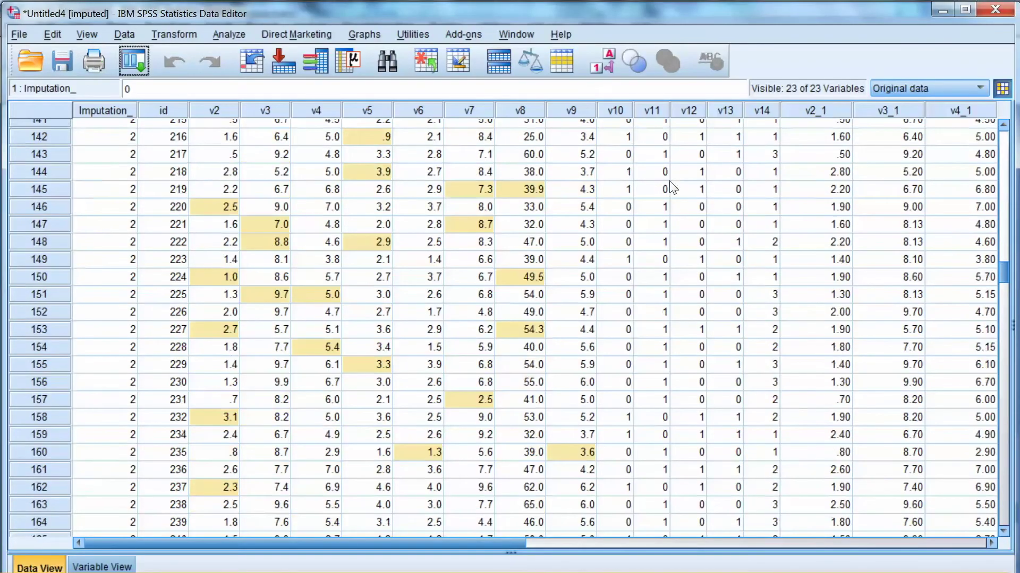
{"action": "scroll", "coordinate": [669, 191], "scroll_direction": "down", "scroll_amount": 5}
{"action": "scroll", "coordinate": [669, 191], "scroll_direction": "down", "scroll_amount": 7}
{"action": "scroll", "coordinate": [674, 211], "scroll_direction": "down", "scroll_amount": 4}
{"action": "scroll", "coordinate": [674, 228], "scroll_direction": "down", "scroll_amount": 9}
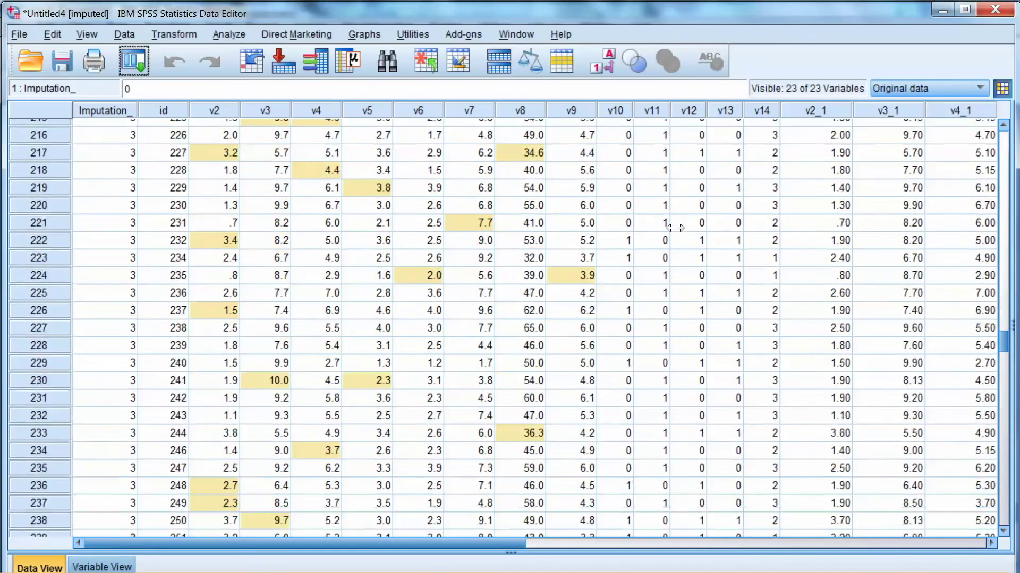
{"action": "scroll", "coordinate": [674, 257], "scroll_direction": "down", "scroll_amount": 12}
{"action": "scroll", "coordinate": [673, 266], "scroll_direction": "down", "scroll_amount": 20}
{"action": "scroll", "coordinate": [1012, 430], "scroll_direction": "up", "scroll_amount": 15}
{"action": "scroll", "coordinate": [682, 295], "scroll_direction": "down", "scroll_amount": 9}
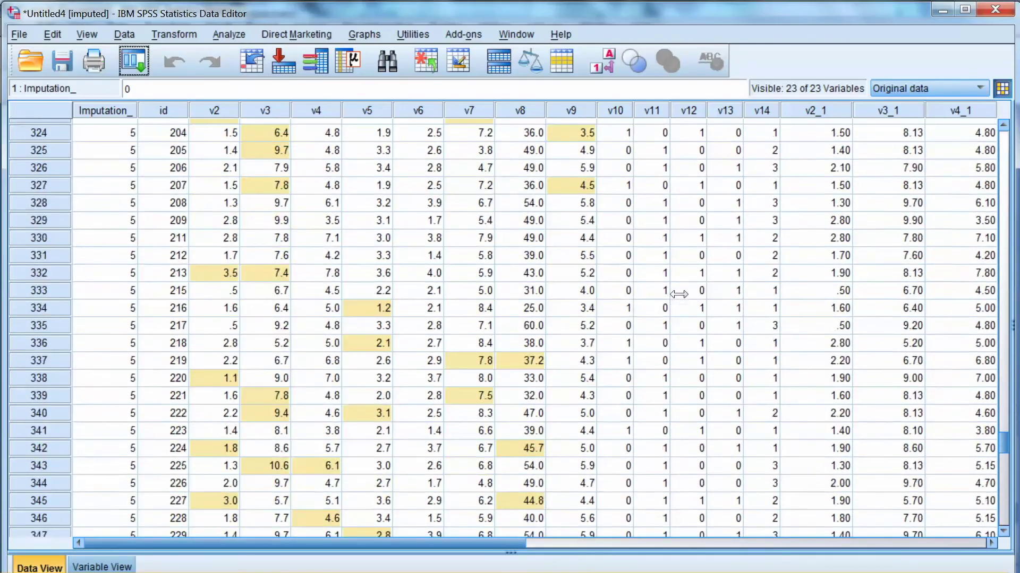
{"action": "scroll", "coordinate": [683, 302], "scroll_direction": "down", "scroll_amount": 6}
{"action": "scroll", "coordinate": [676, 339], "scroll_direction": "down", "scroll_amount": 13}
{"action": "scroll", "coordinate": [676, 339], "scroll_direction": "down", "scroll_amount": 4}
{"action": "scroll", "coordinate": [676, 319], "scroll_direction": "up", "scroll_amount": 20}
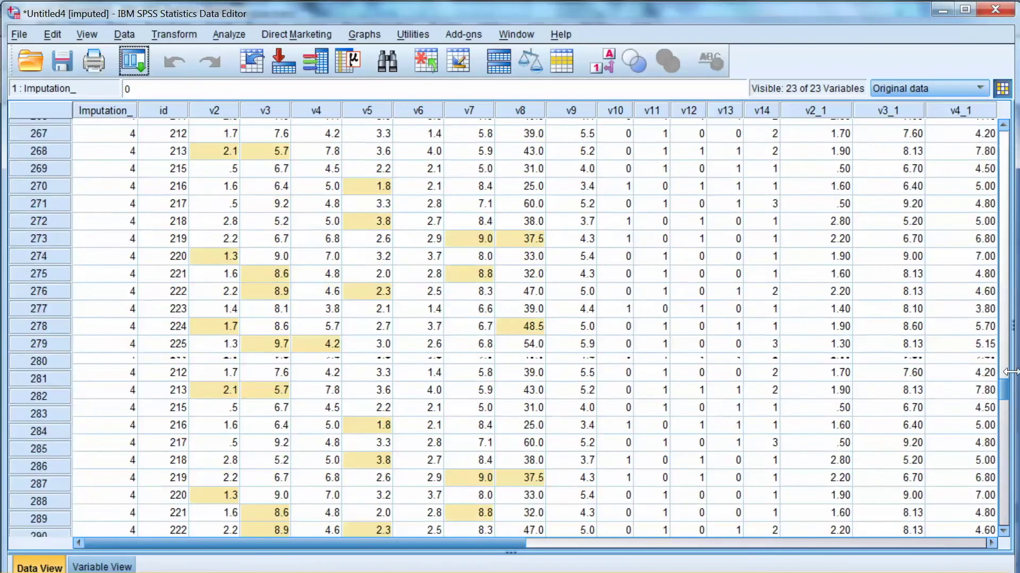
{"action": "scroll", "coordinate": [669, 239], "scroll_direction": "up", "scroll_amount": 5}
{"action": "scroll", "coordinate": [660, 159], "scroll_direction": "up", "scroll_amount": 20}
{"action": "scroll", "coordinate": [644, 91], "scroll_direction": "up", "scroll_amount": 4}
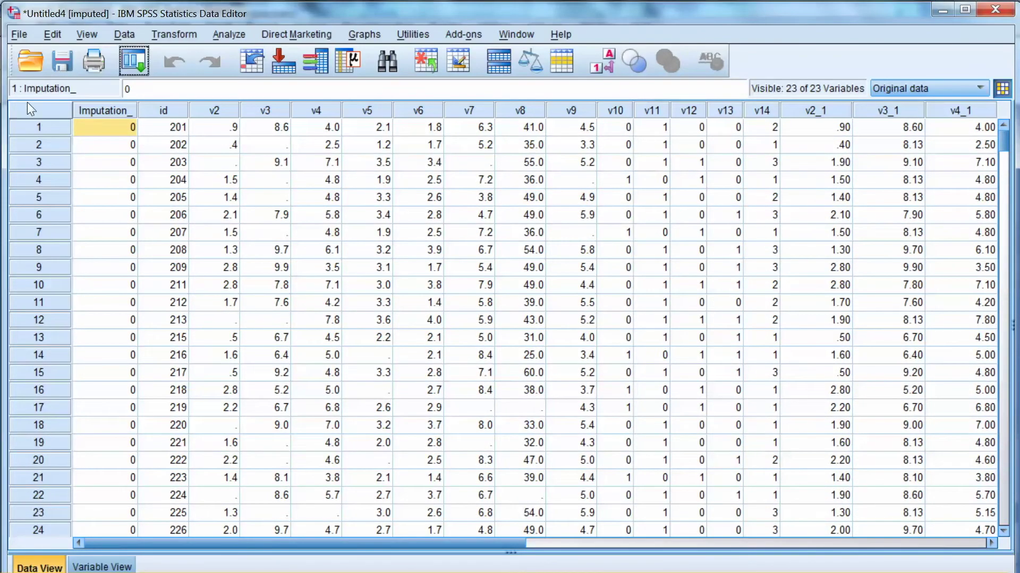
Check the imputed dataset's variable definitions, then return to its case data grid.
{"action": "left_click", "coordinate": [101, 567]}
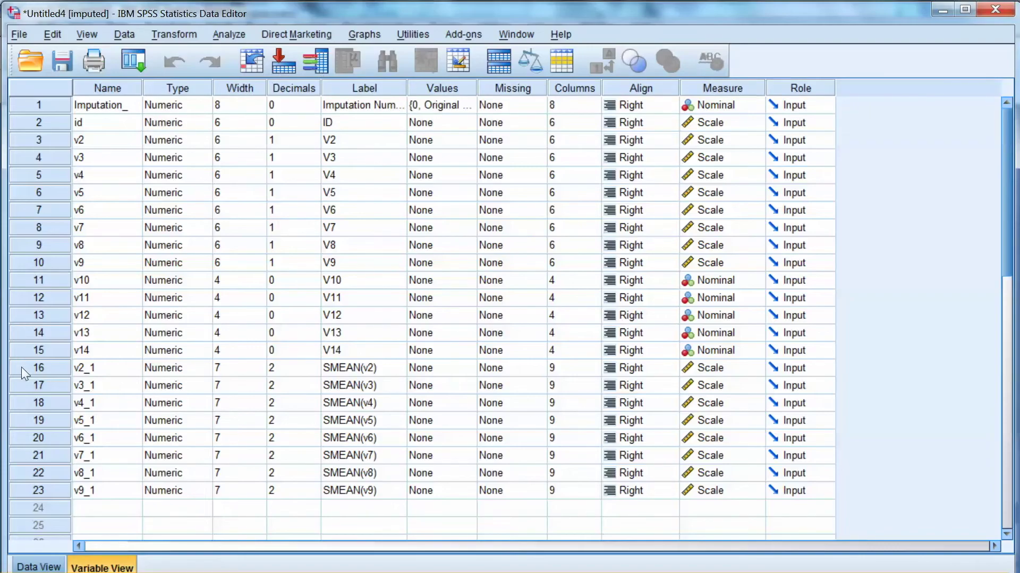
{"action": "key", "text": "ctrl+t"}
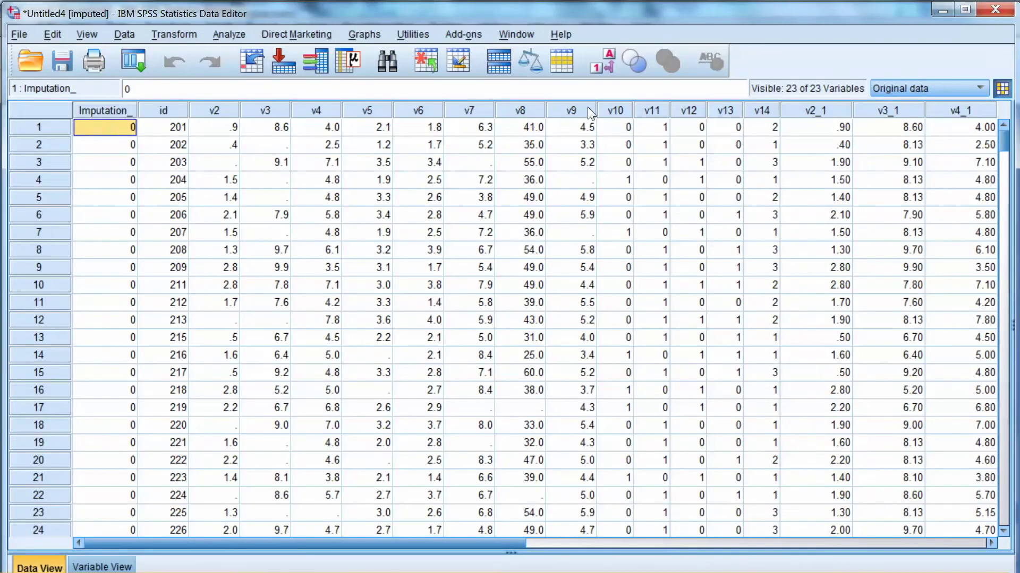
{"action": "scroll", "coordinate": [669, 96], "scroll_direction": "down", "scroll_amount": 3}
{"action": "scroll", "coordinate": [670, 100], "scroll_direction": "down", "scroll_amount": 7}
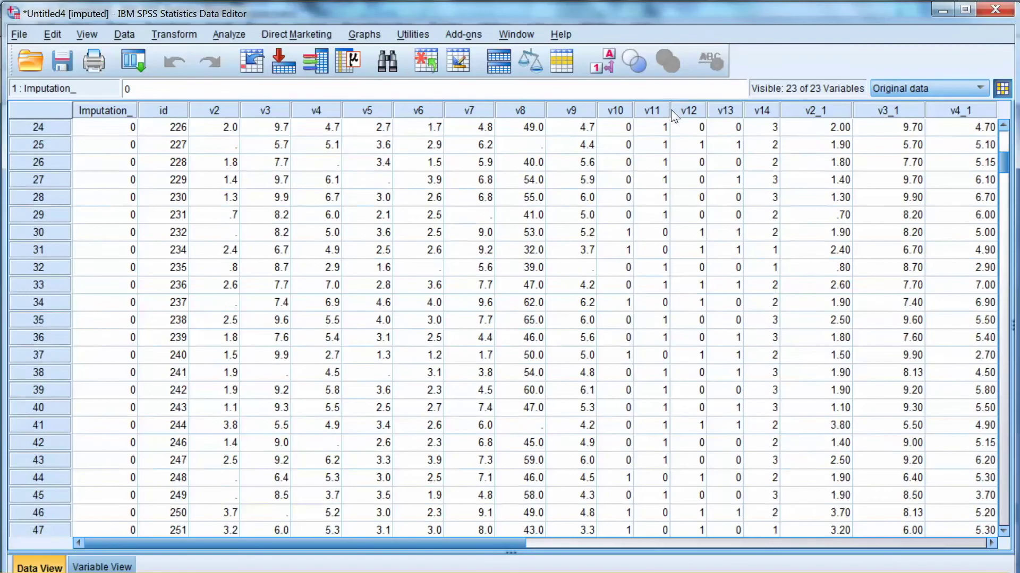
{"action": "scroll", "coordinate": [671, 109], "scroll_direction": "down", "scroll_amount": 6}
{"action": "scroll", "coordinate": [674, 136], "scroll_direction": "down", "scroll_amount": 6}
{"action": "scroll", "coordinate": [674, 140], "scroll_direction": "down", "scroll_amount": 2}
{"action": "scroll", "coordinate": [673, 120], "scroll_direction": "up", "scroll_amount": 9}
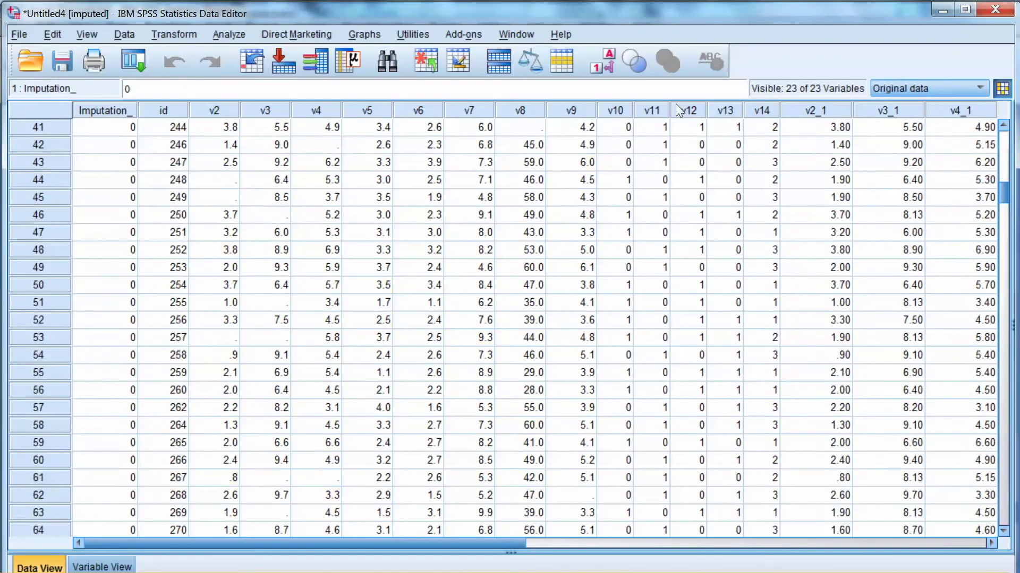
{"action": "scroll", "coordinate": [676, 89], "scroll_direction": "up", "scroll_amount": 13}
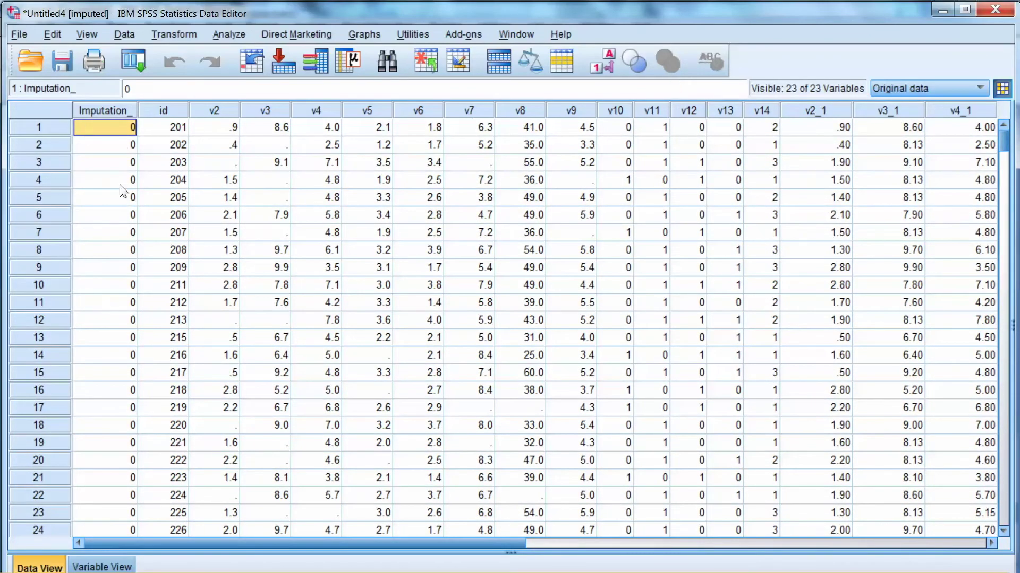